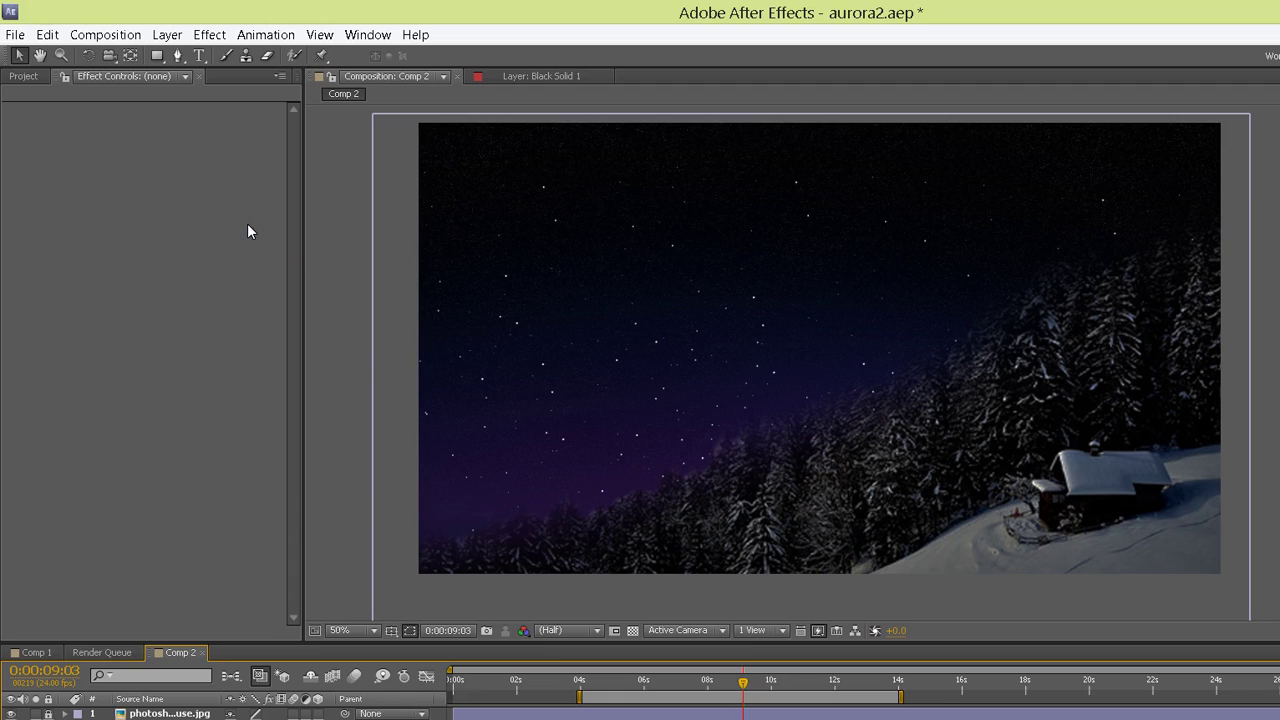
Add a new black solid layer to Comp 2 and apply the CC Particle Systems II effect to it
left_click(162, 34)
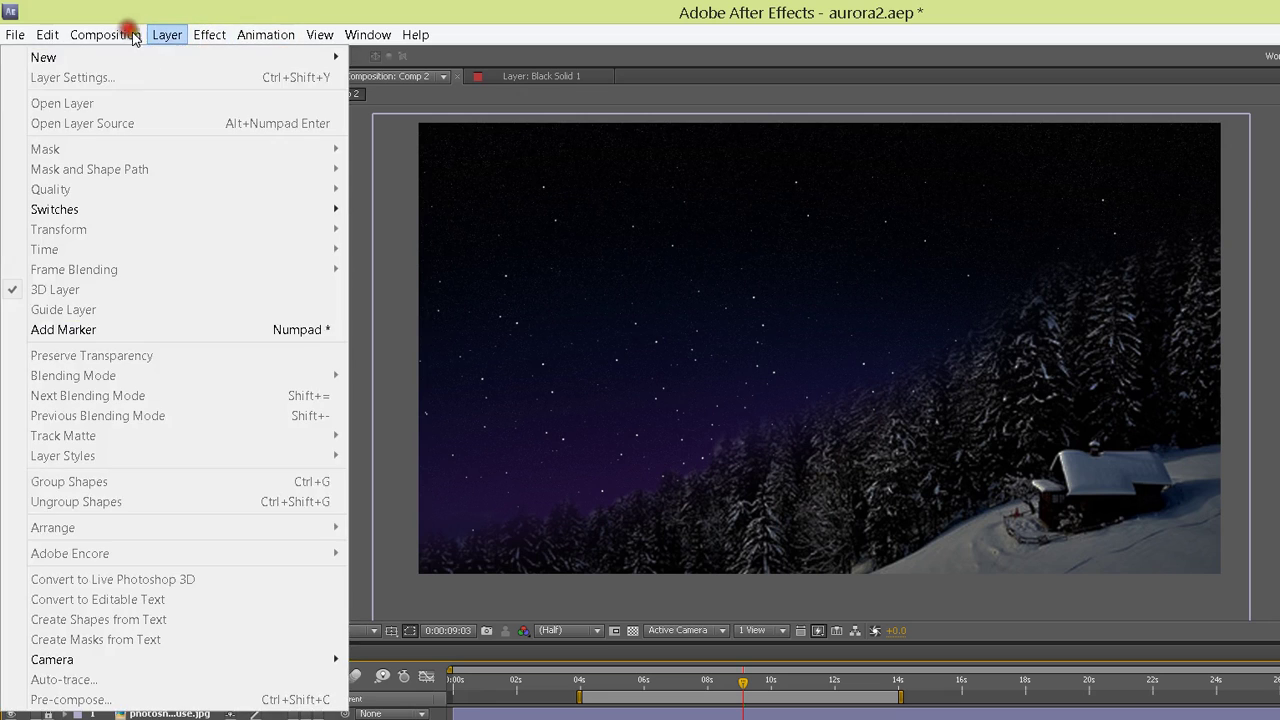
mouse_move(136, 57)
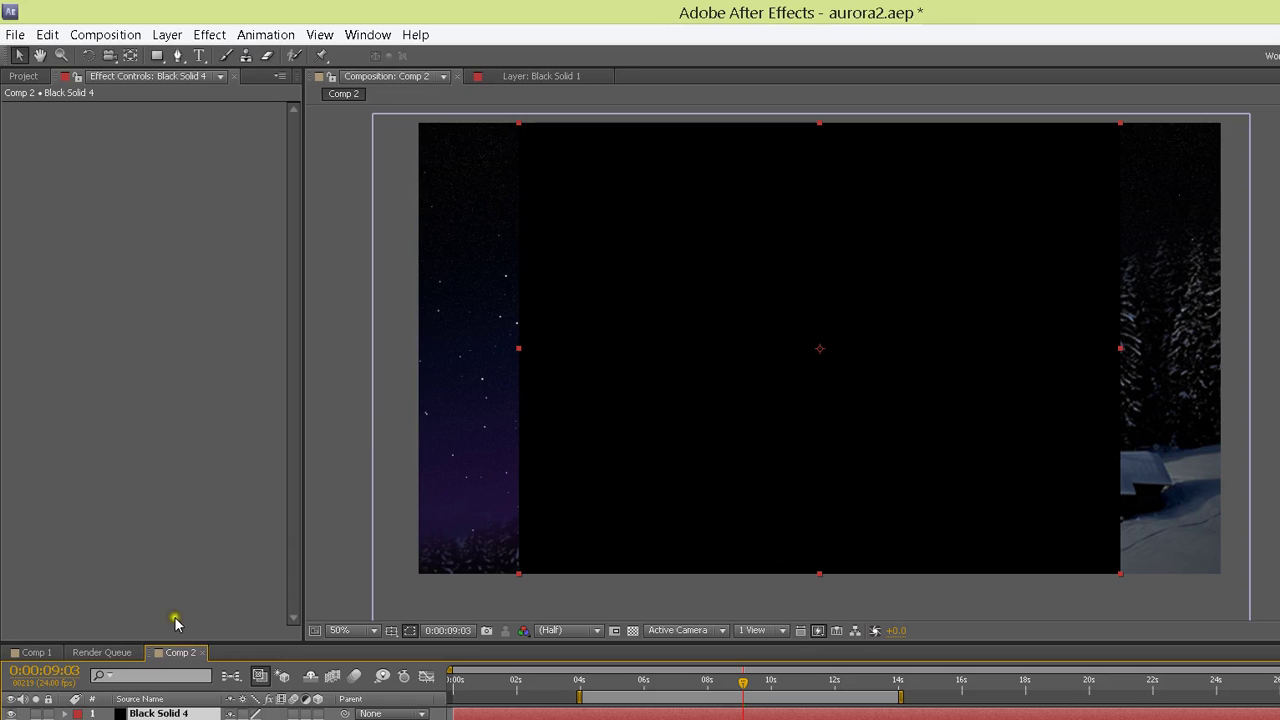
left_click(1155, 285)
left_click(217, 601)
left_click_drag(216, 597, 145, 570)
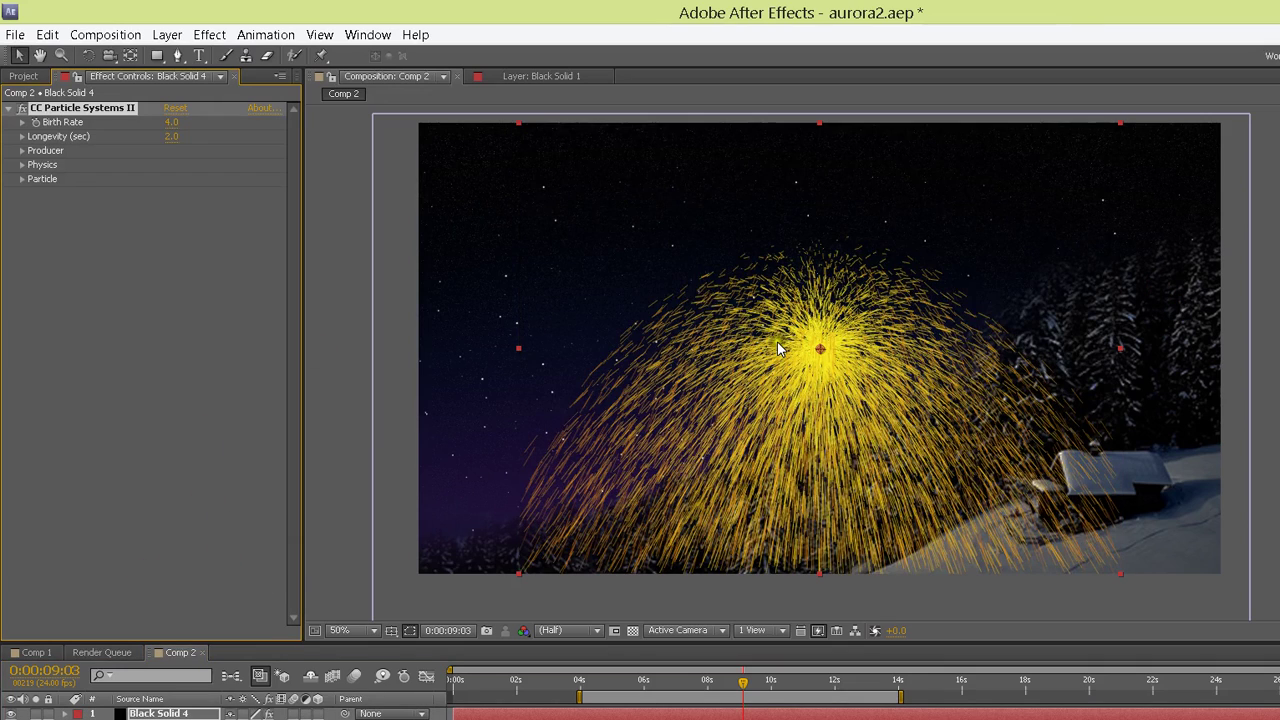
Shrink and raise the particle layer over the sky, placing its producer near the layer's upper edge at 740, 348
left_click_drag(657, 282, 640, 240)
left_click_drag(589, 544, 581, 577)
left_click(582, 583)
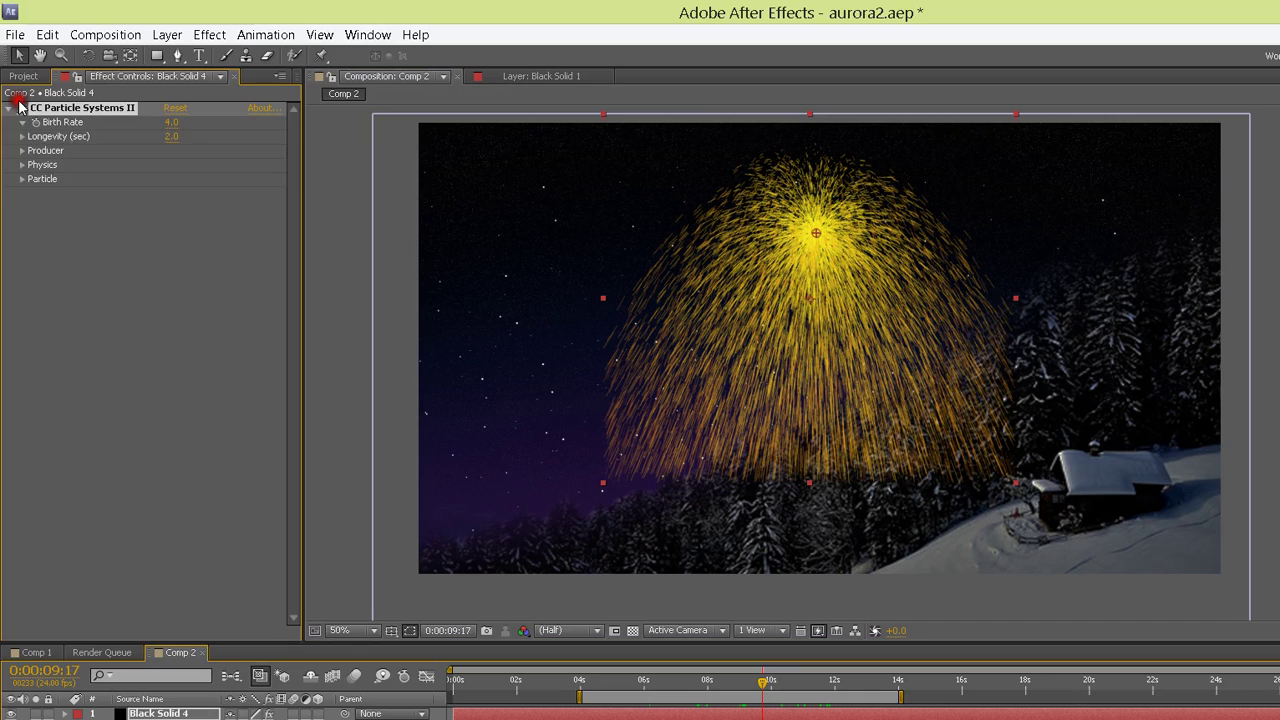
Set the particle system's Birth Rate to 0.4 and its Longevity to 7.1 seconds
left_click(22, 122)
left_click(171, 122)
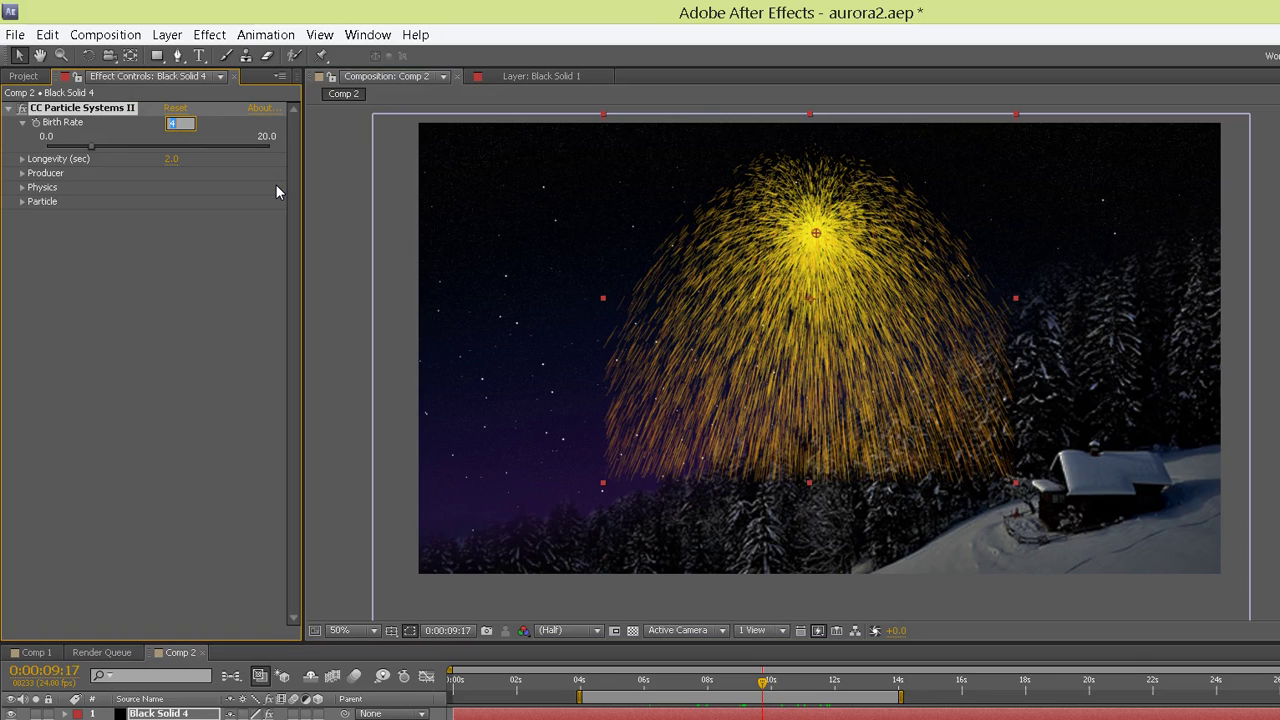
type("0.4")
key("Return")
left_click(171, 159)
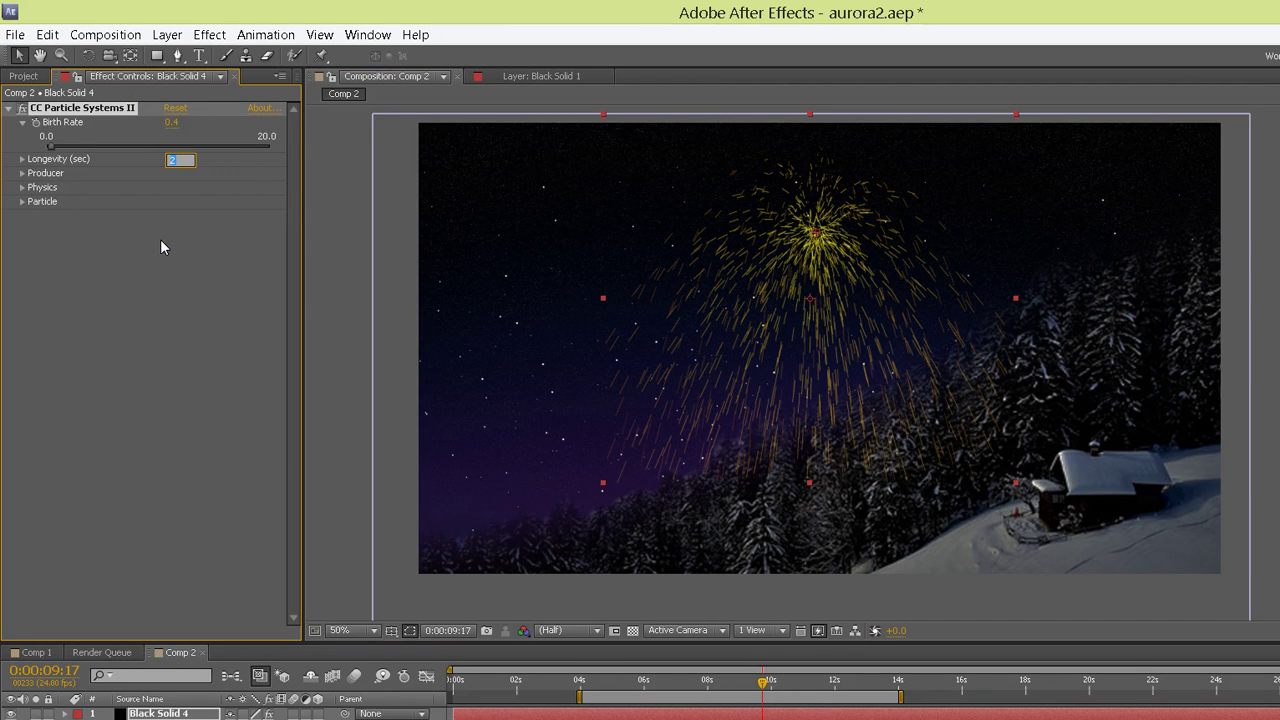
type("7.1")
key("Return")
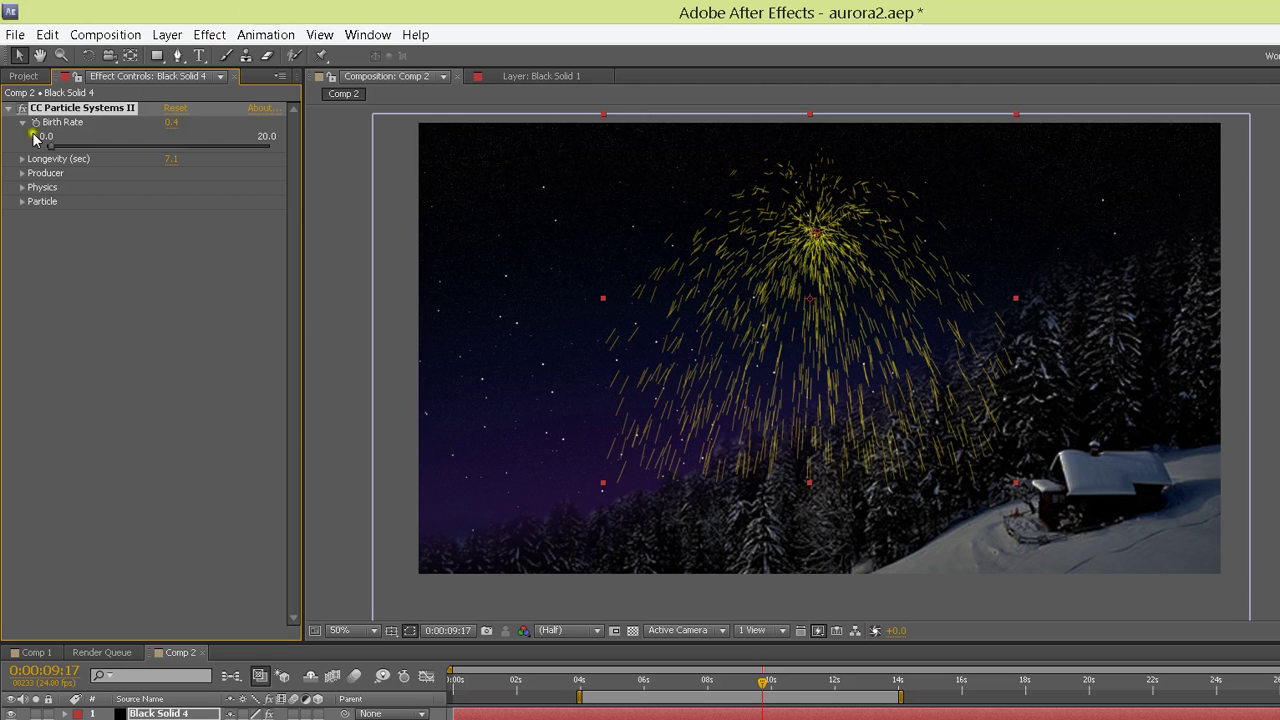
left_click(22, 159)
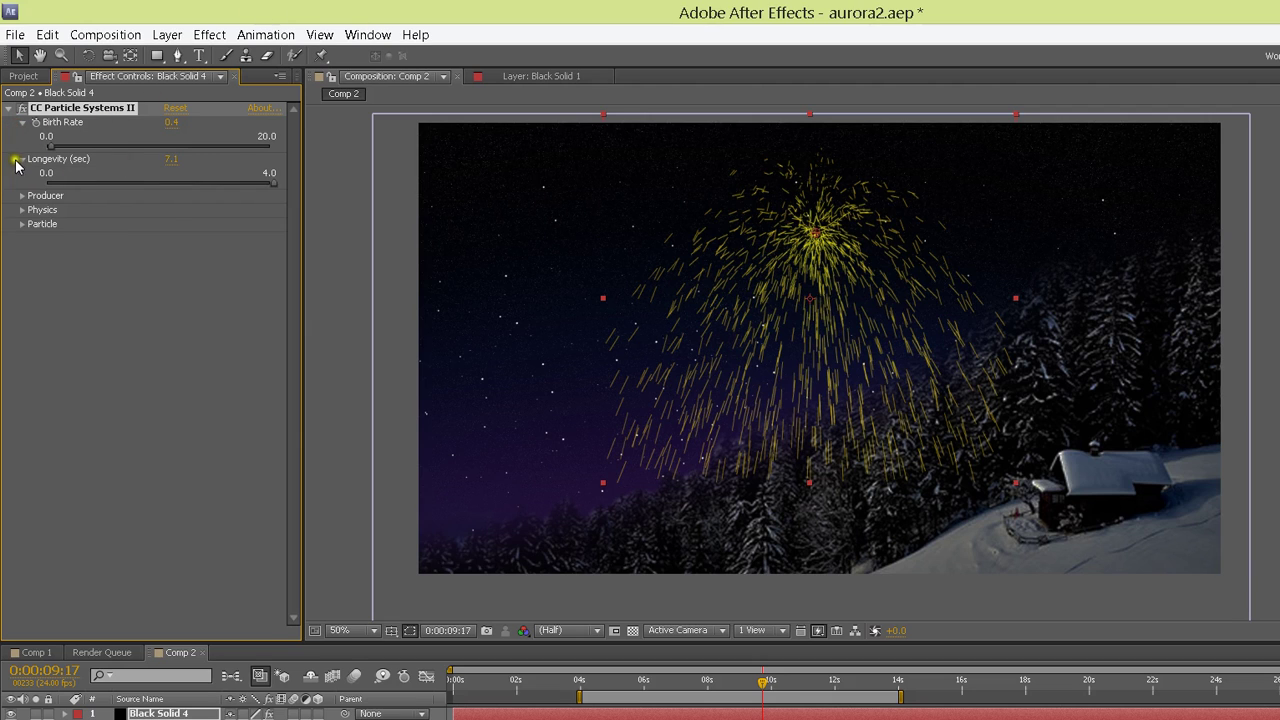
Spread the particle producer into a horizontal line with Radius X 121 and Radius Y 0
left_click(22, 195)
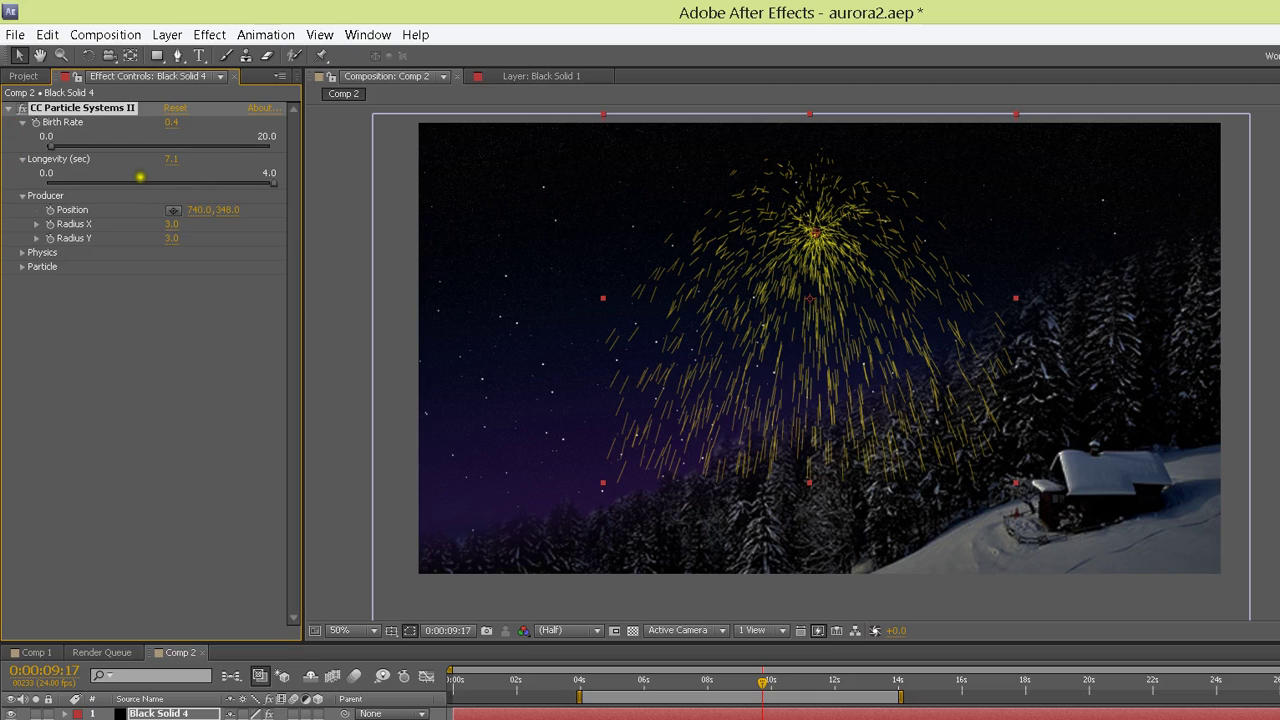
left_click(172, 225)
type("15")
type("121")
key("Tab")
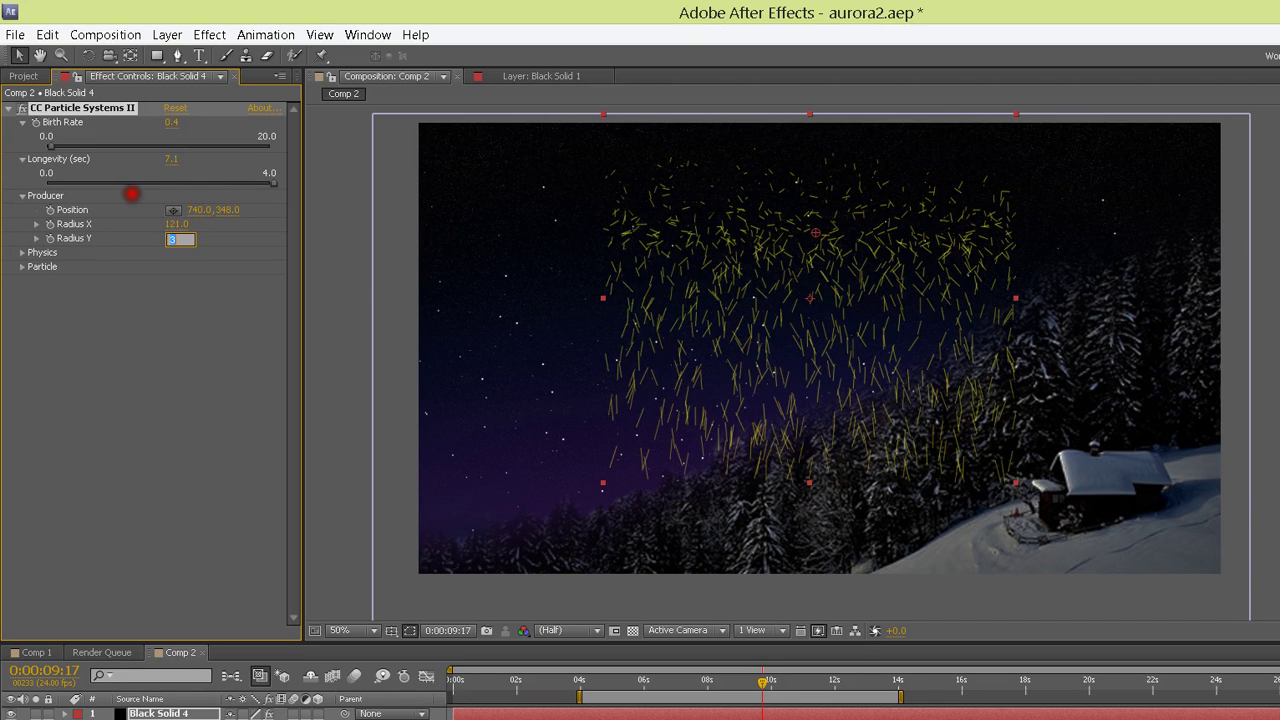
type("0")
key("Return")
Set the particle Physics animation to Direction and the Velocity to 0.1
left_click(22, 252)
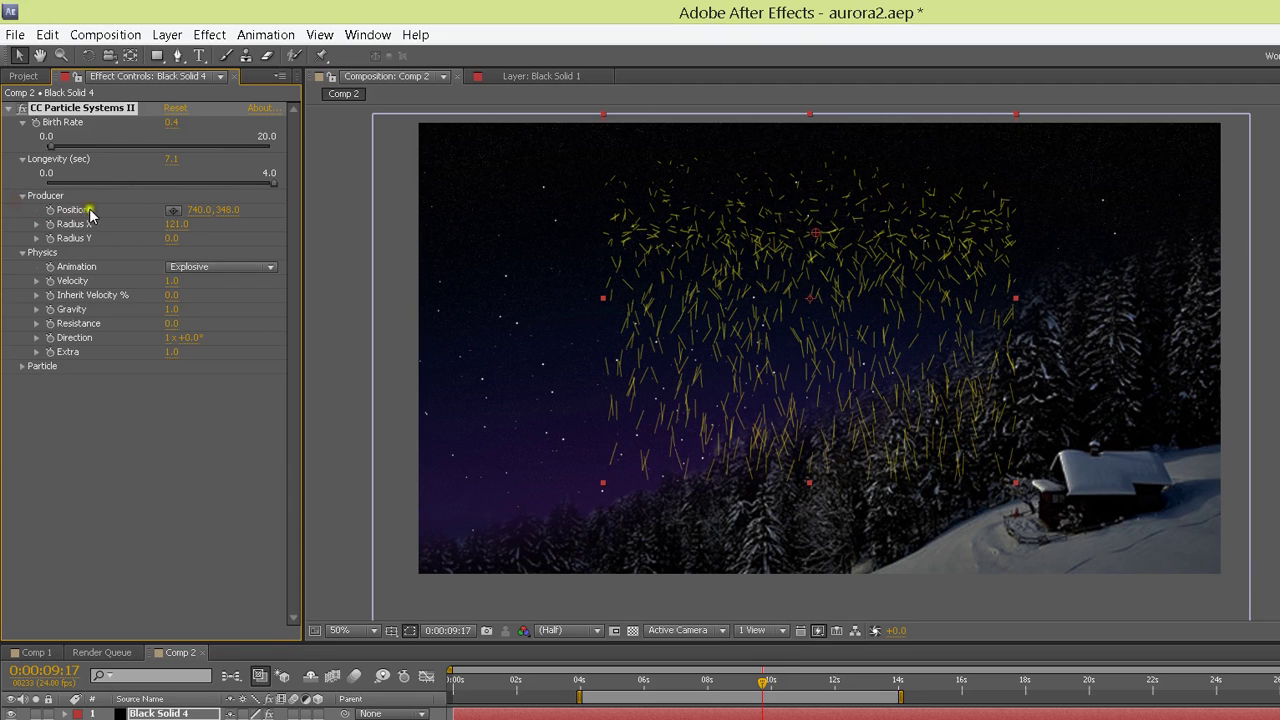
left_click(196, 267)
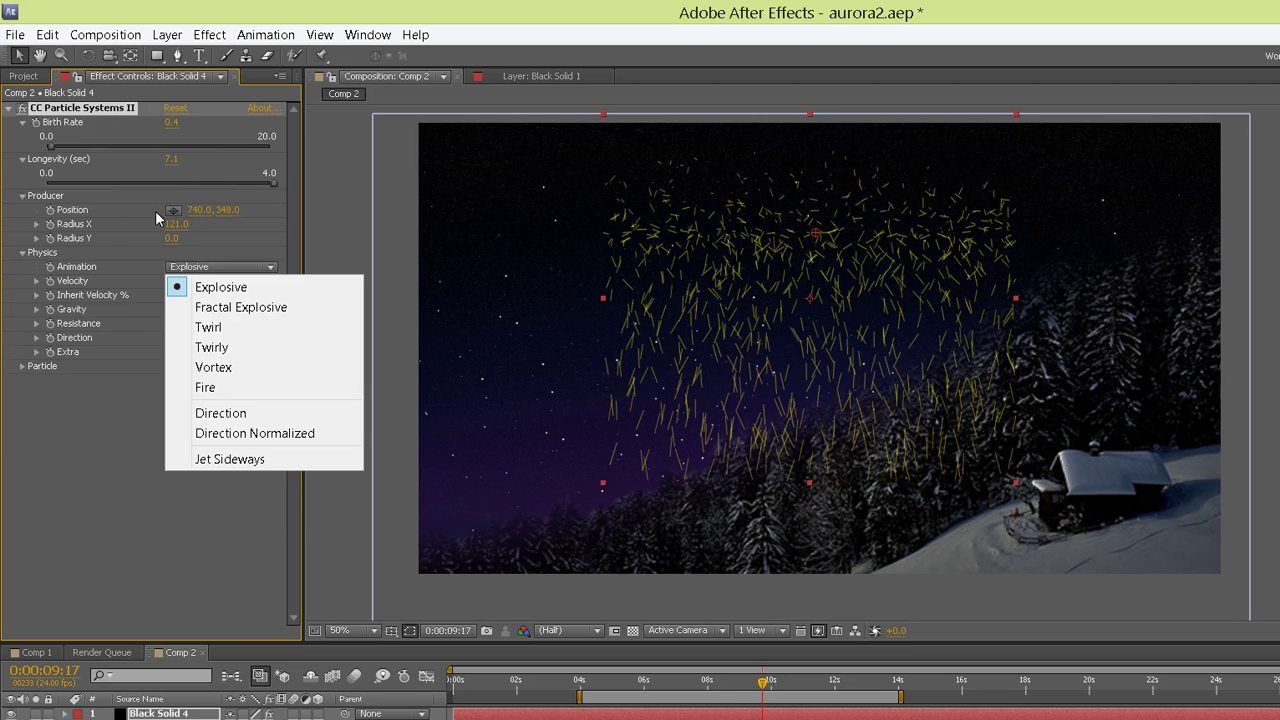
left_click(182, 326)
mouse_move(818, 682)
left_mouse_down()
mouse_move(856, 682)
mouse_move(702, 682)
left_mouse_up()
left_click(172, 281)
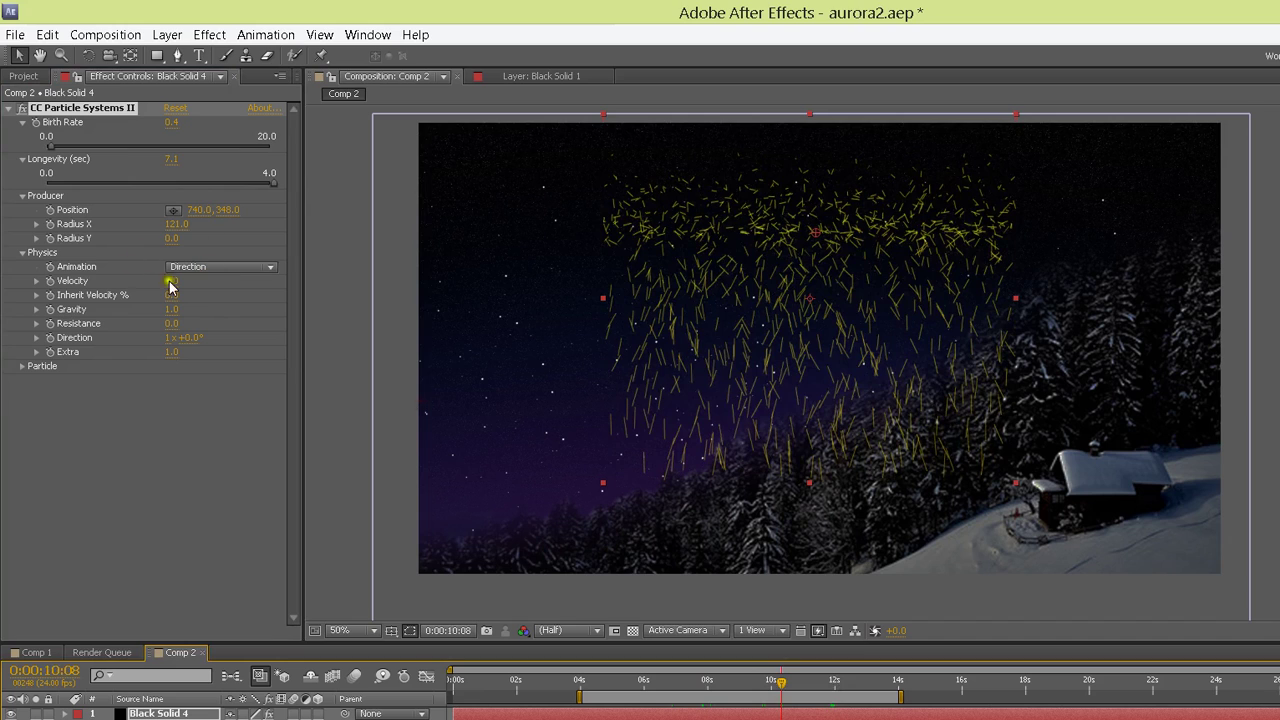
left_click(139, 228)
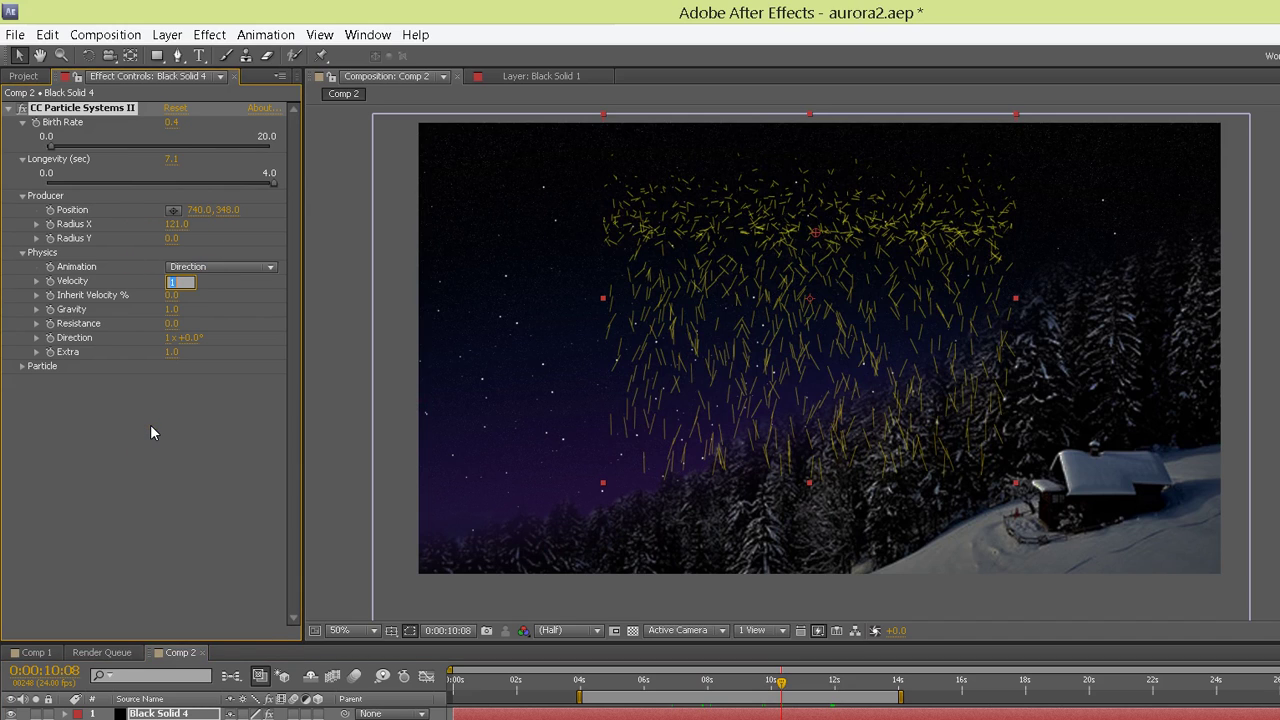
type("0.1")
left_click(137, 386)
left_click(139, 240)
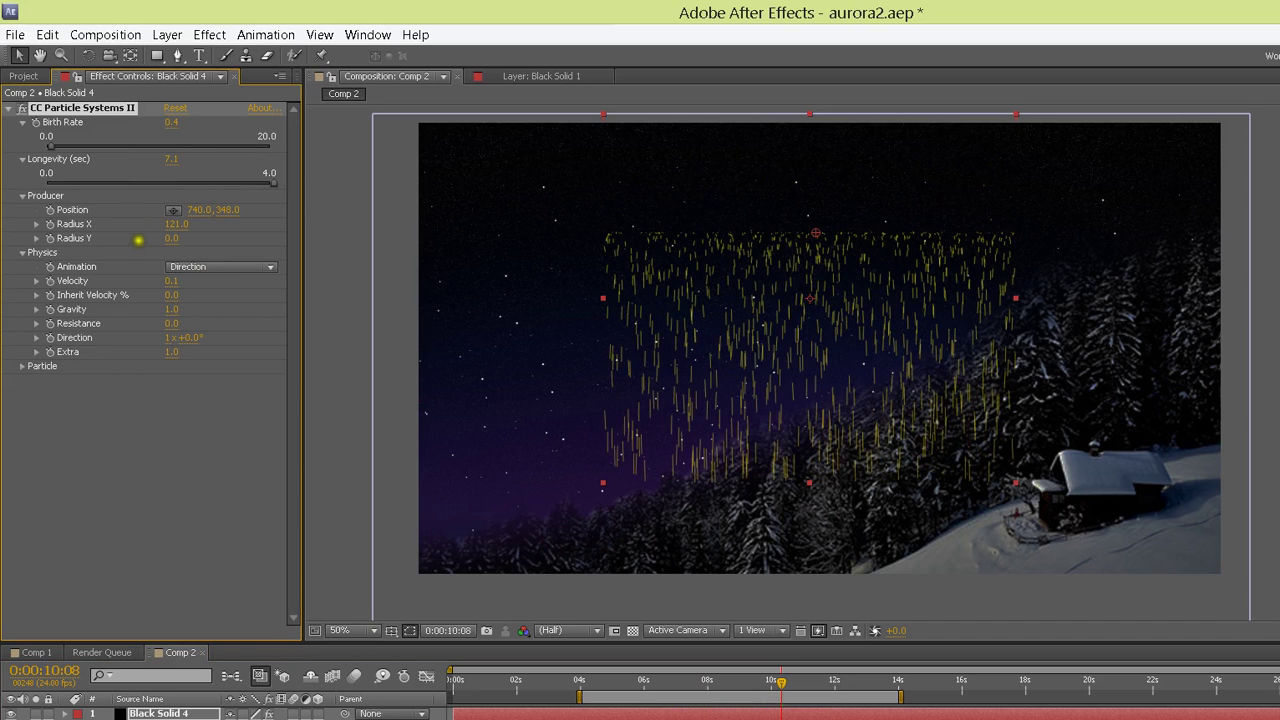
Set the particles' Inherit Velocity to -10, Gravity to 0.6 and Resistance to 43.9
key("Tab")
key("Tab")
key("Return")
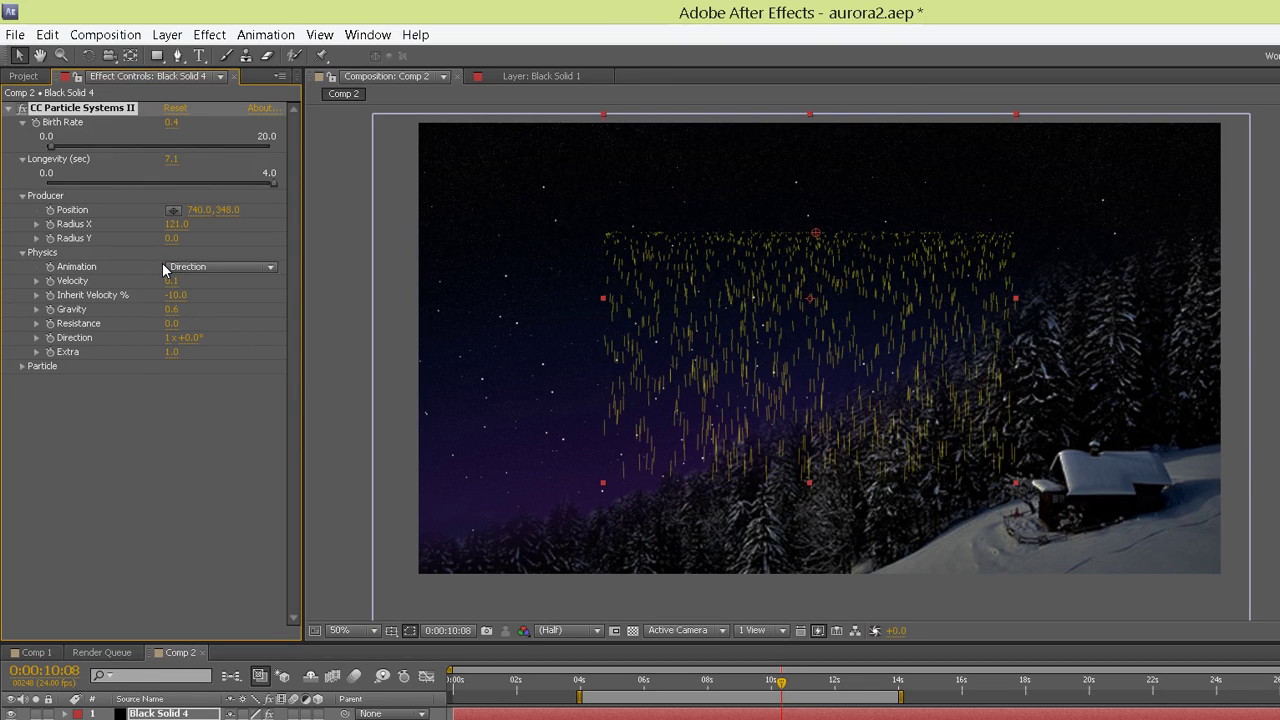
key("Tab")
key("Tab")
type("43.9")
key("Return")
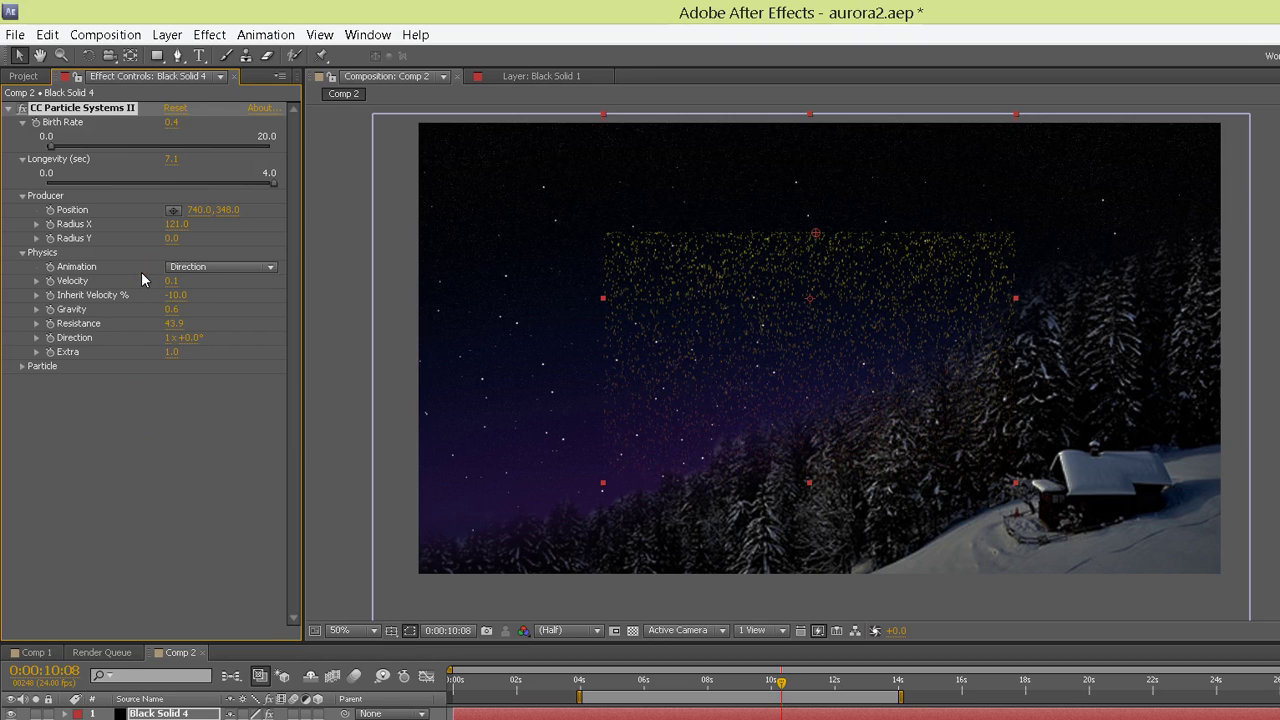
Set the particle Direction to 1x+187° and the Extra value to 11.5
left_click(188, 338)
type("187")
key("Return")
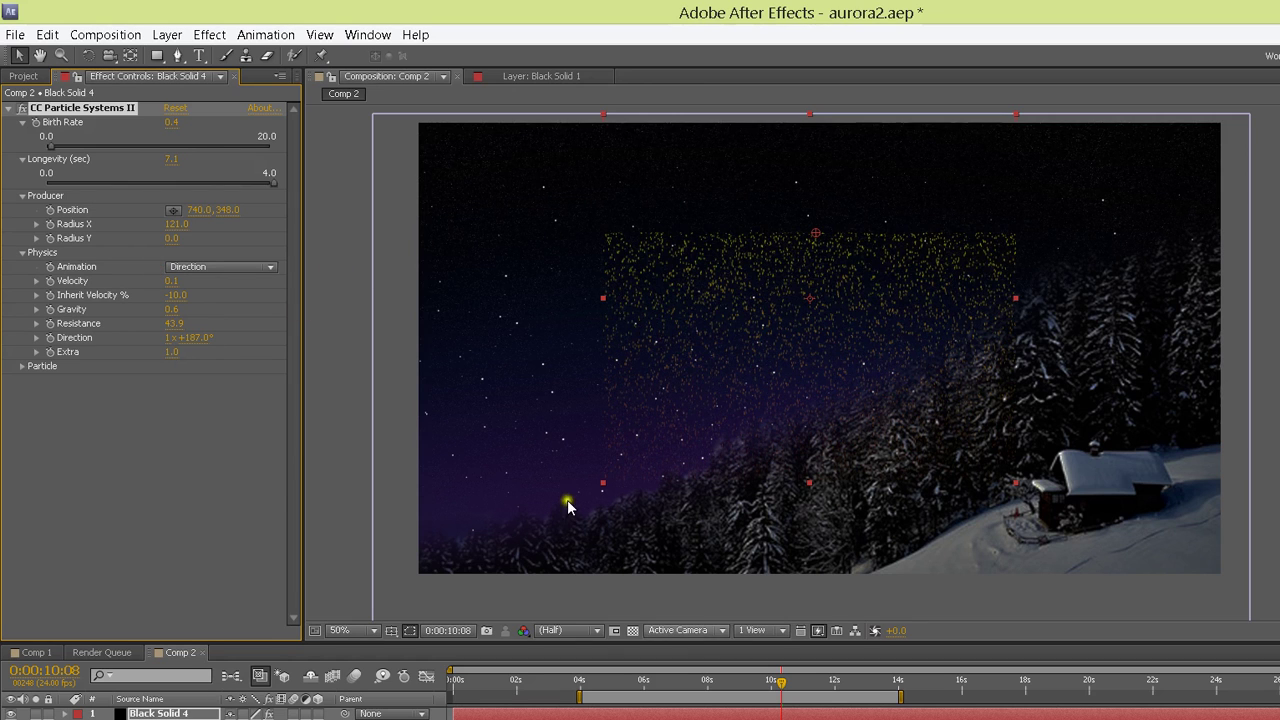
mouse_move(782, 683)
left_mouse_down()
mouse_move(822, 683)
mouse_move(727, 683)
mouse_move(807, 683)
left_mouse_up()
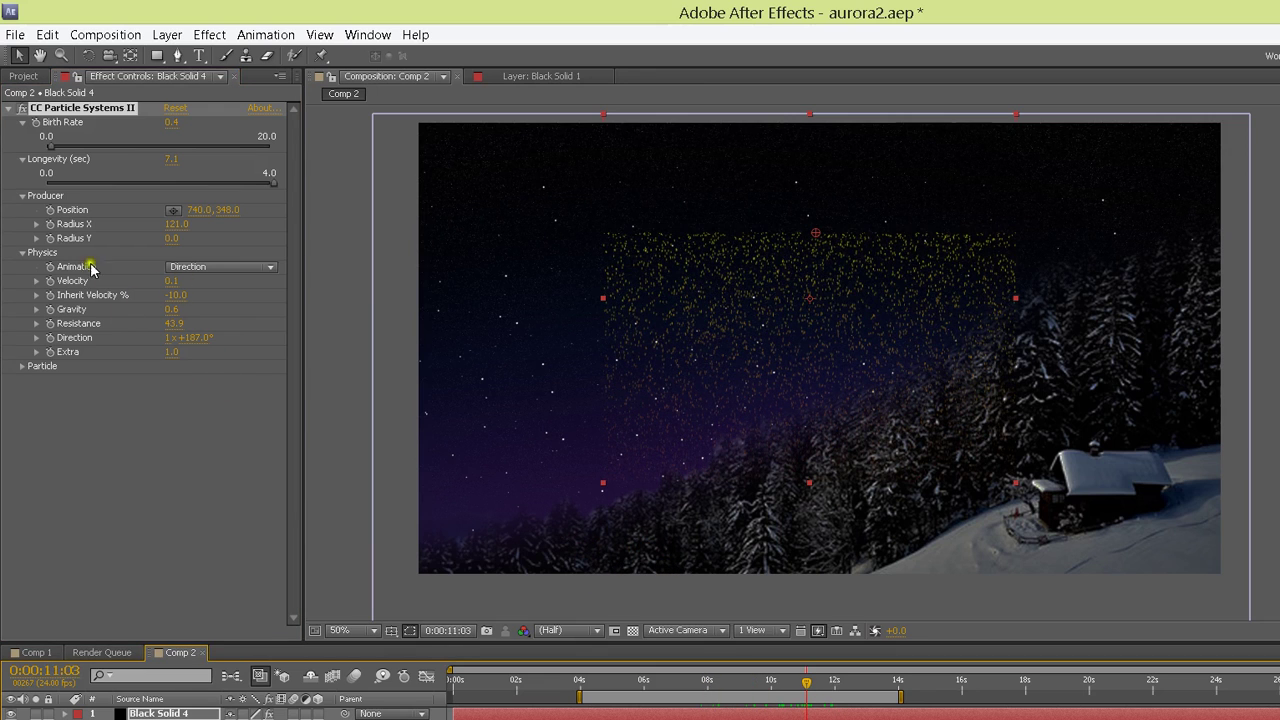
left_click(146, 297)
left_click(172, 352)
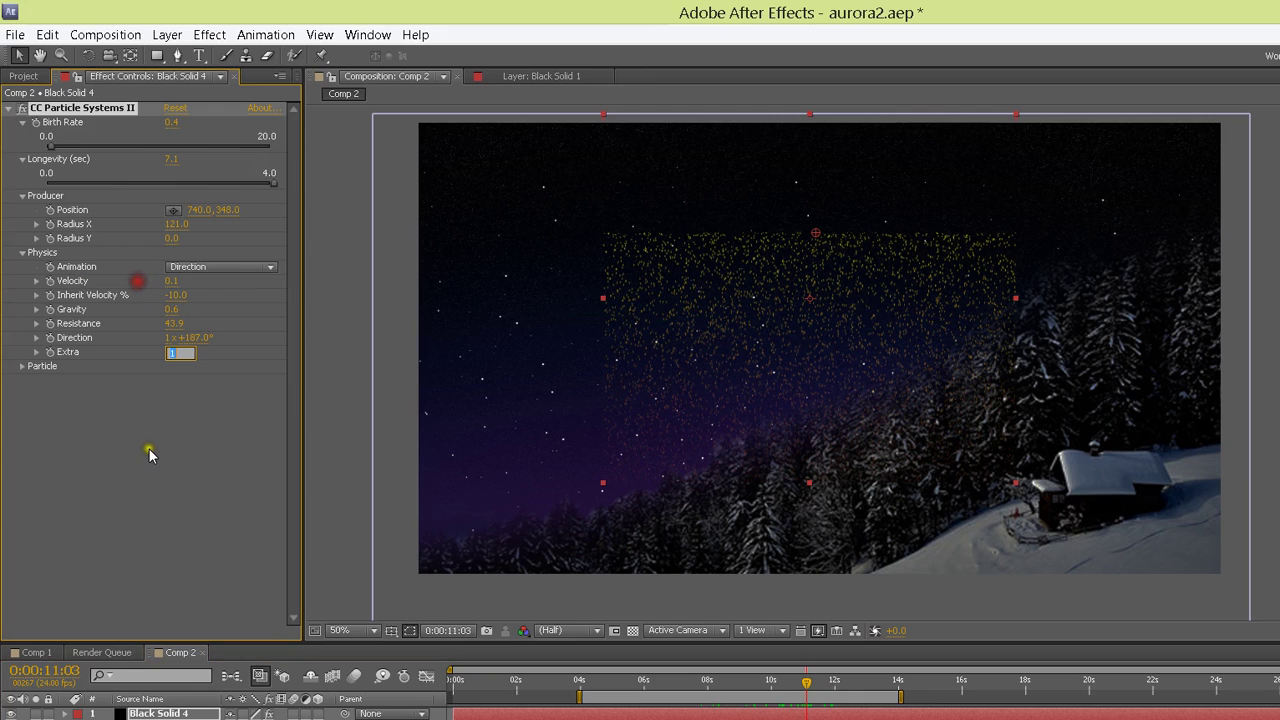
type("11.5")
key("Return")
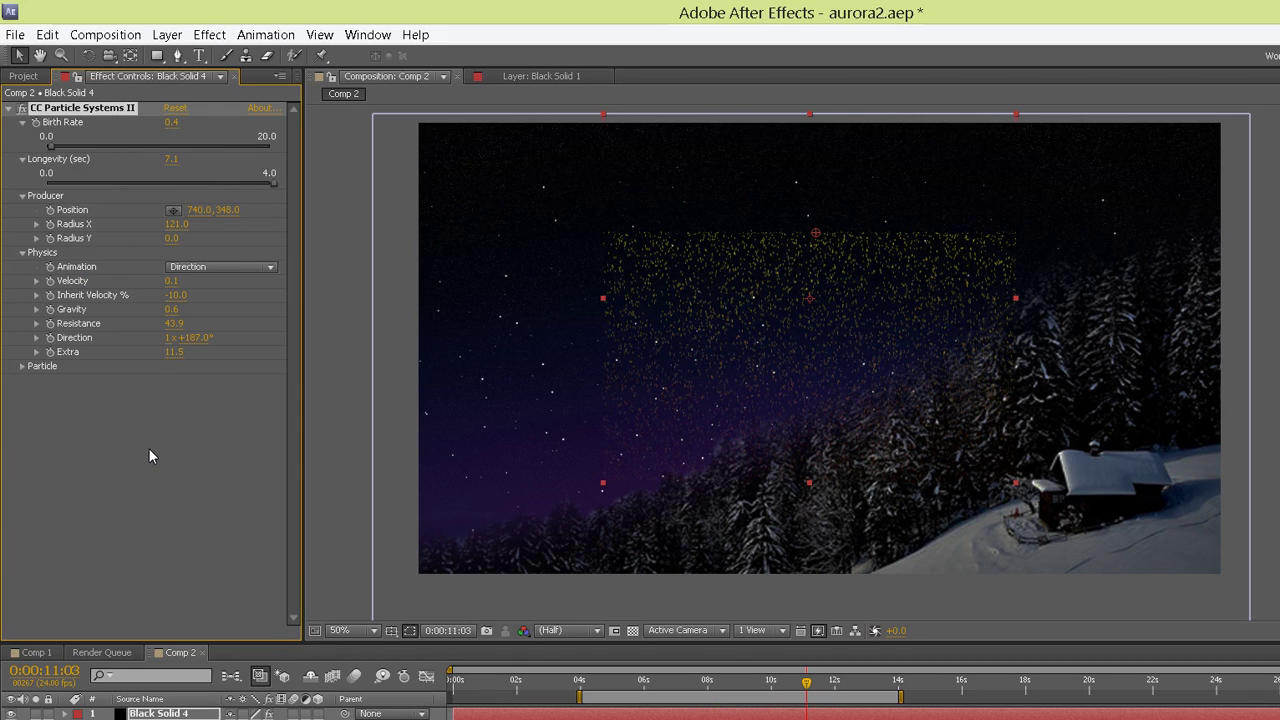
Change the particle type to Star
left_click(22, 366)
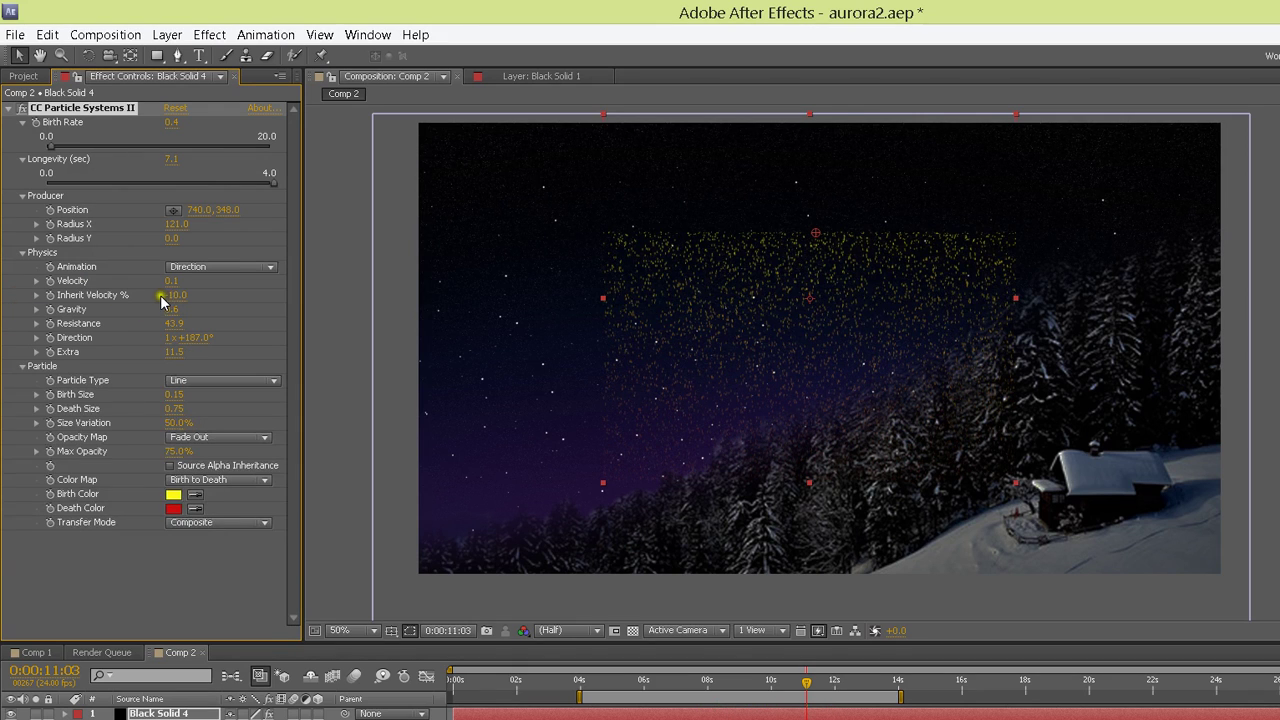
left_click(197, 380)
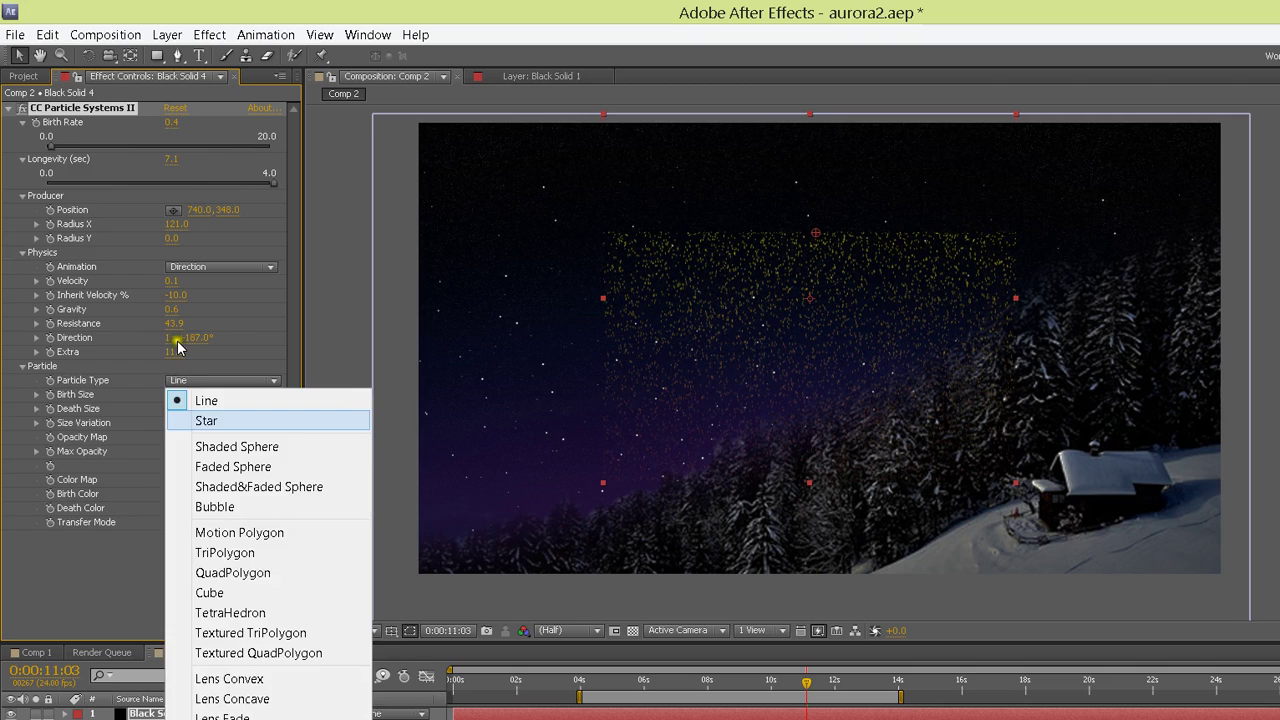
left_click(206, 420)
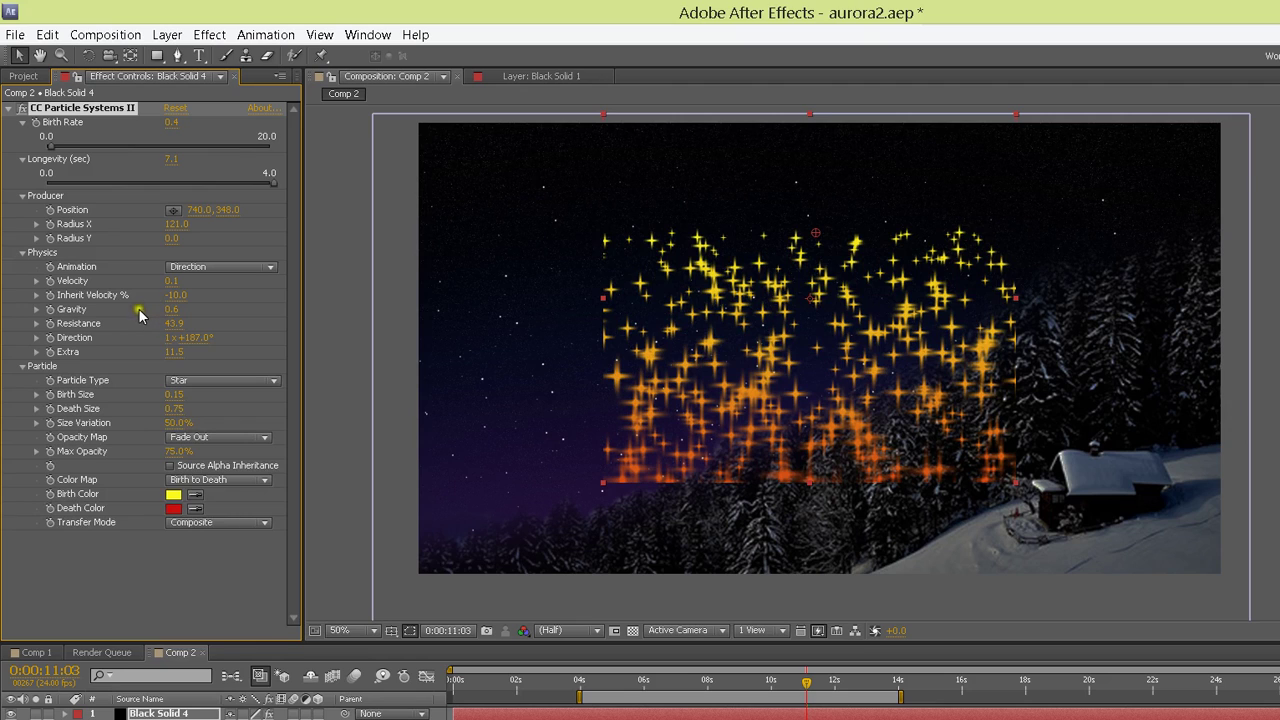
Set the particles' Birth Size to 1.91, Death Size to 1.60 and Size Variation to 100%
left_click(134, 314)
type("1.91")
key("Return")
key("Tab")
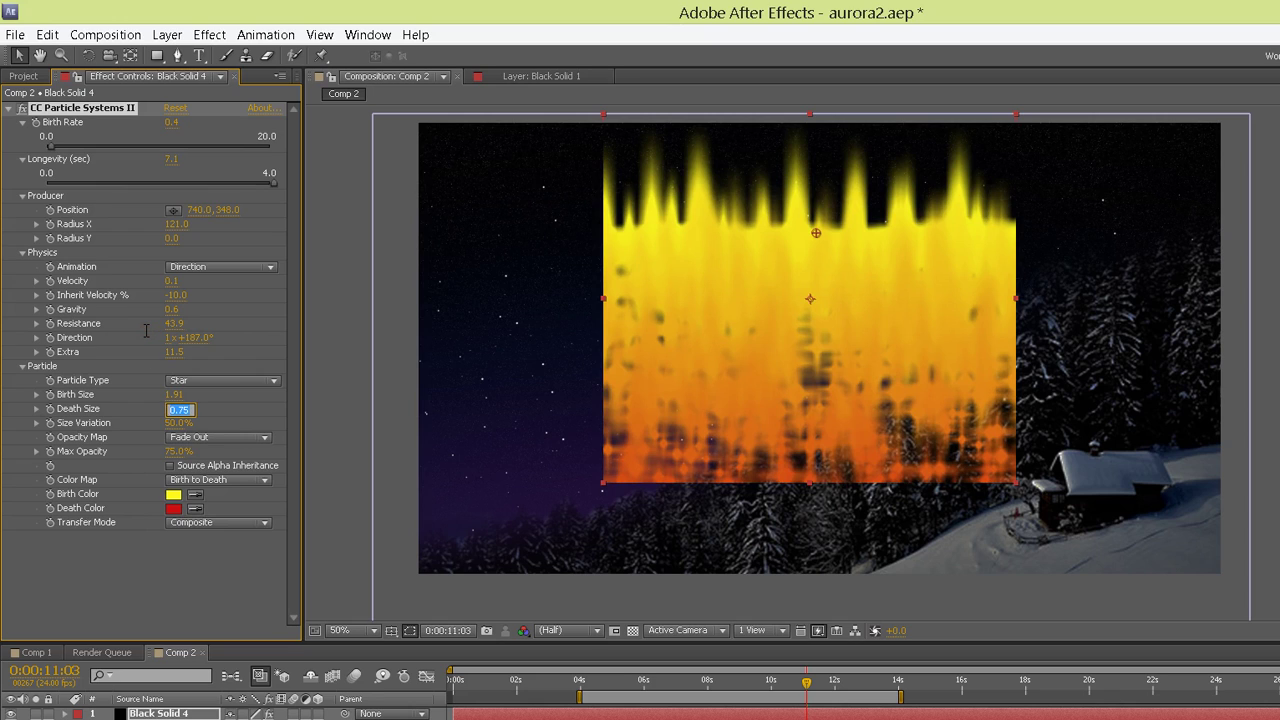
type("1.60")
key("Return")
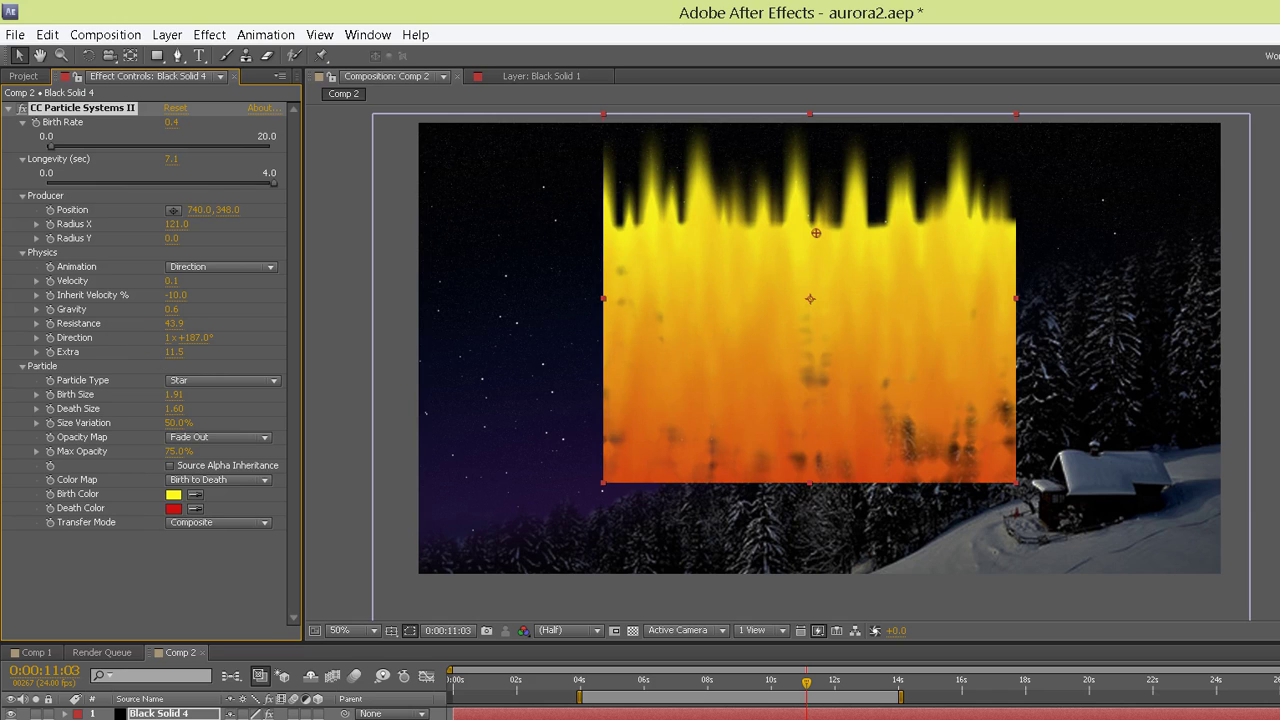
left_click(176, 423)
type("10")
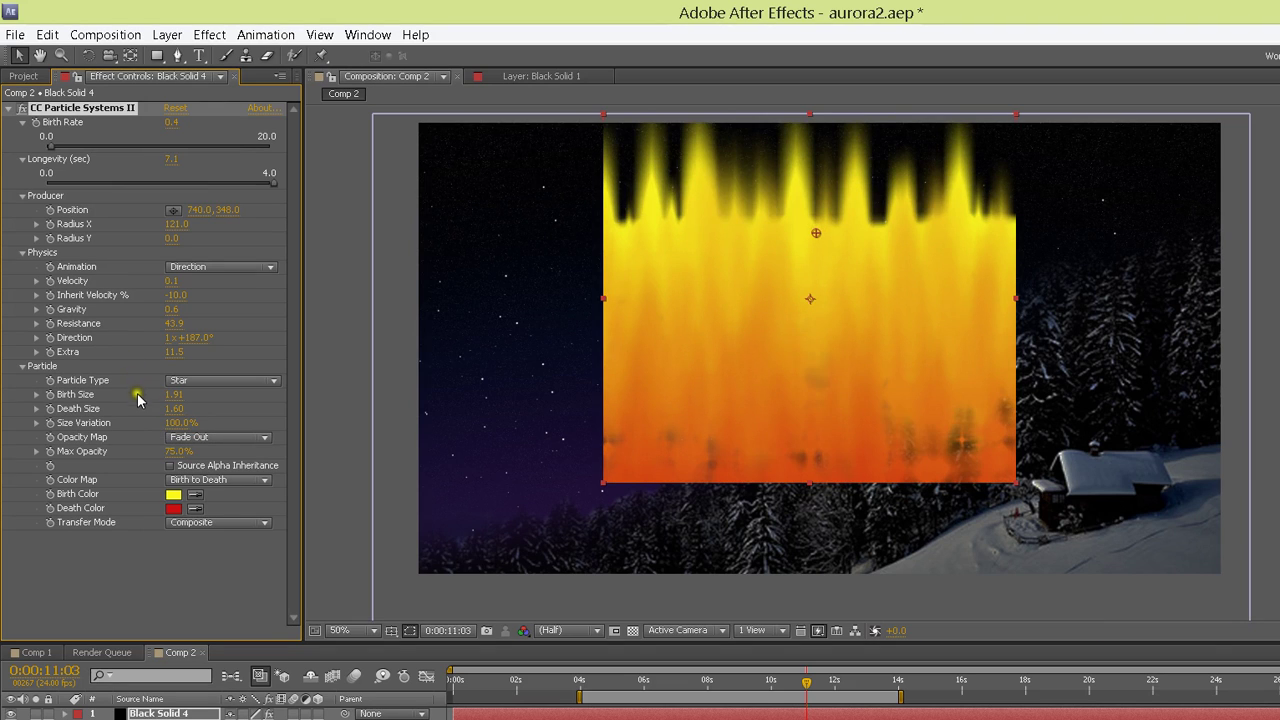
Try several hues for the particles' Birth Color and settle on a medium green
left_click(174, 494)
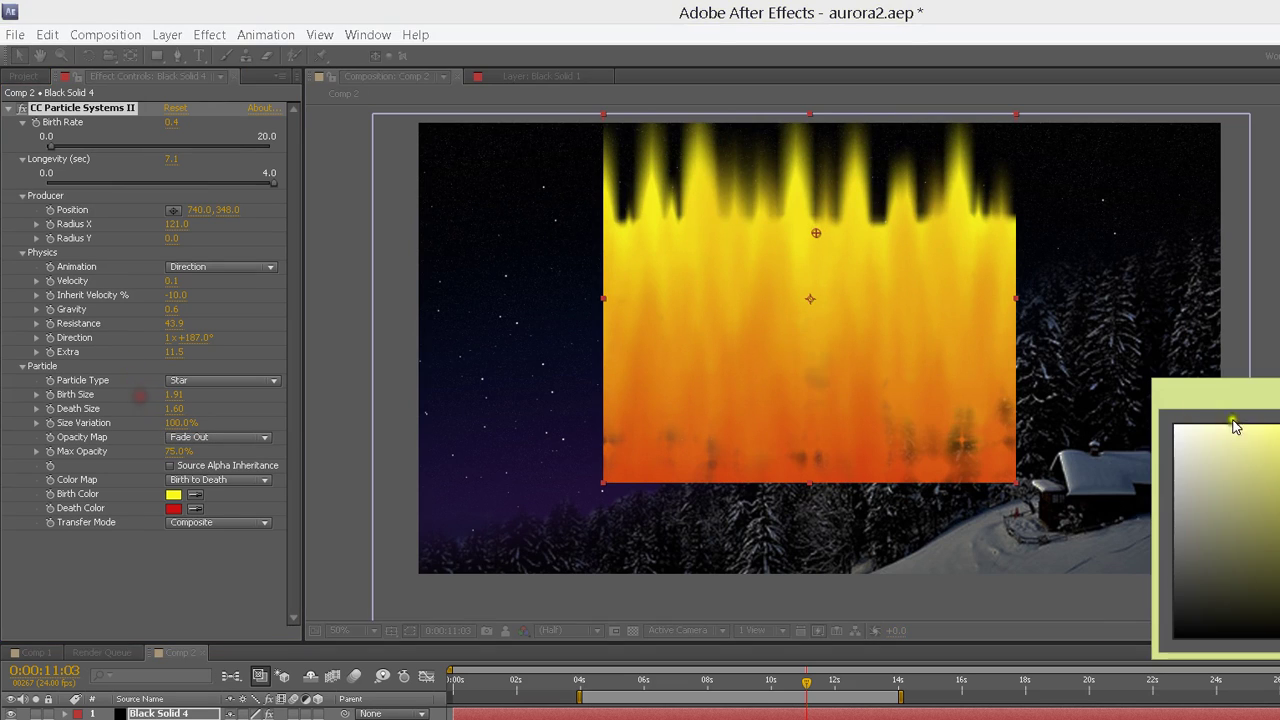
left_click(1129, 460)
left_click_drag(1129, 460, 1128, 454)
left_click_drag(1116, 346, 1124, 336)
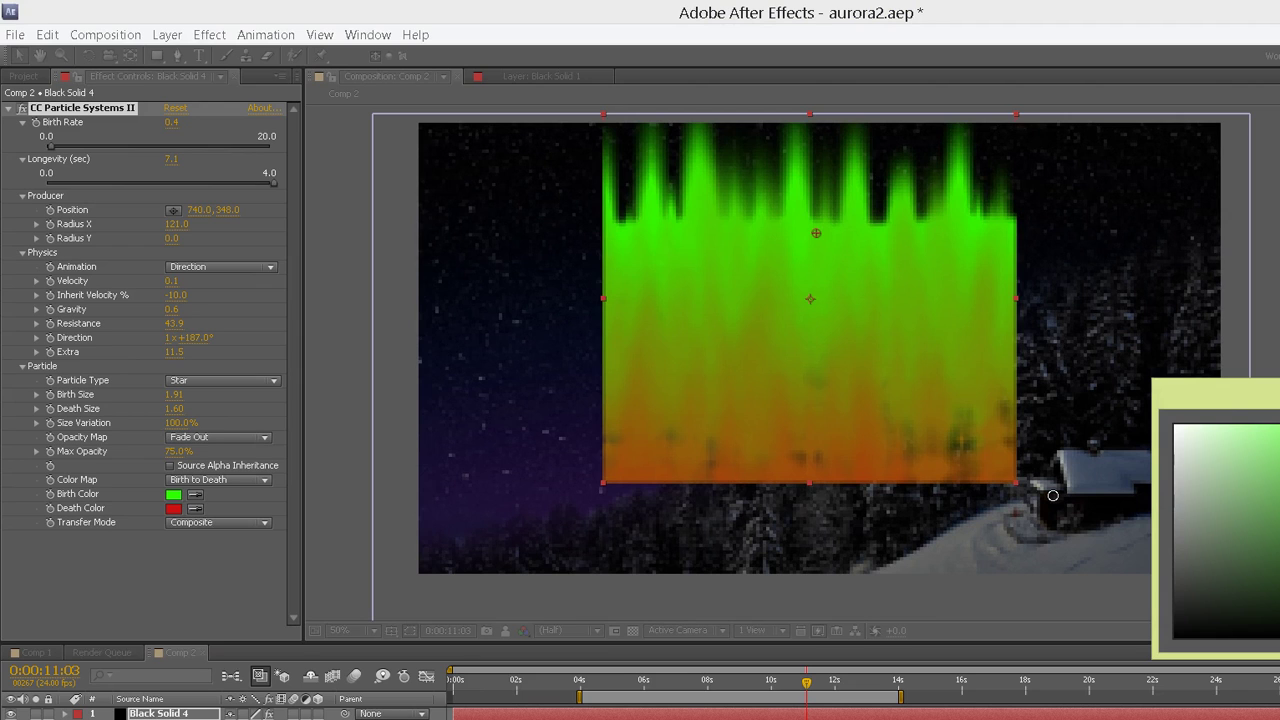
left_click(1053, 495)
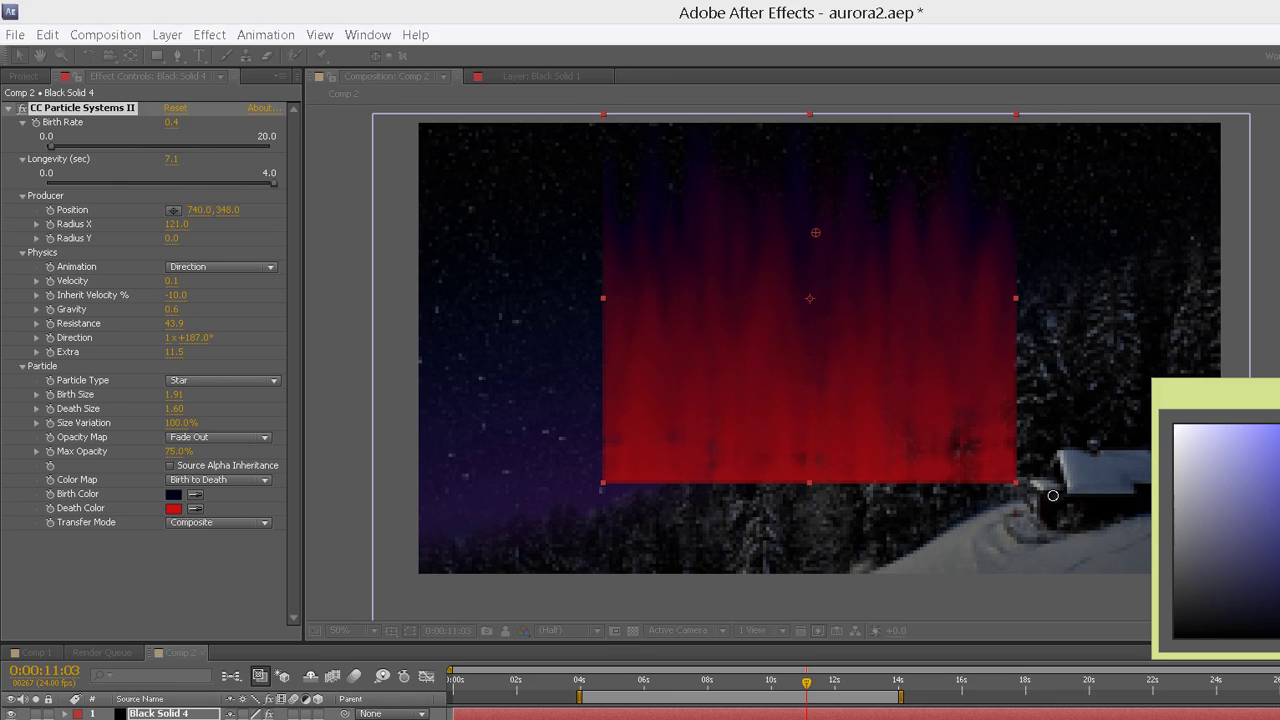
left_click(1053, 495)
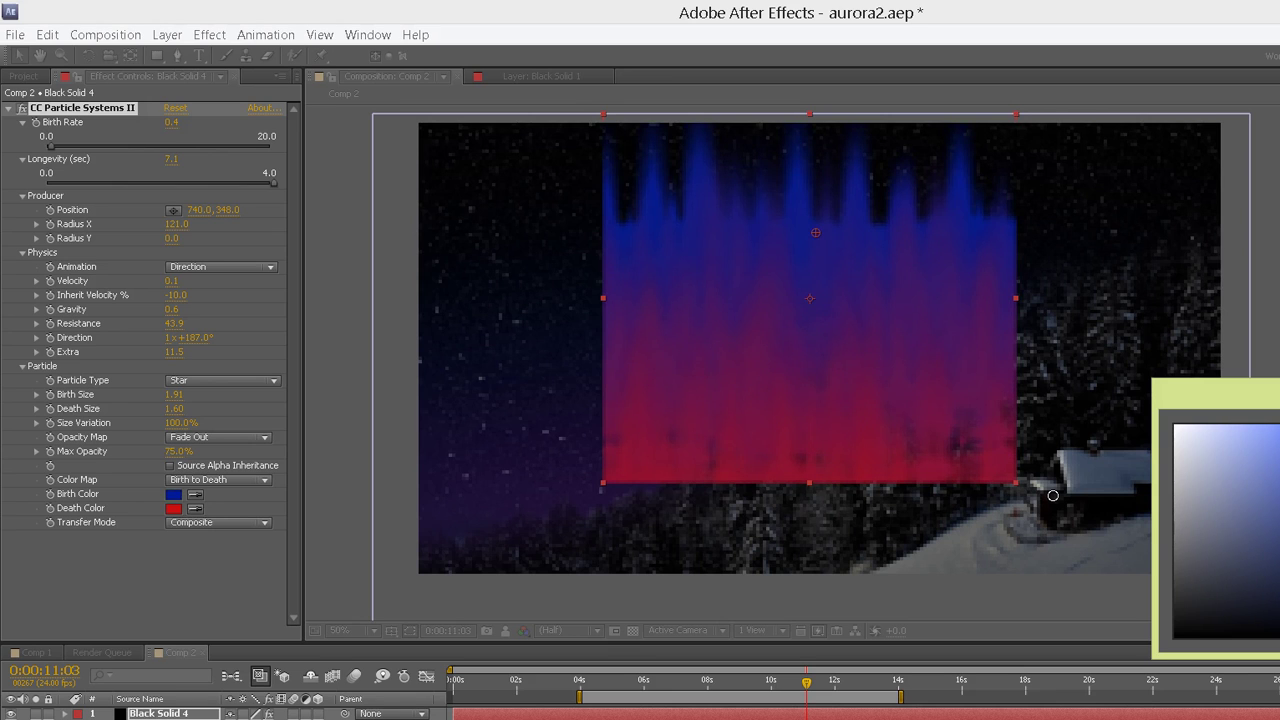
left_click(1053, 495)
left_click(1053, 495)
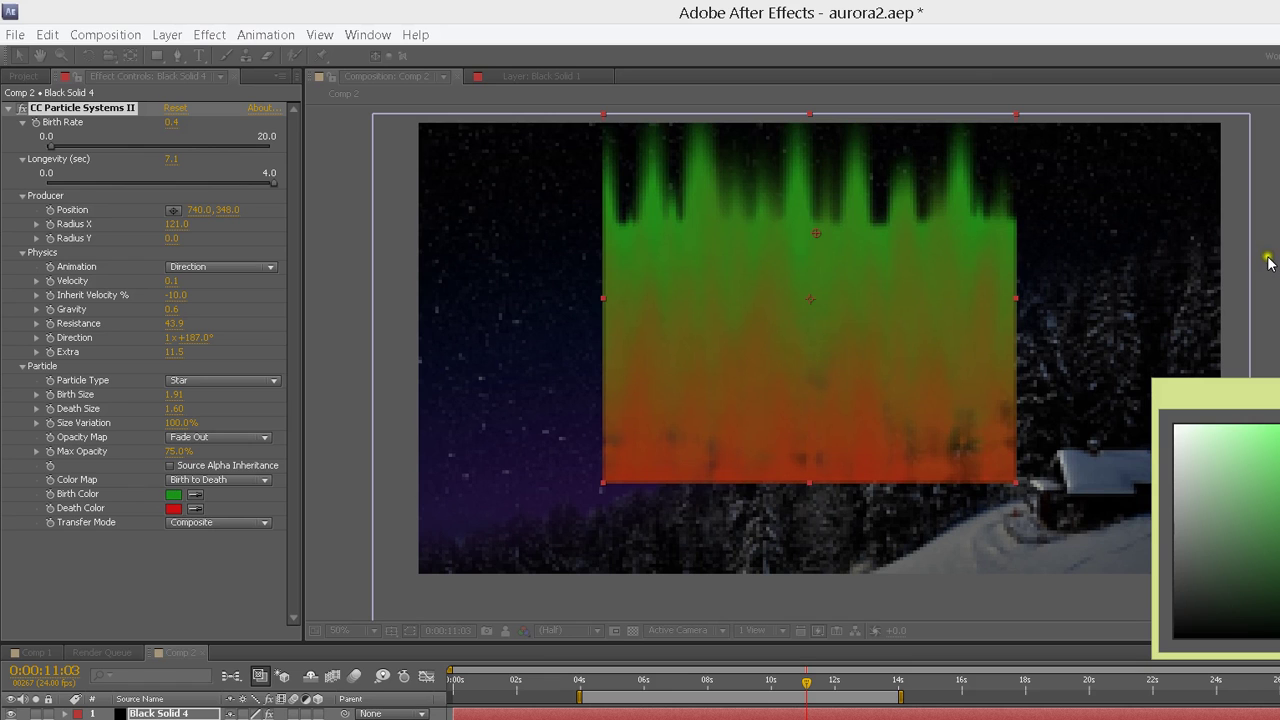
left_click(1223, 340)
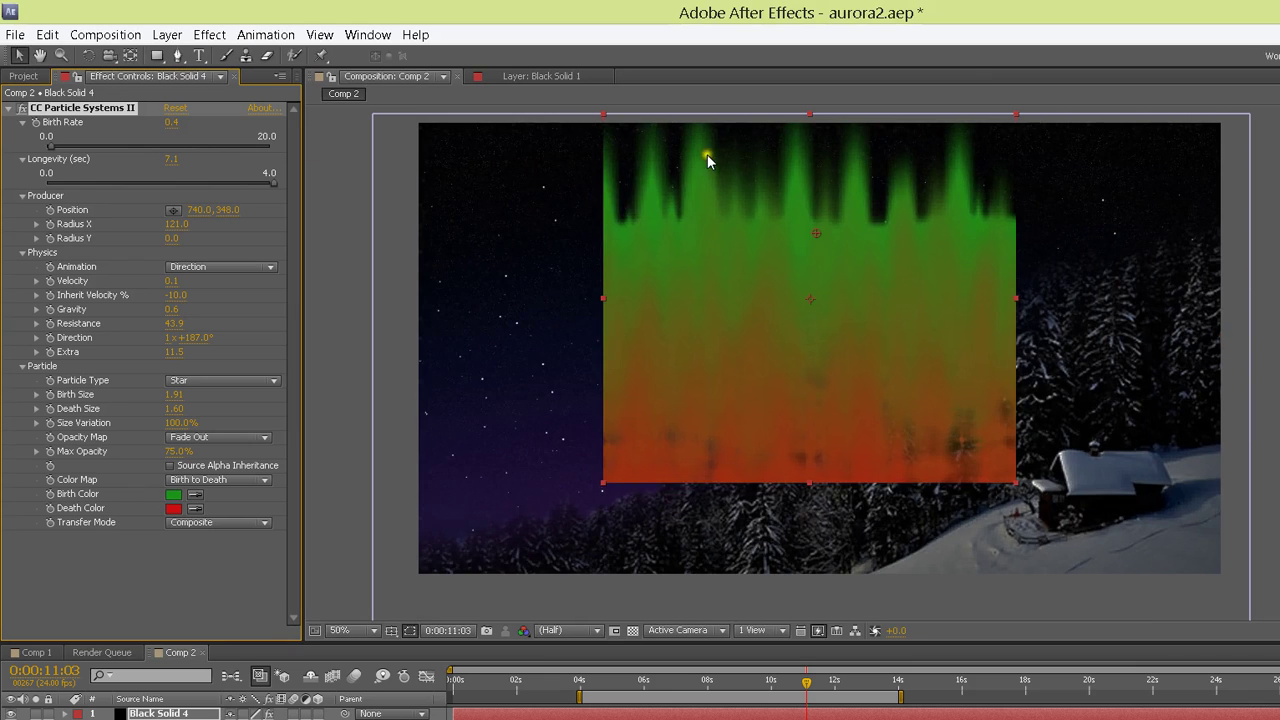
Change the particles' Death Color to a dark olive green
left_click(138, 409)
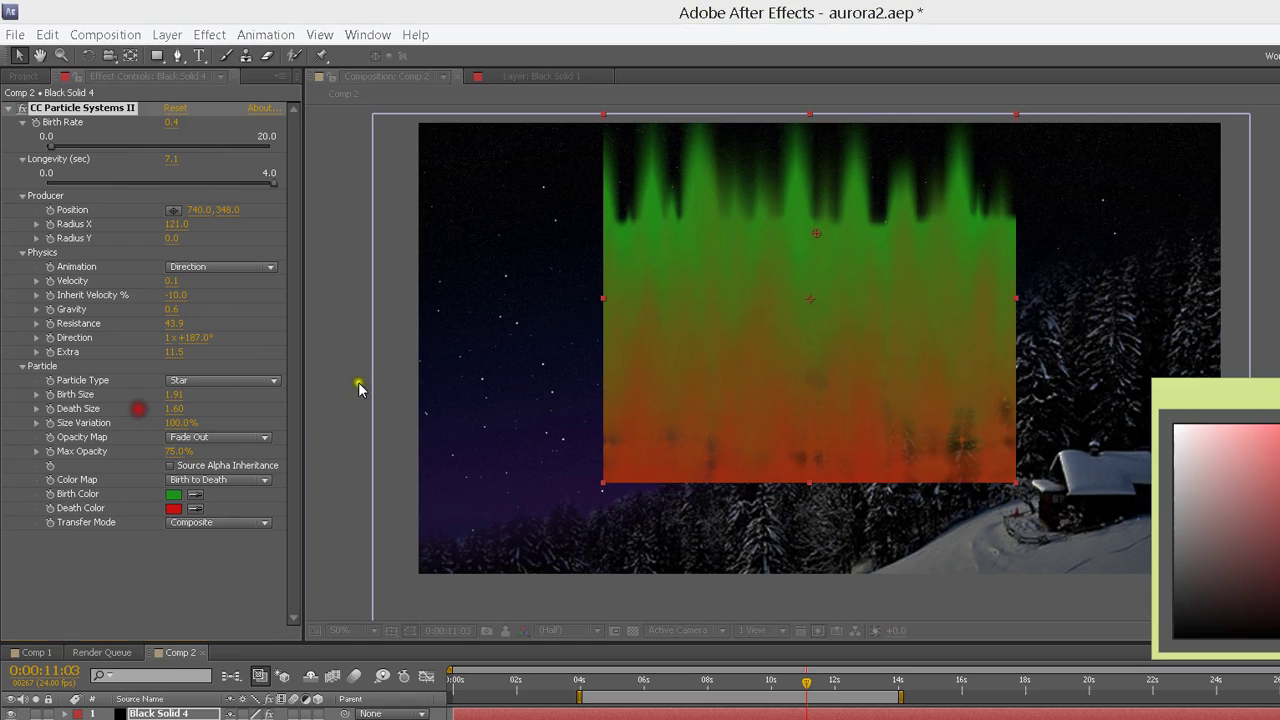
left_click(1123, 474)
left_click(1114, 356)
left_click_drag(1114, 356, 1036, 432)
left_click(1228, 347)
key("Return")
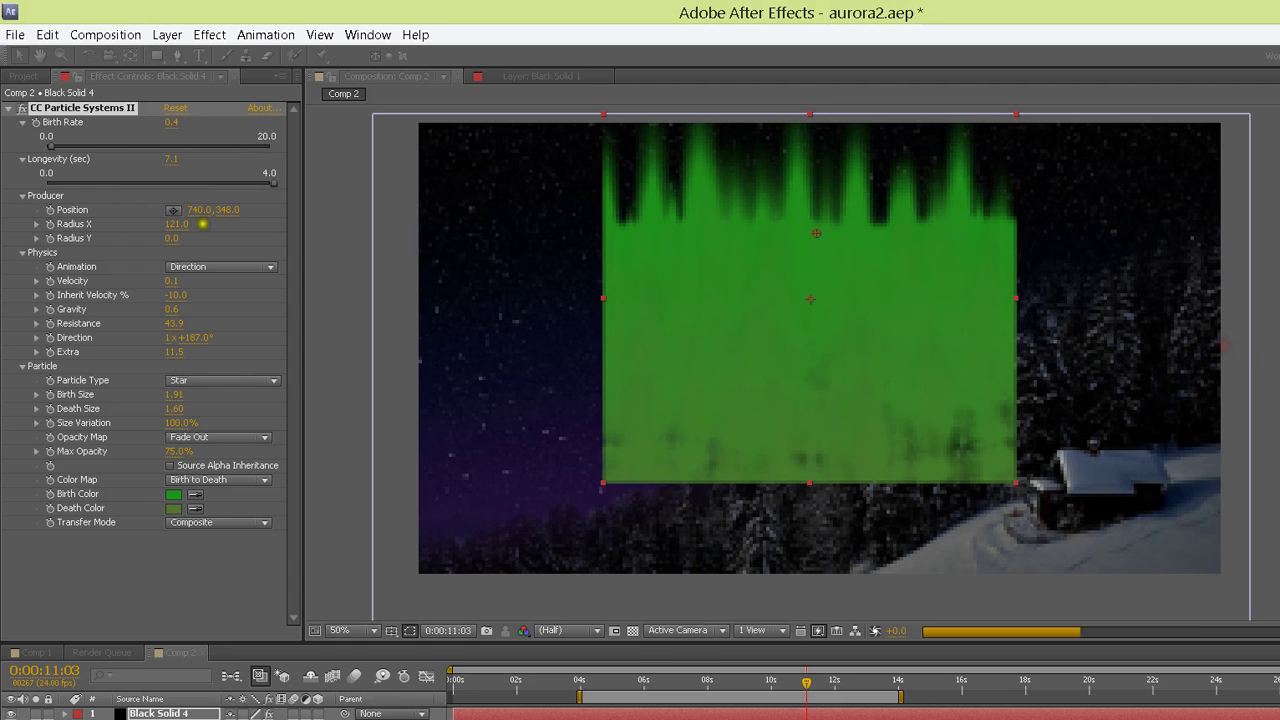
Brighten the particles' Birth Color to a vivid green
left_click(154, 397)
left_click(154, 396)
left_click(144, 396)
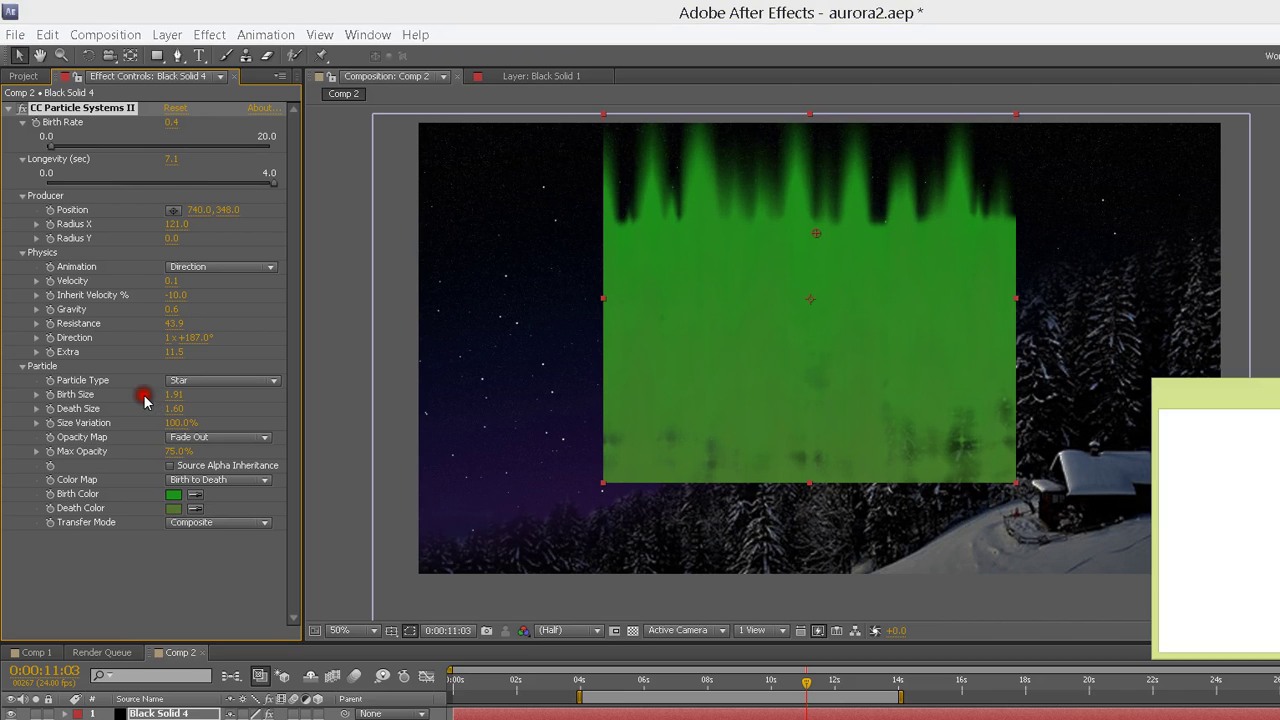
left_click(1103, 360)
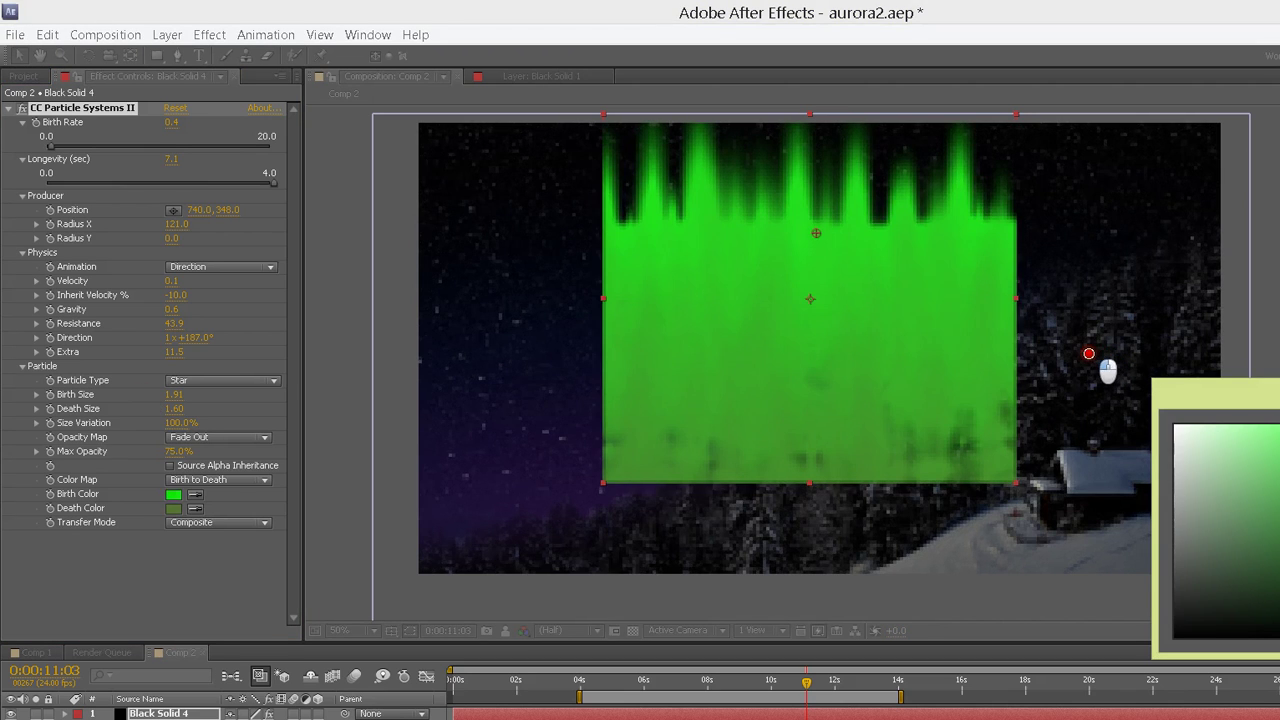
left_click(1249, 350)
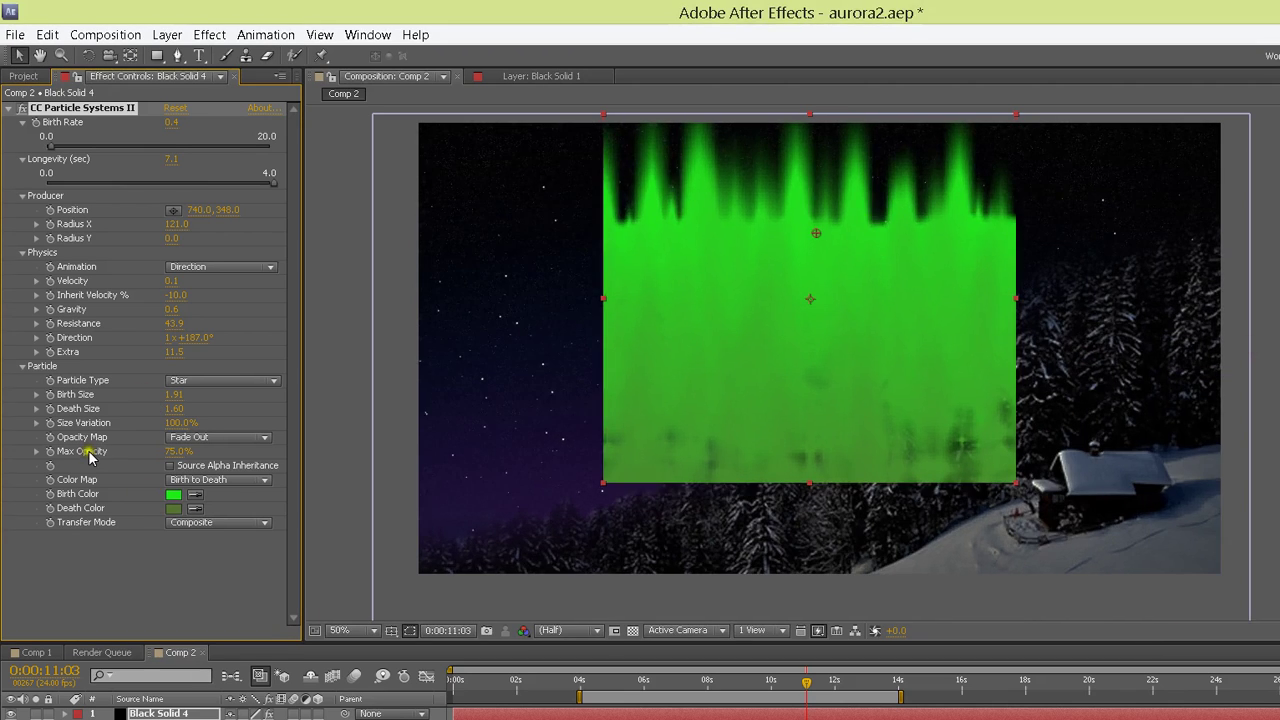
Shift the aurora solid toward the left side of the sky and check it at 0:00:11:12
left_click_drag(560, 260, 503, 257)
mouse_move(644, 555)
left_mouse_down()
mouse_move(677, 552)
mouse_move(537, 551)
mouse_move(633, 550)
left_mouse_up()
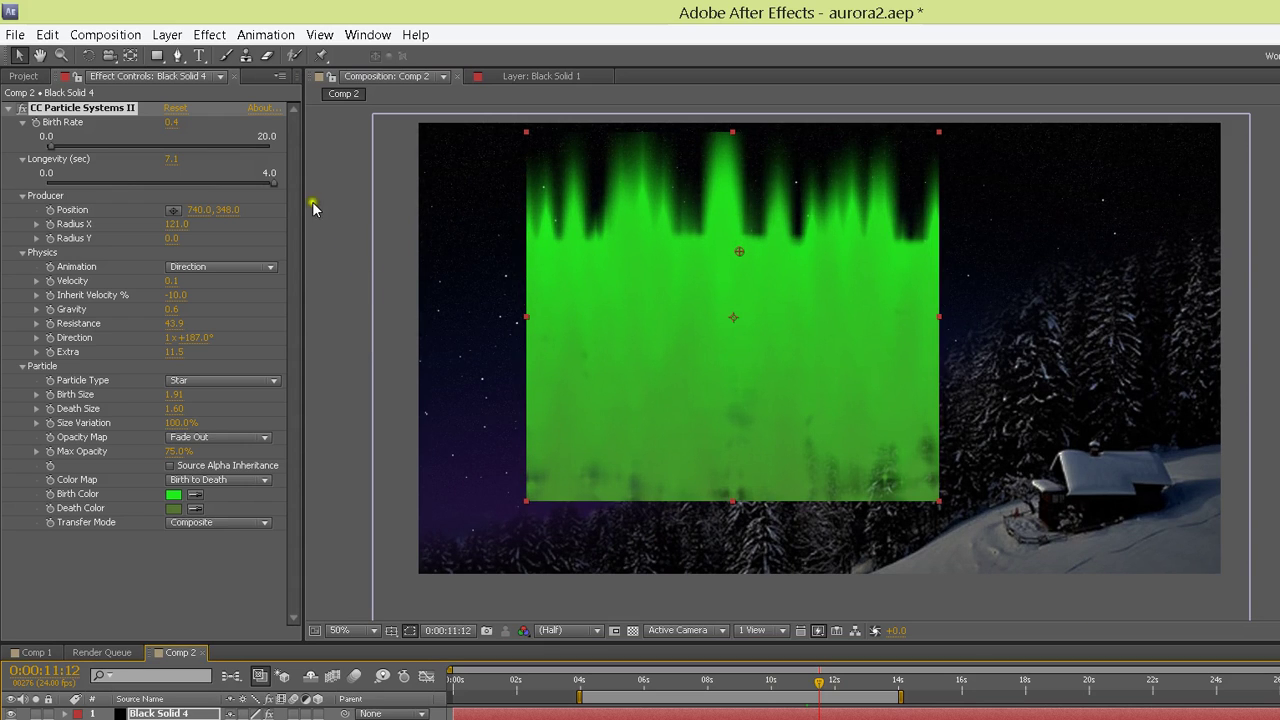
Add the Transform distortion effect to the aurora solid with Scale 88 and Skew -27
left_click(209, 34)
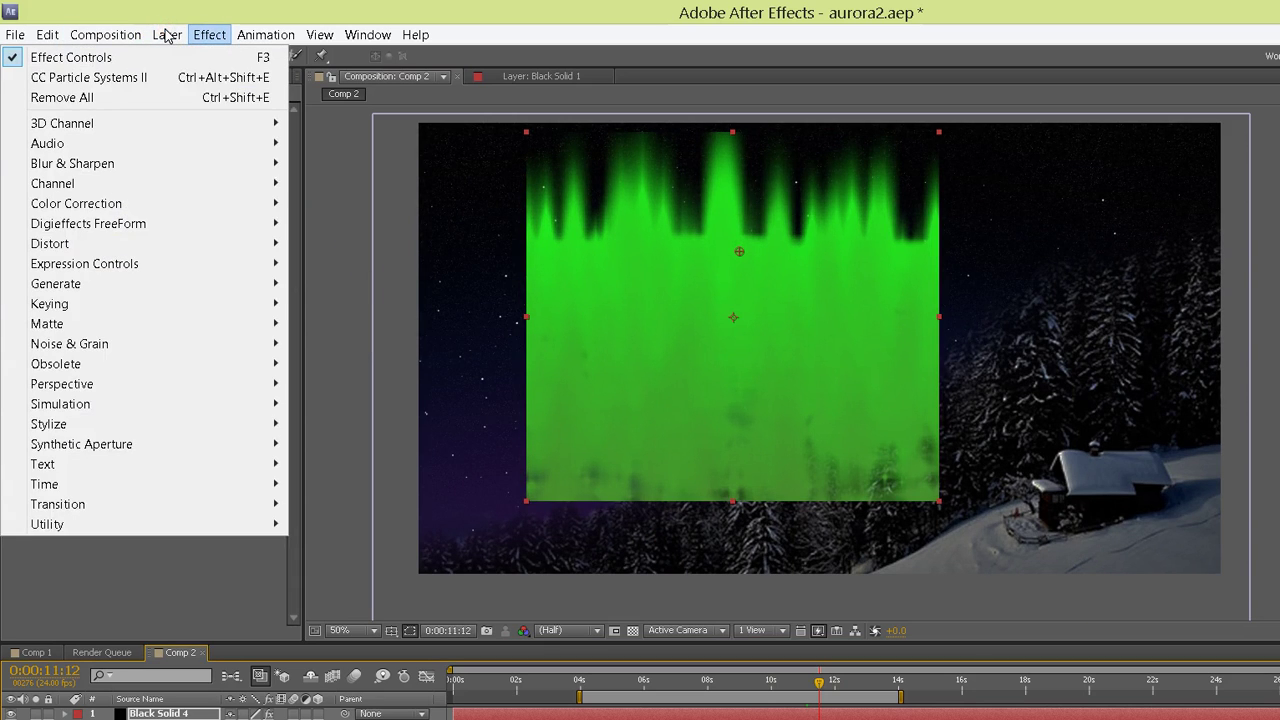
mouse_move(103, 296)
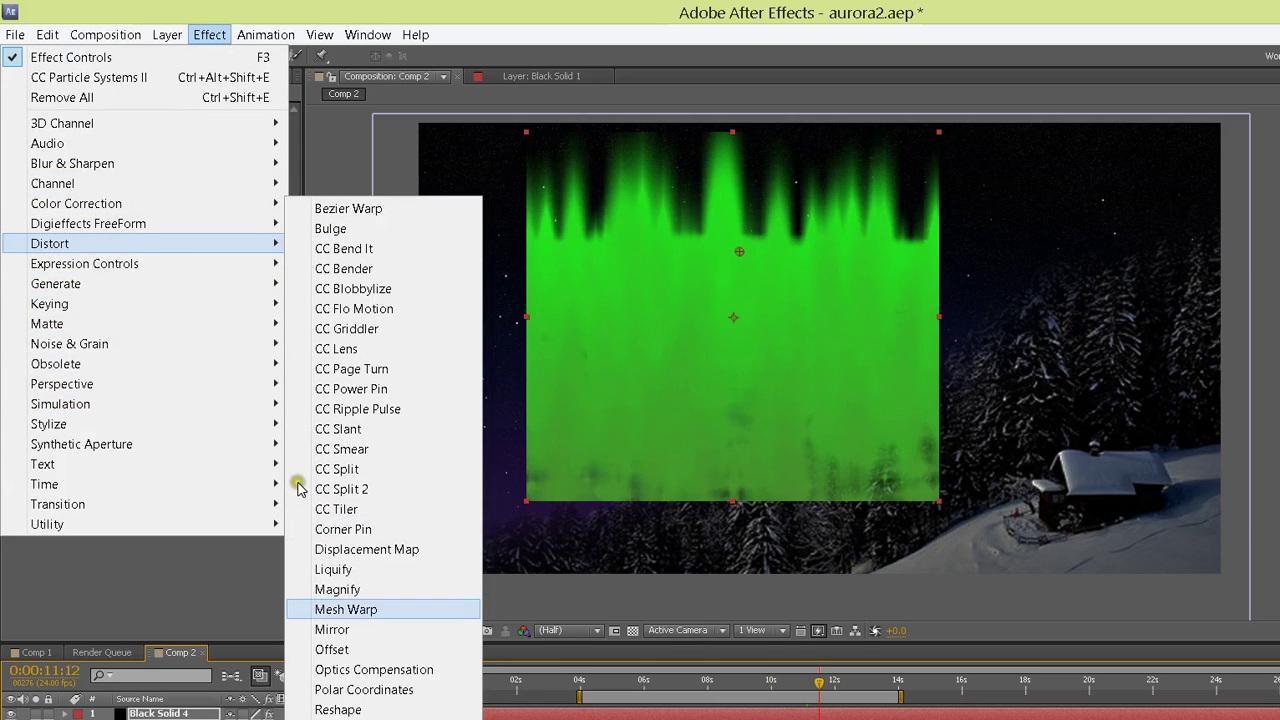
left_click(295, 629)
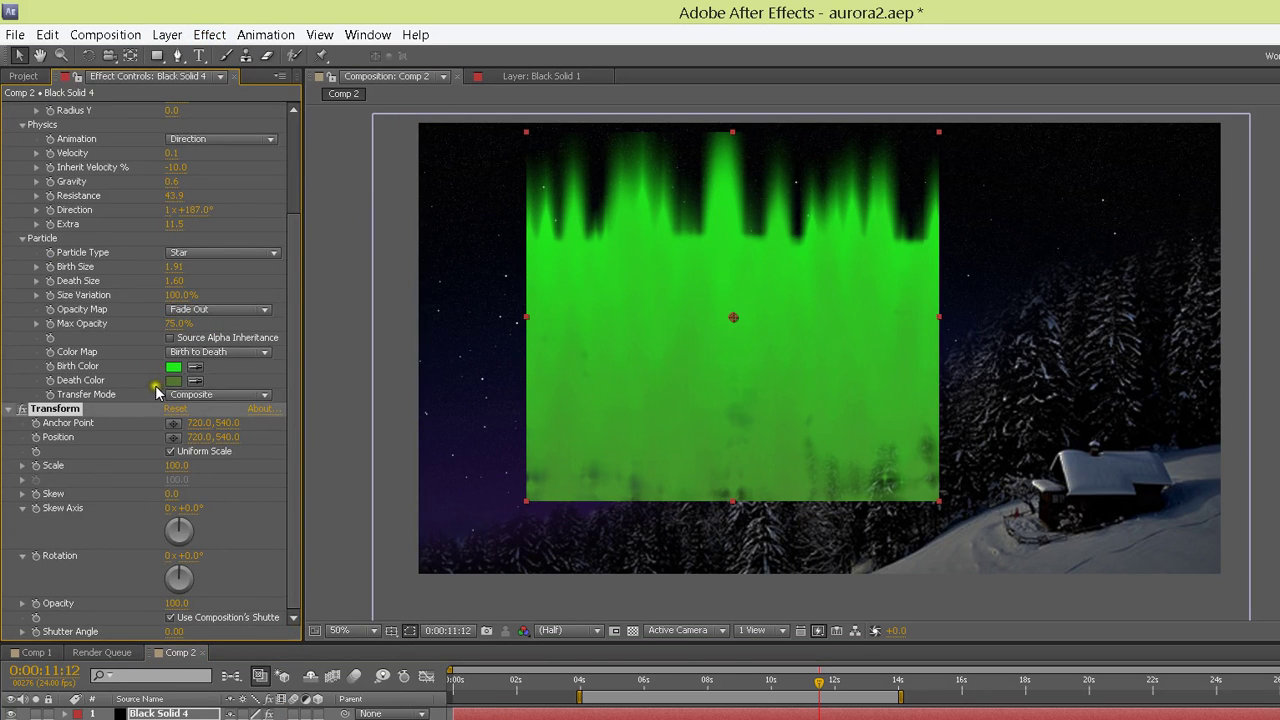
left_click_drag(174, 466, 156, 465)
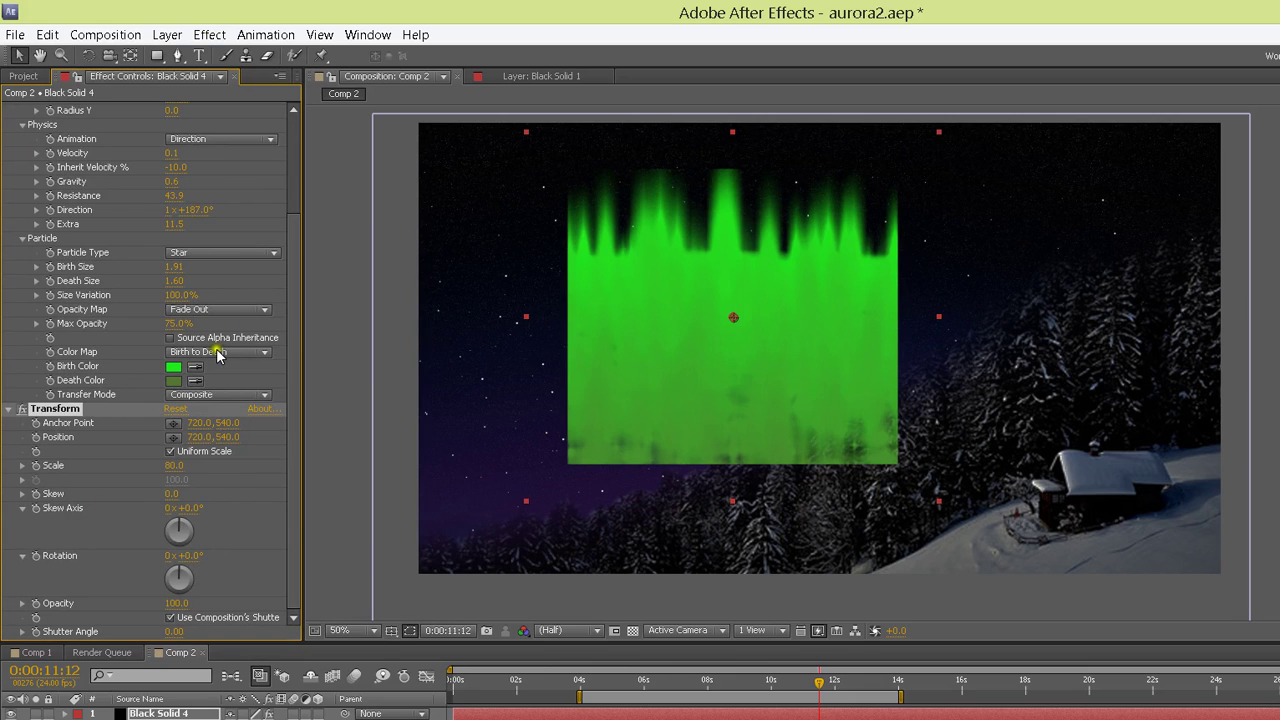
mouse_move(139, 394)
left_mouse_down()
mouse_move(200, 386)
mouse_move(120, 400)
mouse_move(146, 403)
mouse_move(145, 375)
left_mouse_up()
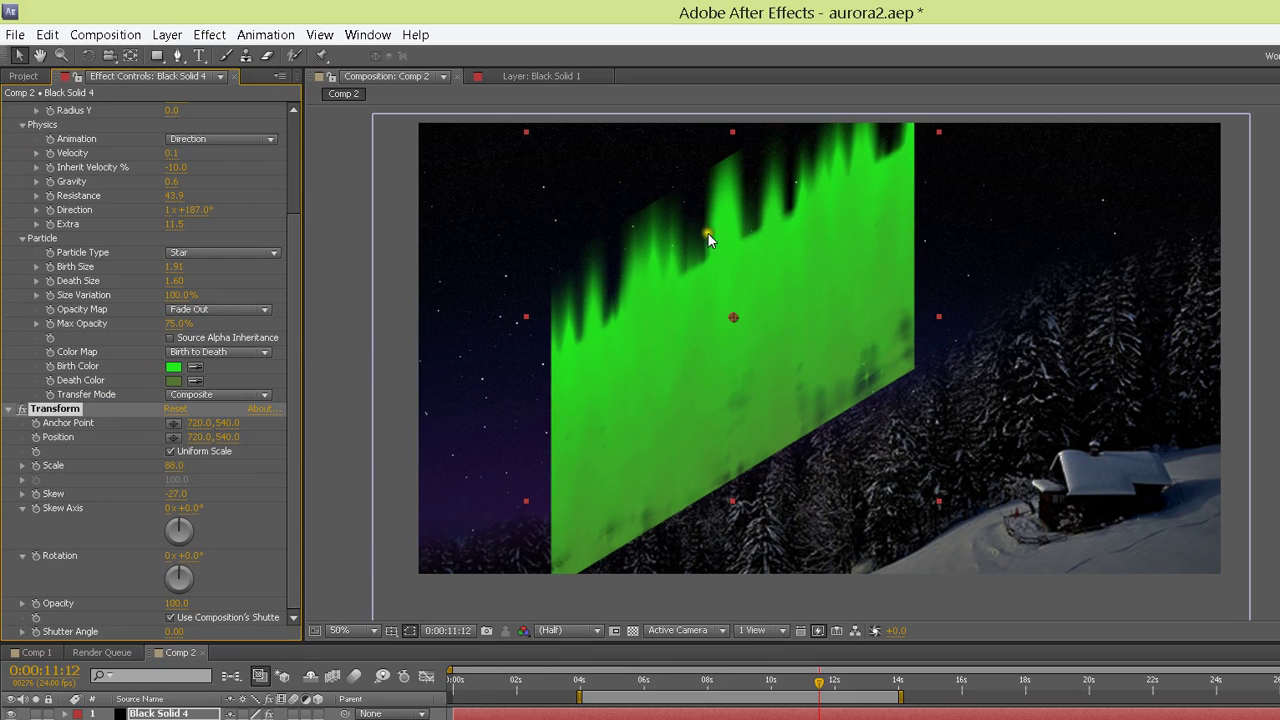
Stretch the aurora solid across the full width of the frame and change its Skew to -34
mouse_move(751, 247)
left_mouse_down()
mouse_move(980, 149)
mouse_move(961, 140)
mouse_move(727, 287)
mouse_move(780, 246)
mouse_move(757, 254)
left_mouse_up()
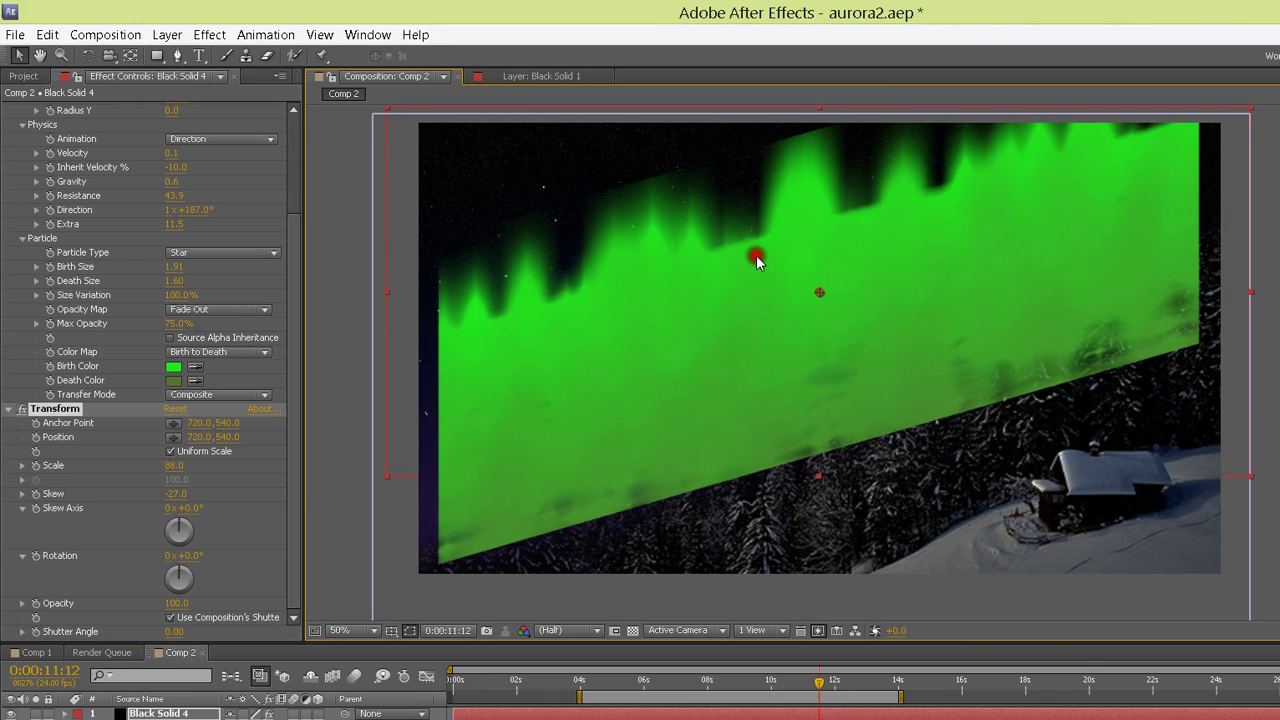
mouse_move(146, 399)
left_mouse_down()
mouse_move(124, 396)
mouse_move(139, 396)
left_mouse_up()
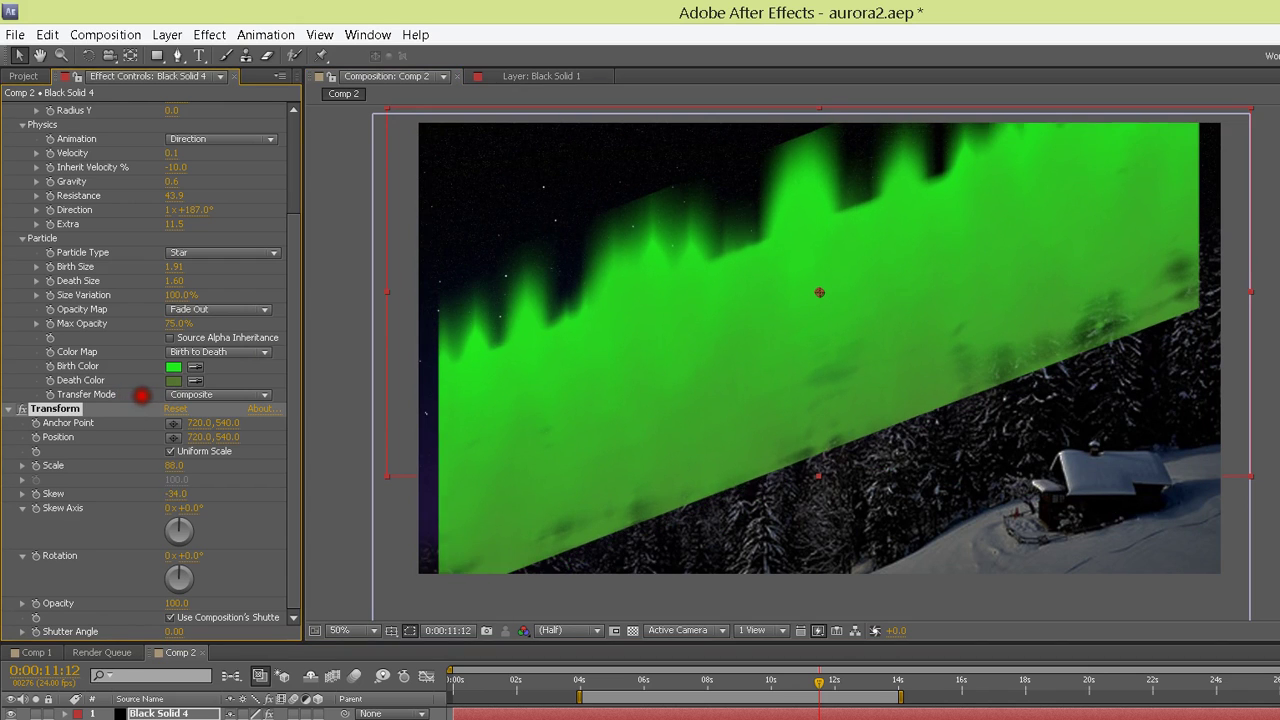
left_click_drag(466, 371, 455, 372)
left_click(1054, 125)
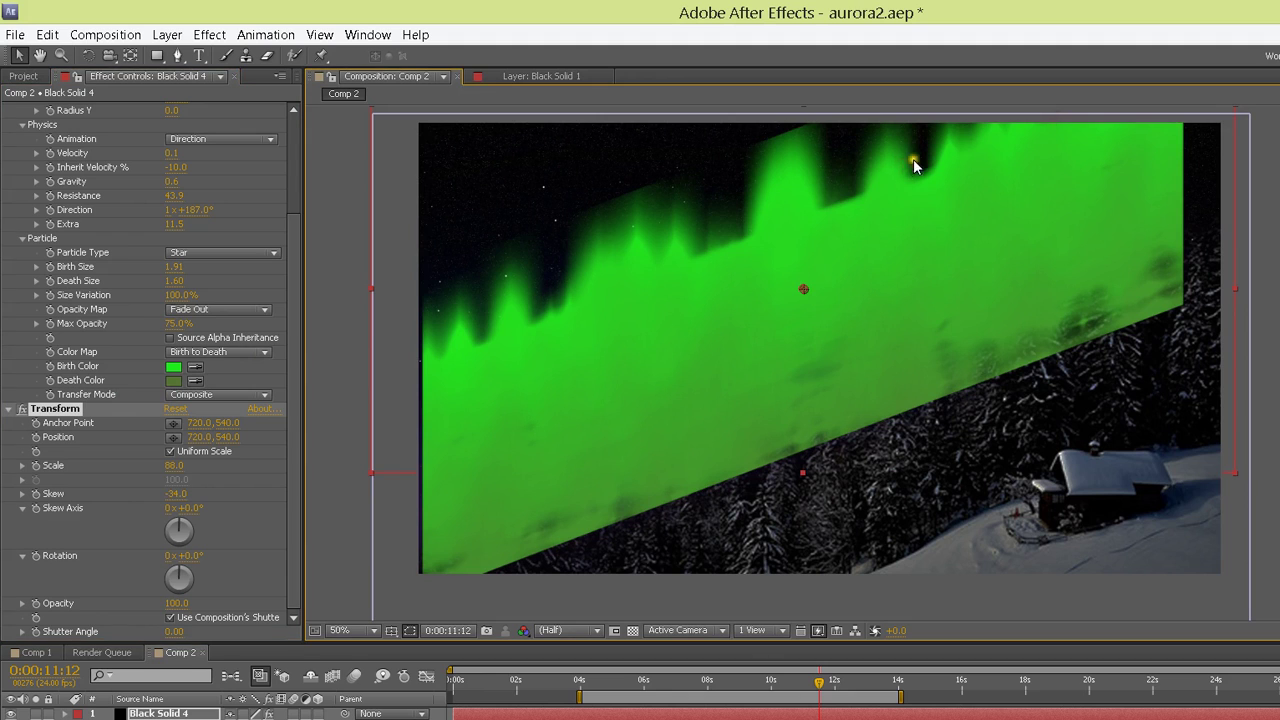
left_click_drag(847, 186, 849, 197)
left_click_drag(995, 239, 897, 206)
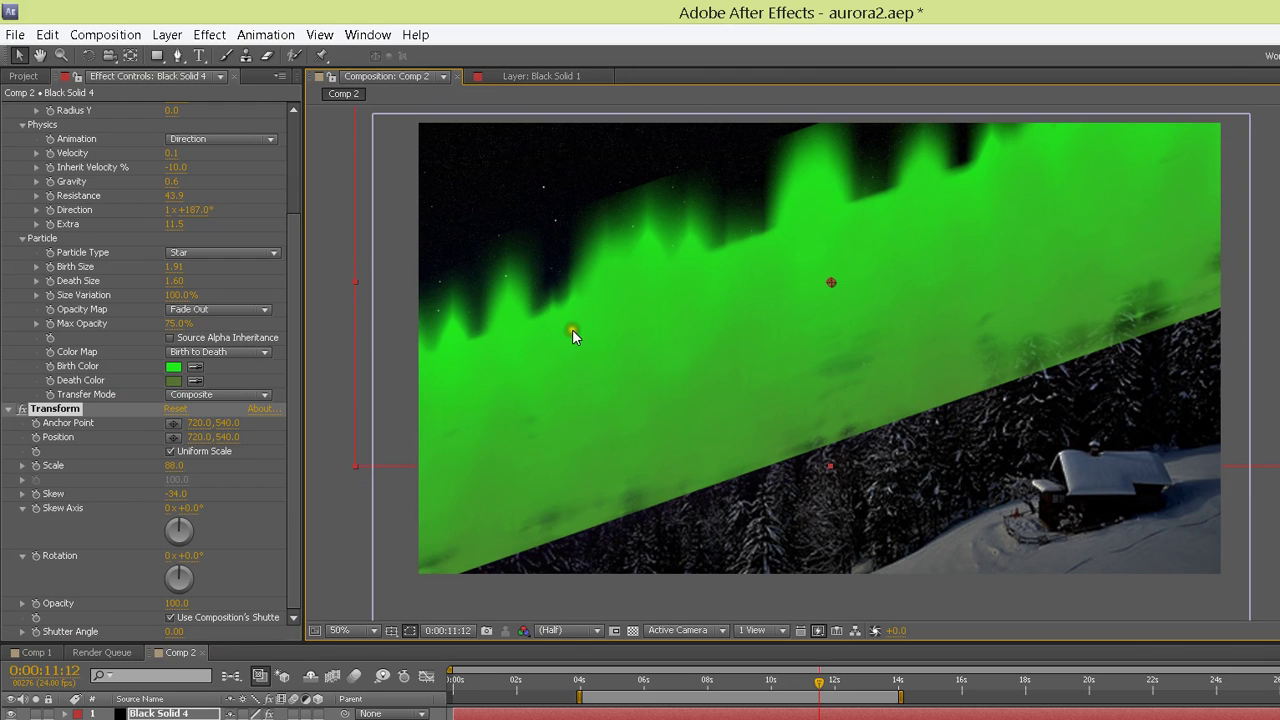
Squash the aurora solid to about half its height and set its Skew to -57
key("comma")
mouse_move(661, 190)
left_mouse_down()
mouse_move(657, 217)
mouse_move(582, 285)
left_mouse_up()
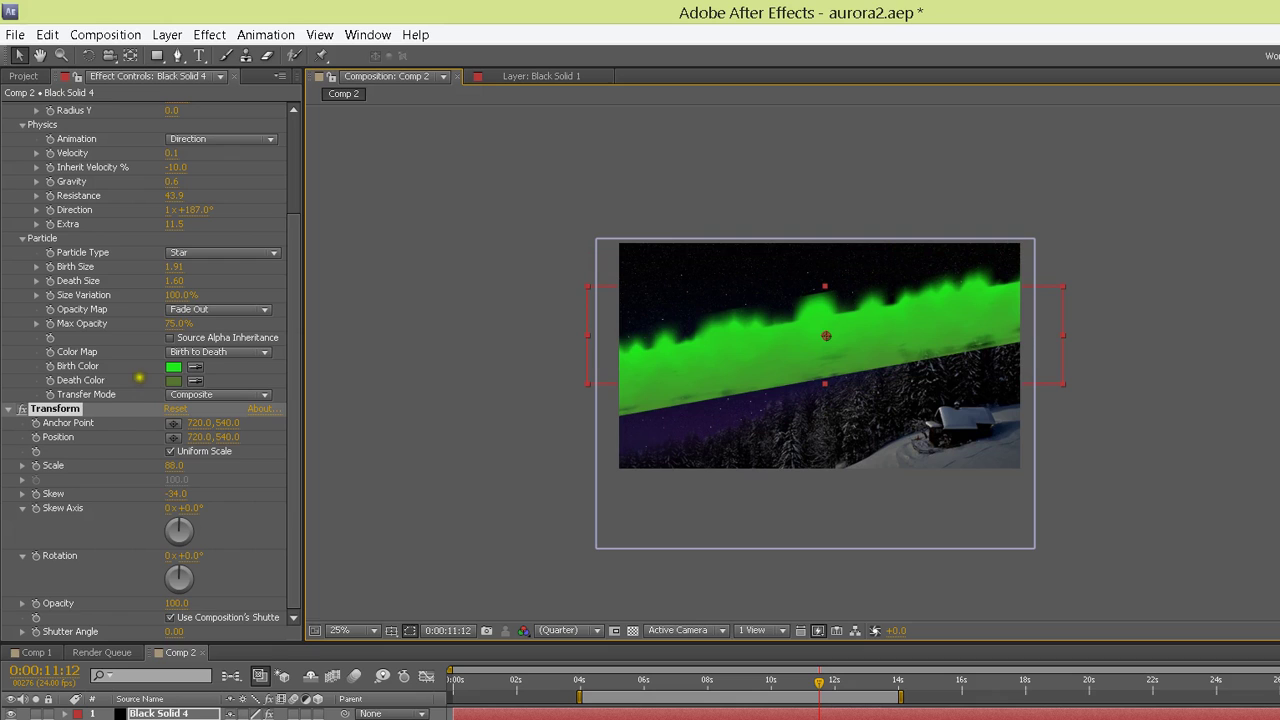
mouse_move(173, 494)
left_mouse_down()
mouse_move(186, 489)
mouse_move(143, 492)
mouse_move(154, 490)
left_mouse_up()
left_click_drag(122, 393, 119, 393)
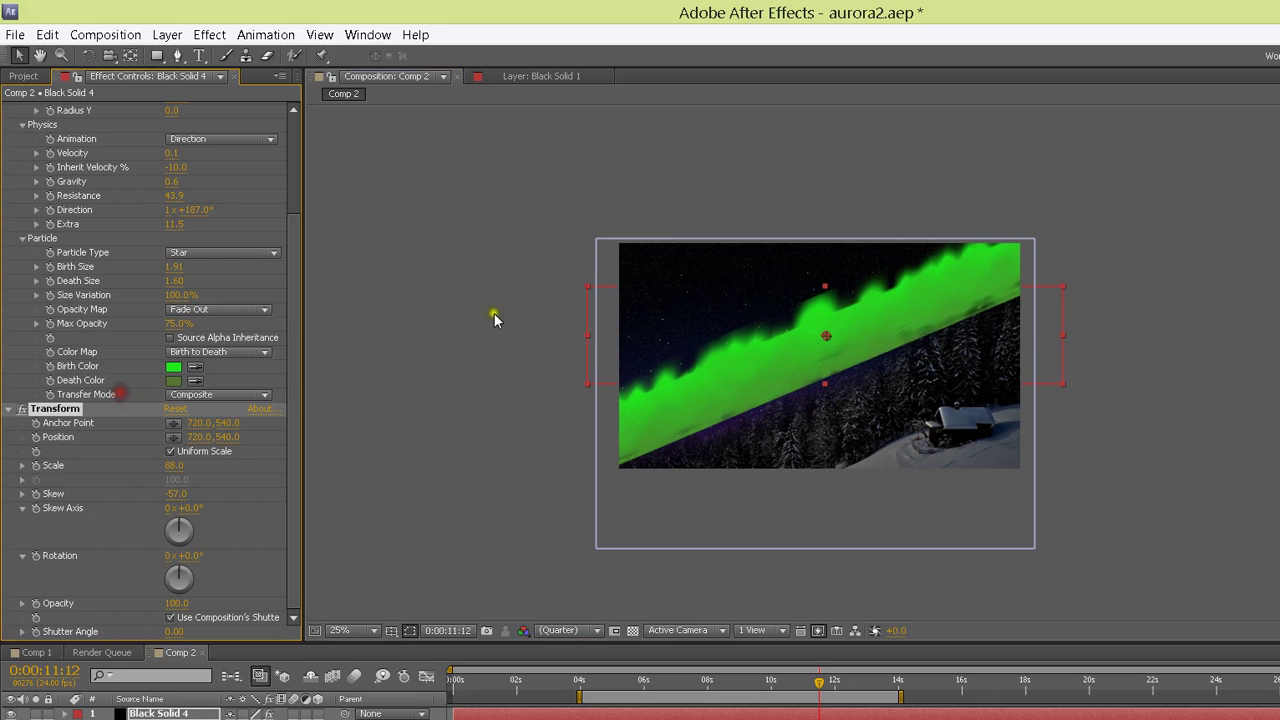
Nudge the aurora solid slightly down and right, and make it a little taller
left_click(559, 334)
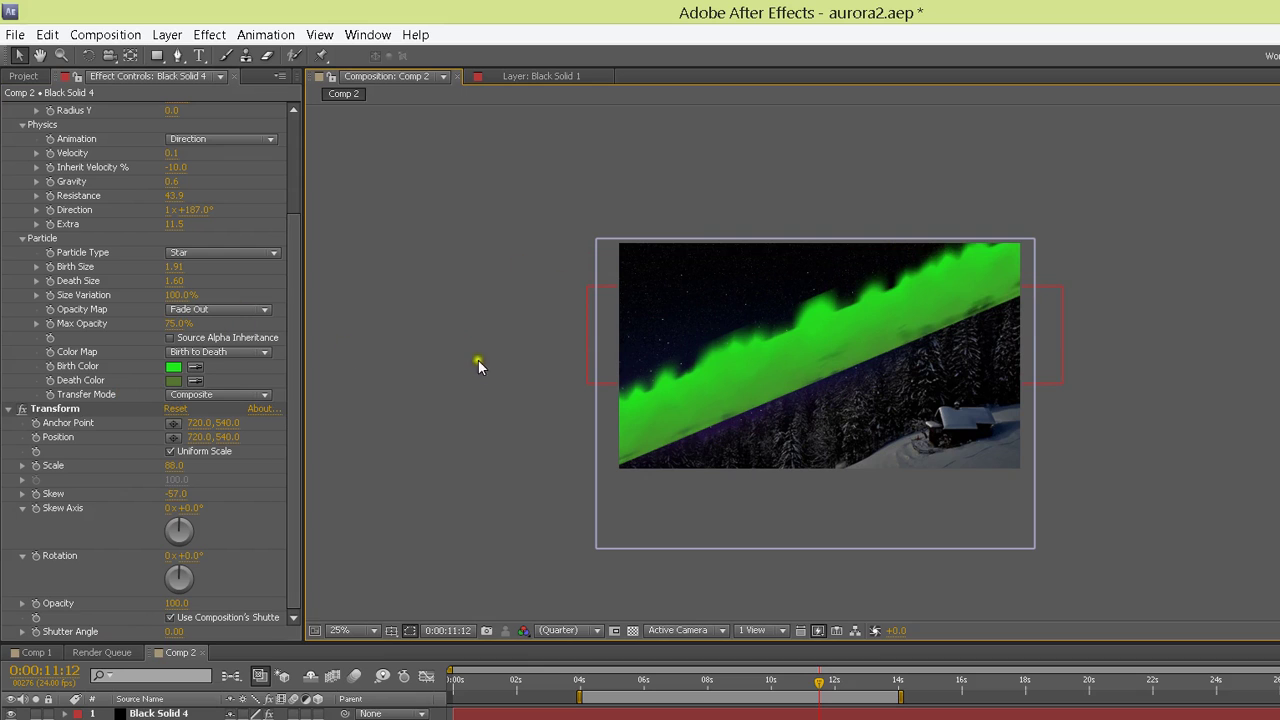
left_click(177, 714)
left_click_drag(783, 351, 789, 357)
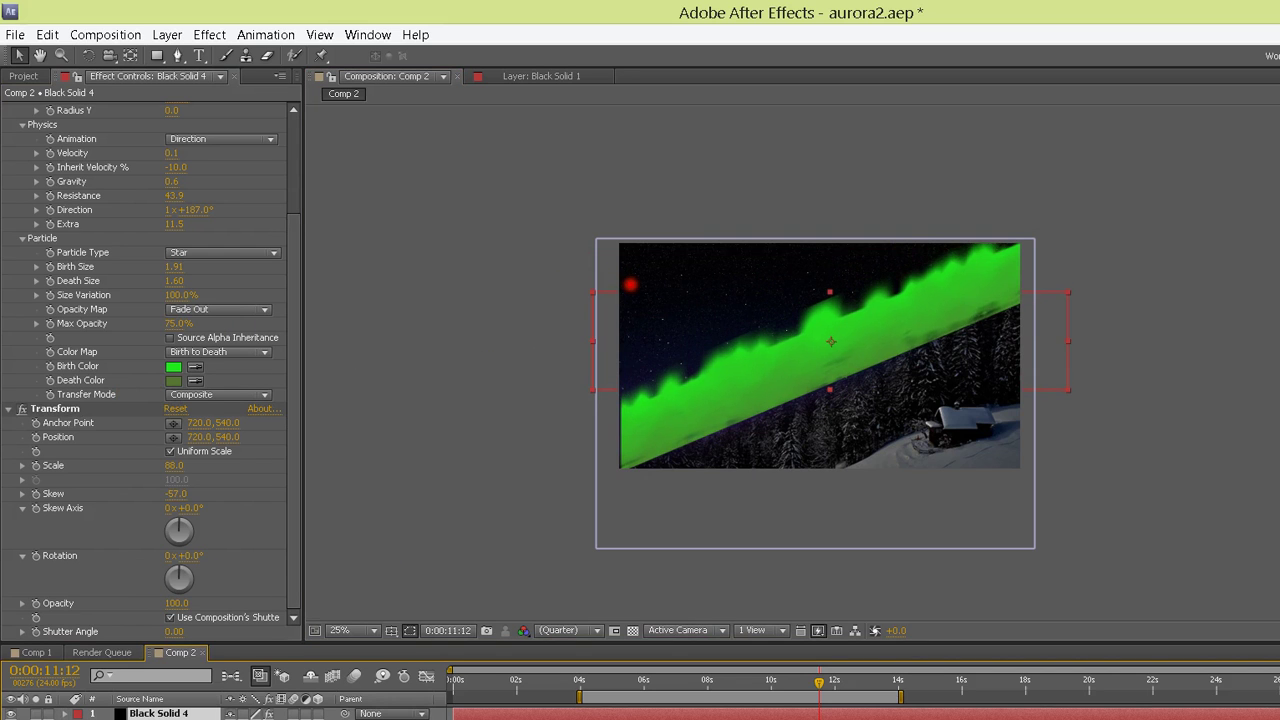
scroll(617, 316, "up", 2)
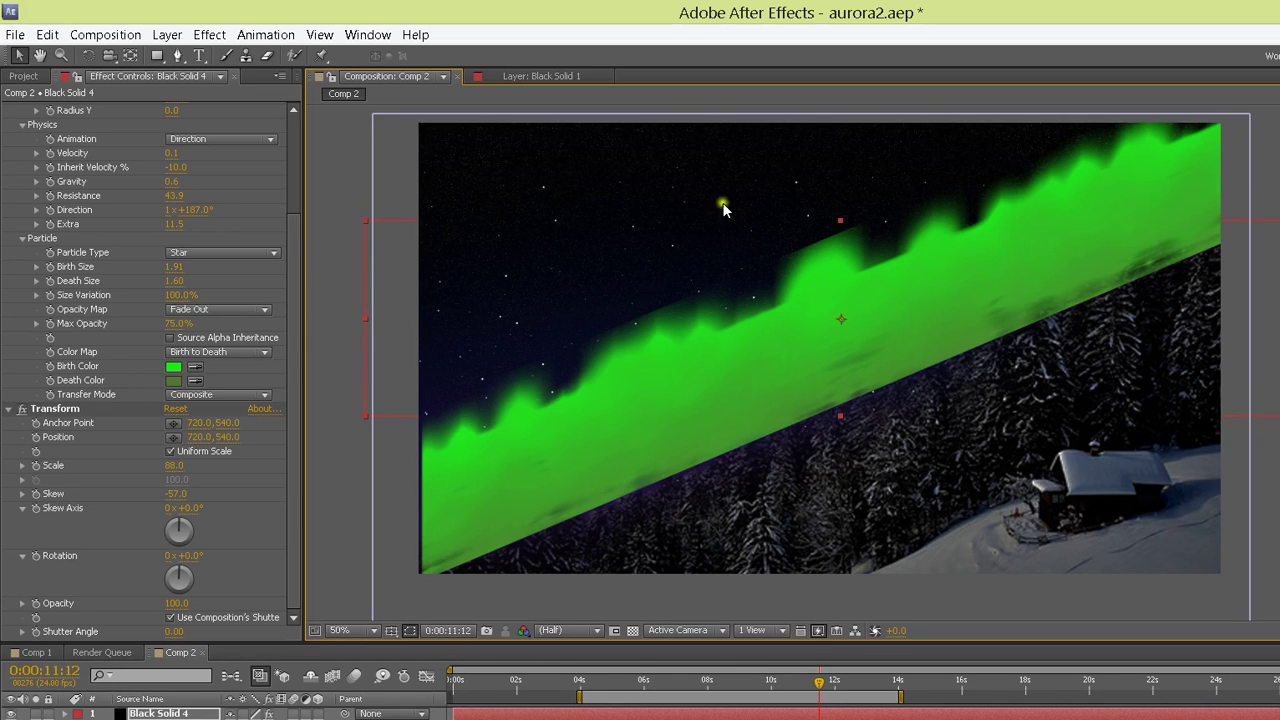
left_click(668, 170)
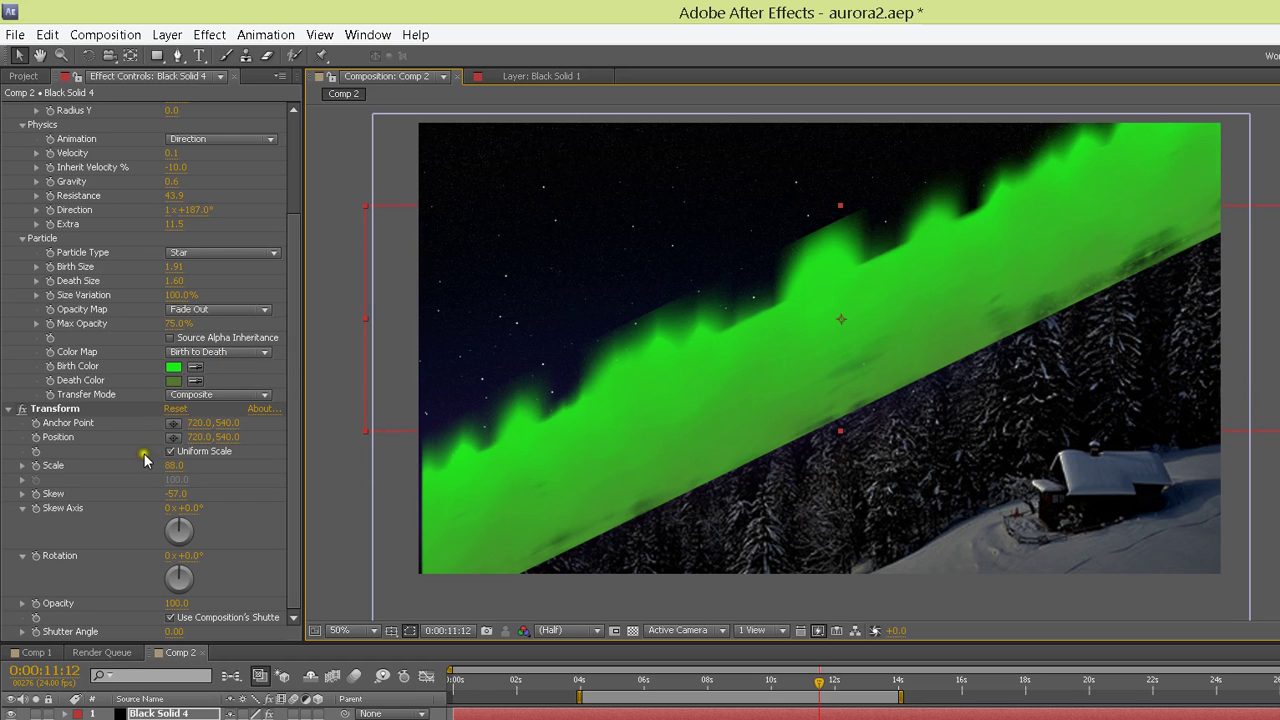
Set the Transform effect's Rotation to 183° and check the flipped aurora at 0:00:08:18
left_click_drag(148, 447, 252, 426)
left_click_drag(653, 554, 537, 554)
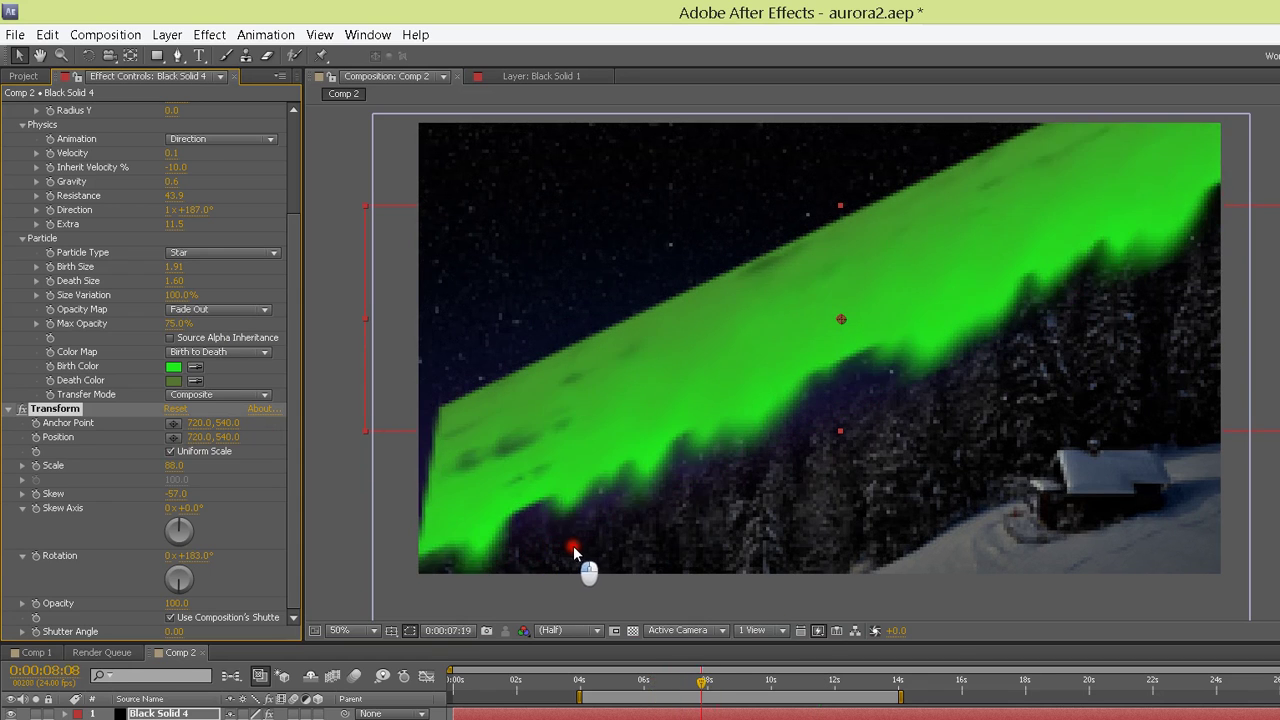
double_click(540, 340)
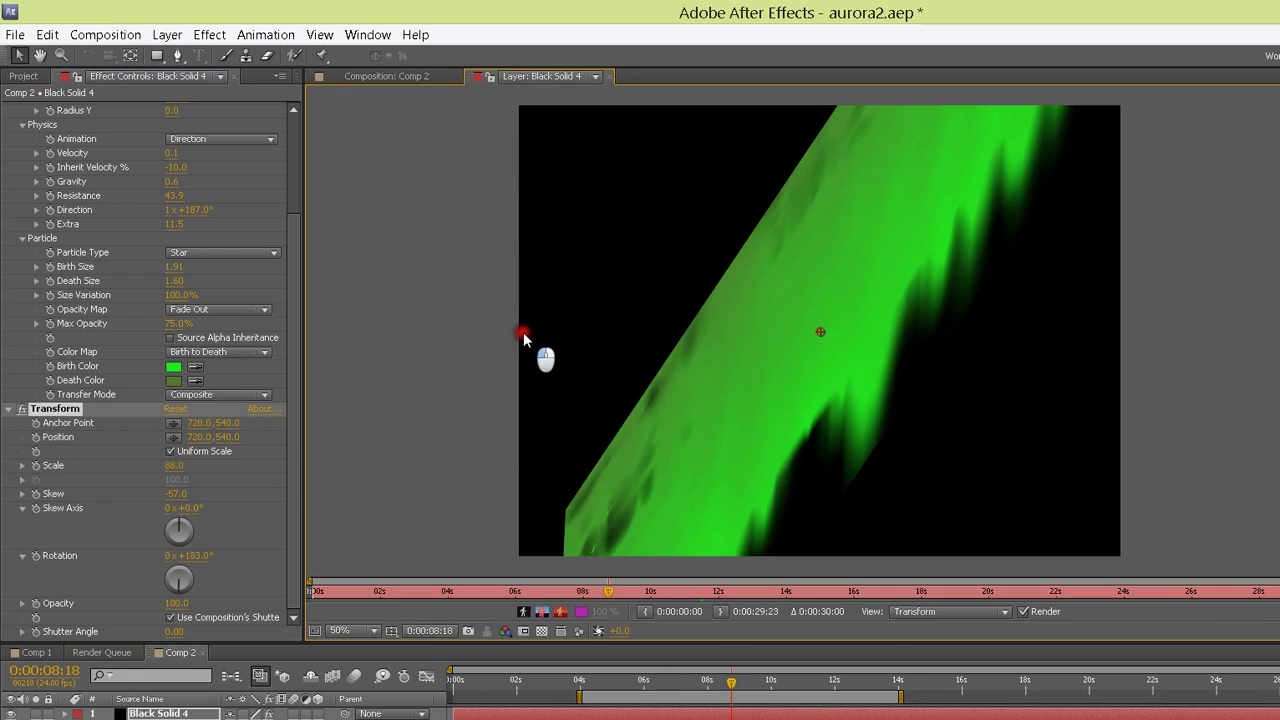
left_click(327, 80)
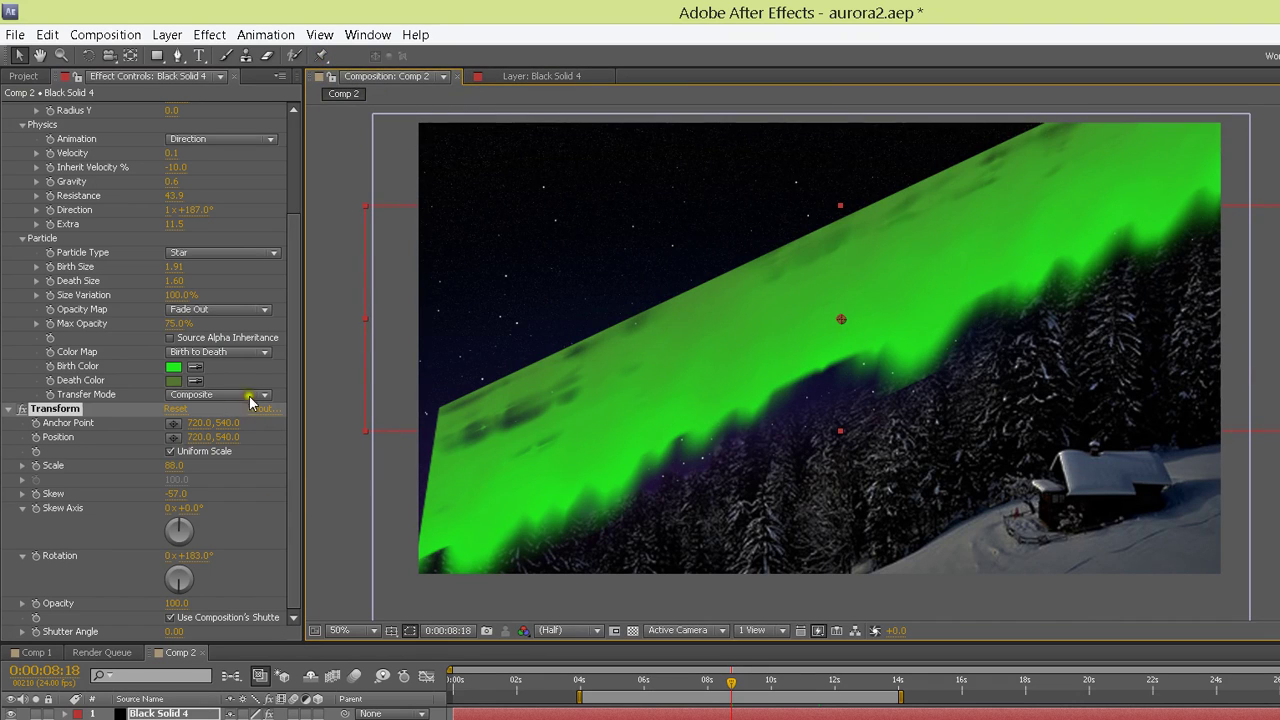
Lower the aurora's Opacity to 62 in the Transform effect
left_click(293, 489)
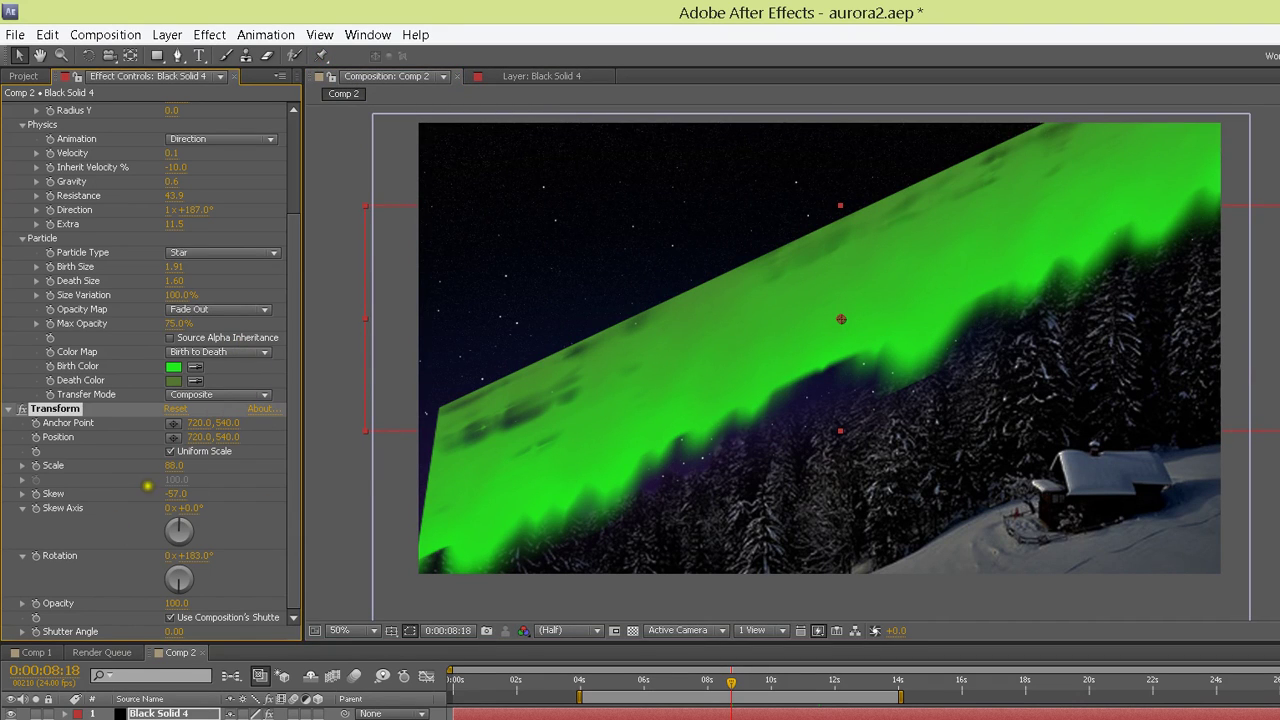
left_click_drag(176, 603, 161, 603)
left_click_drag(129, 482, 114, 483)
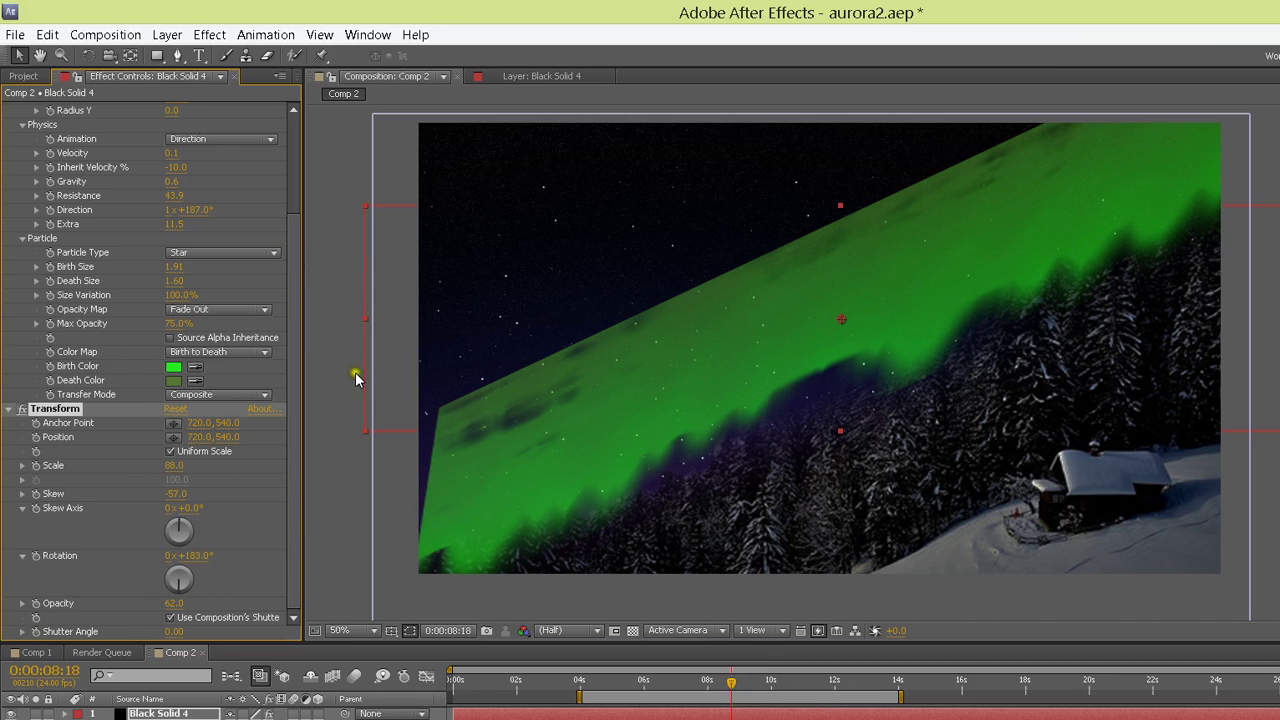
Add a Gaussian Blur effect to the aurora solid with Blurriness 144
left_click(104, 31)
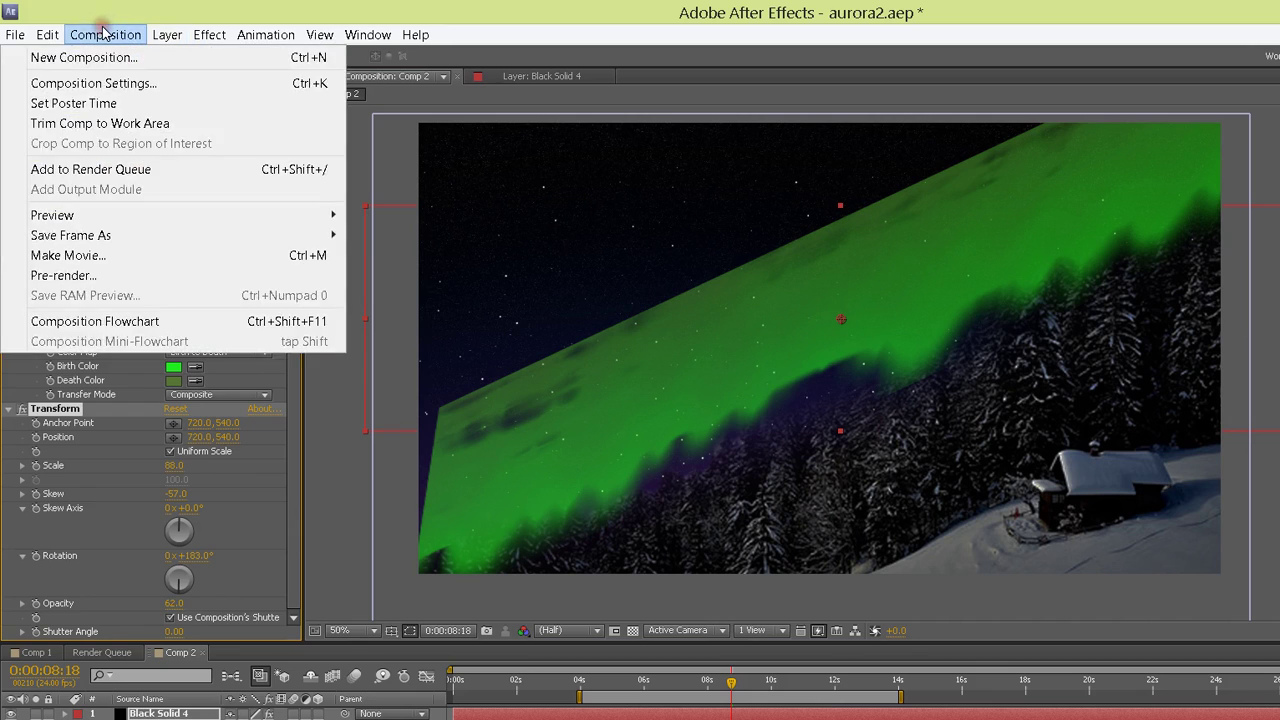
mouse_move(150, 33)
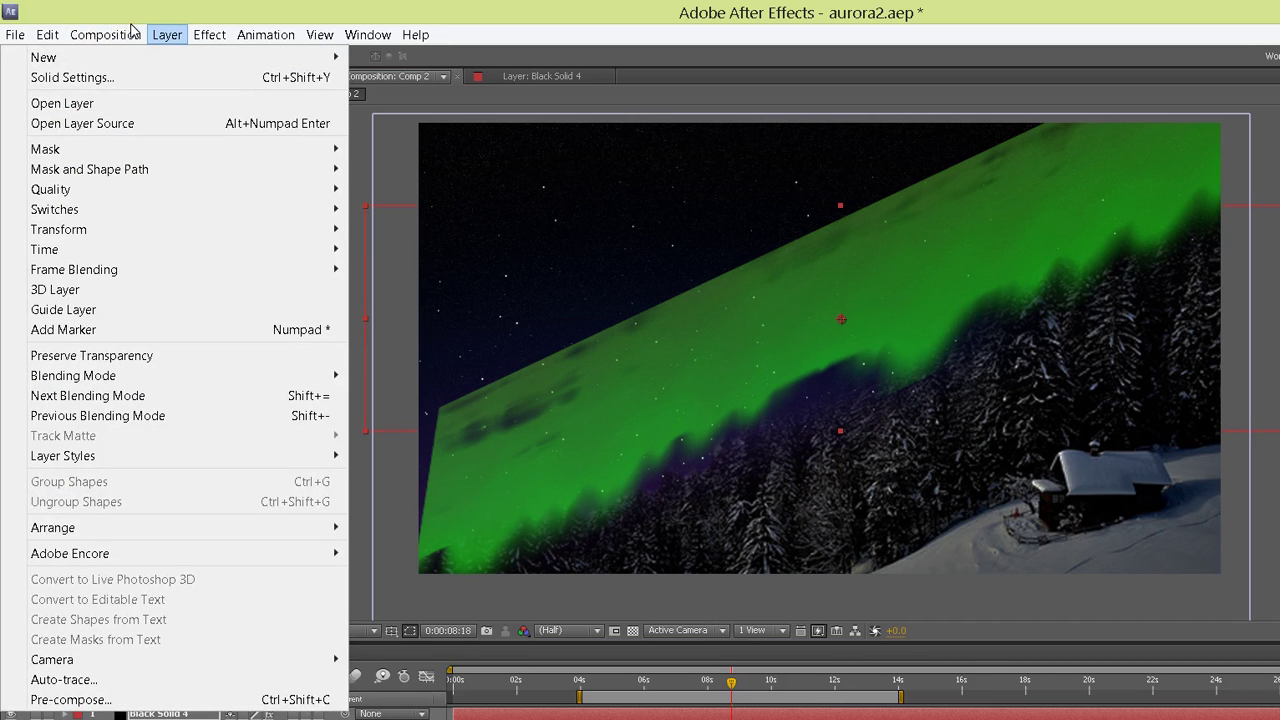
mouse_move(192, 33)
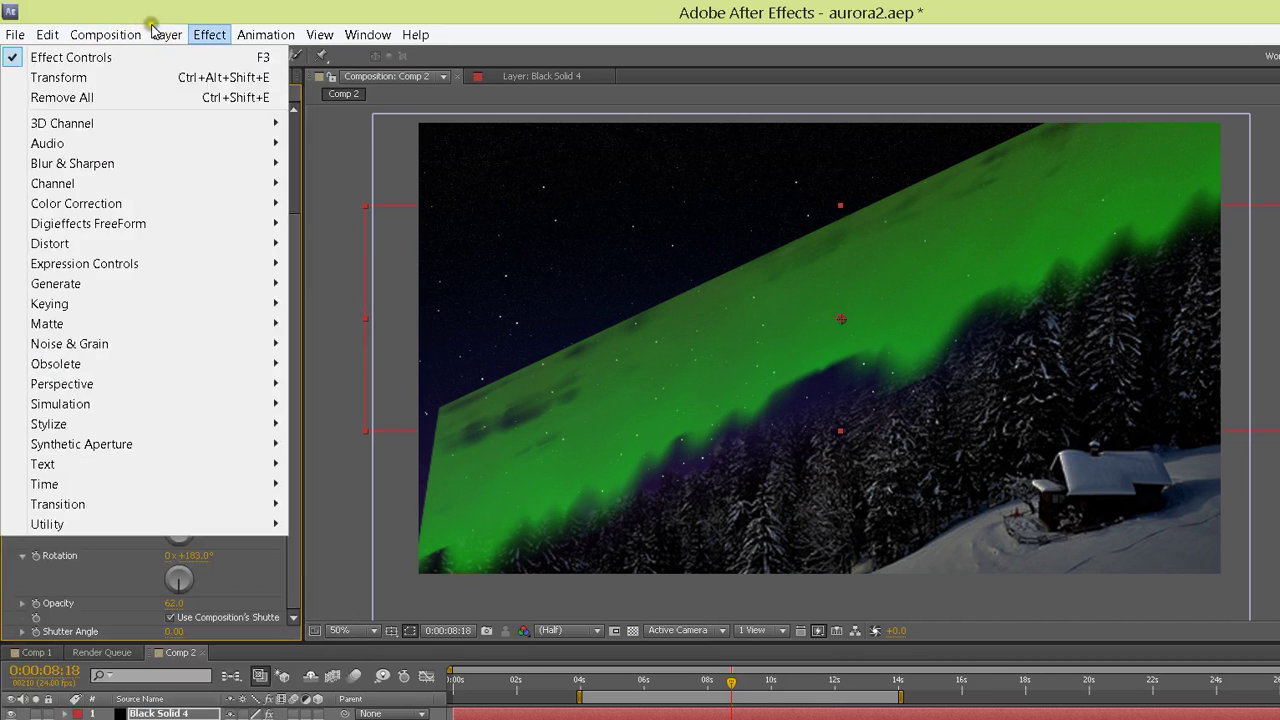
mouse_move(146, 180)
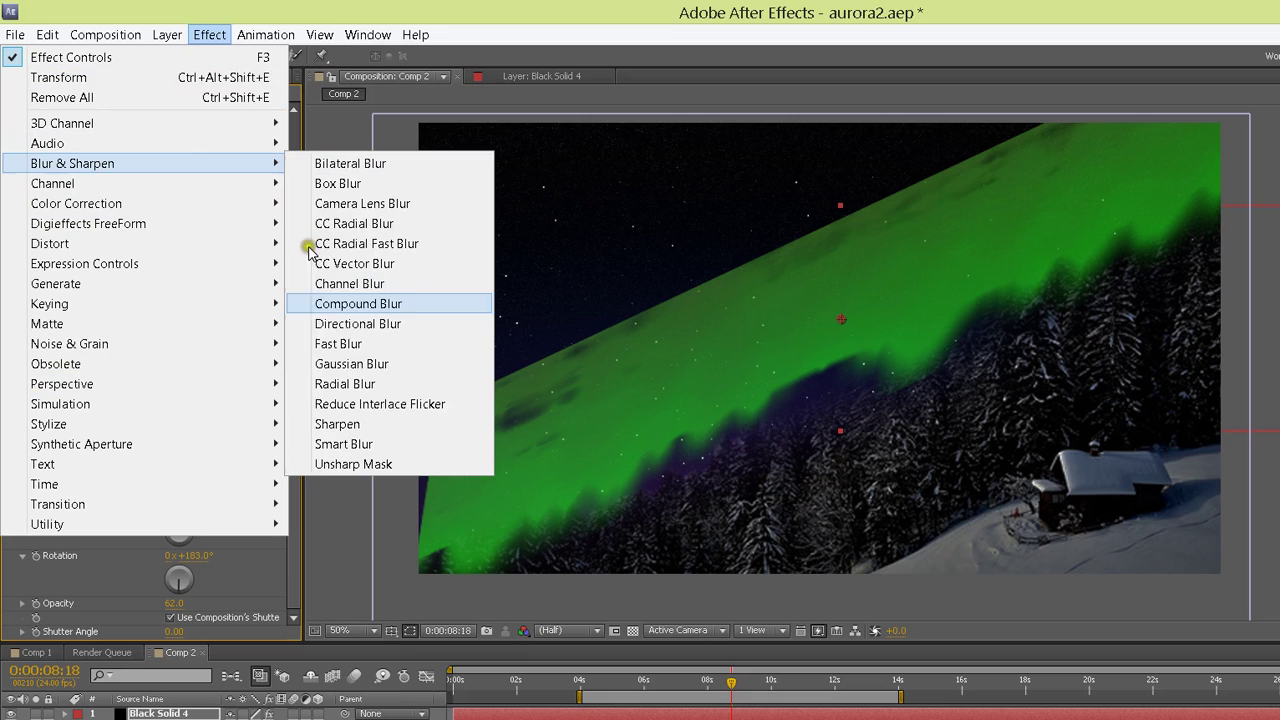
key("Return")
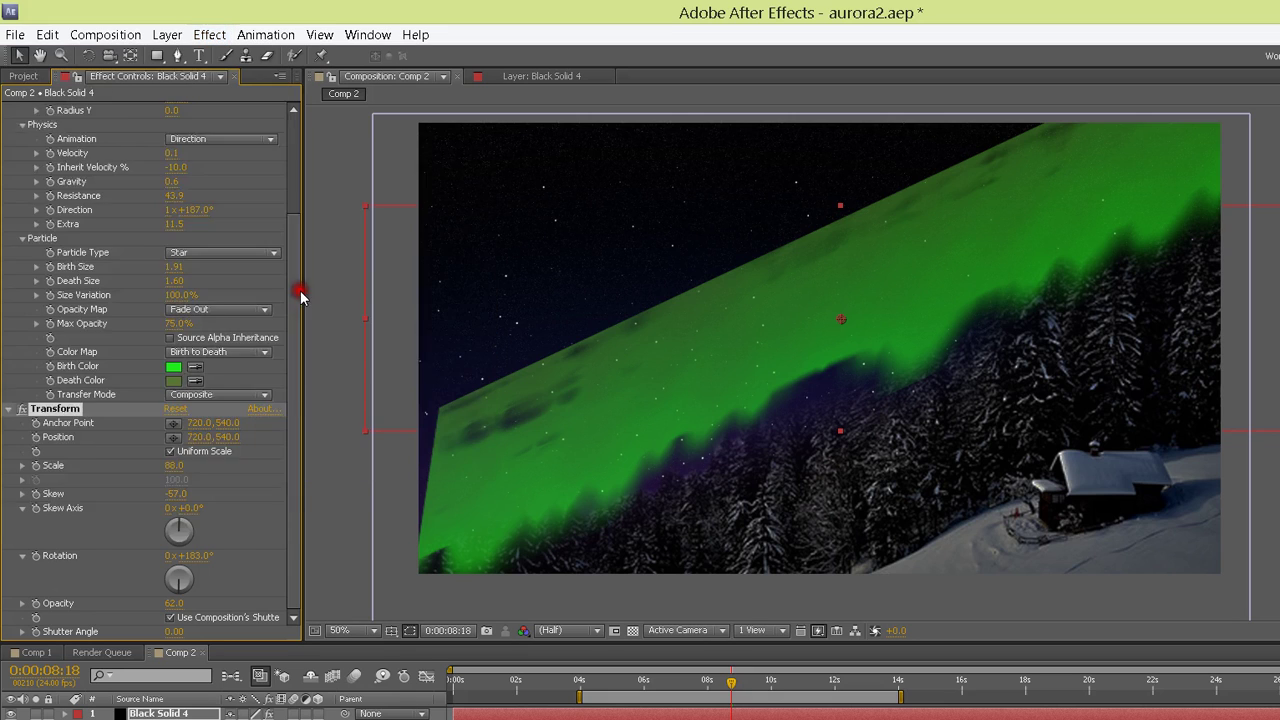
left_click(172, 618)
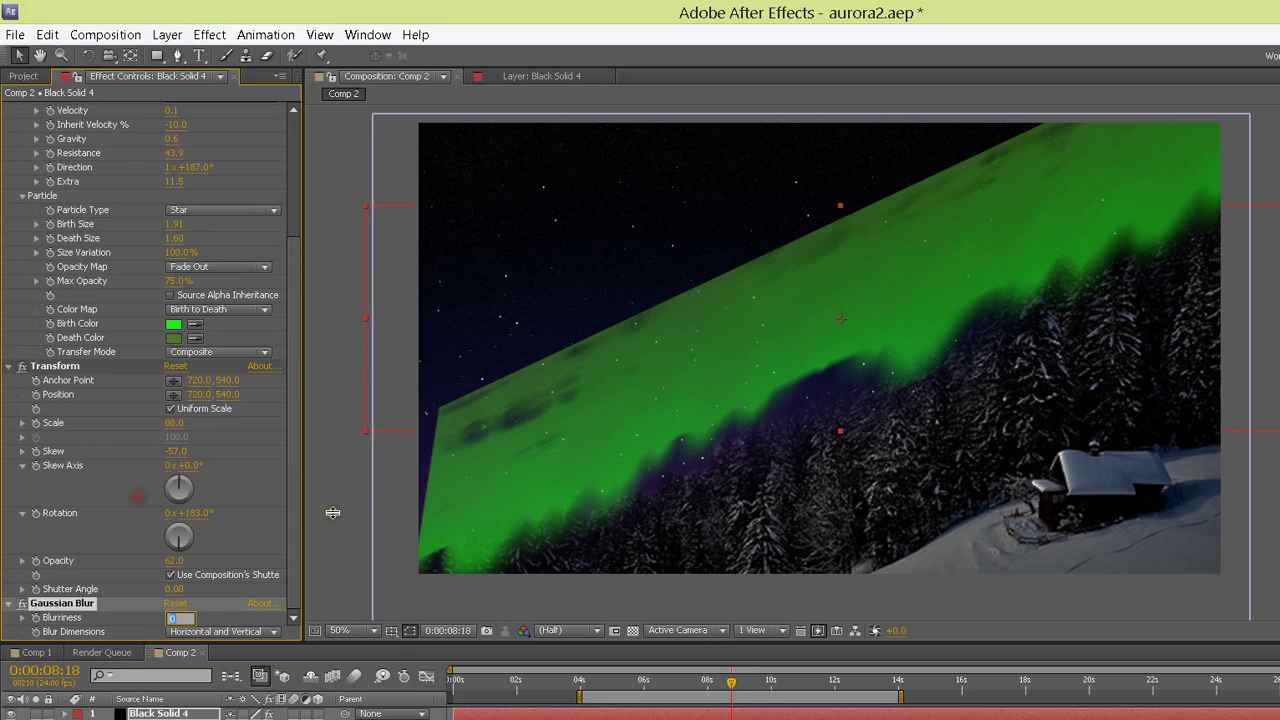
key("Return")
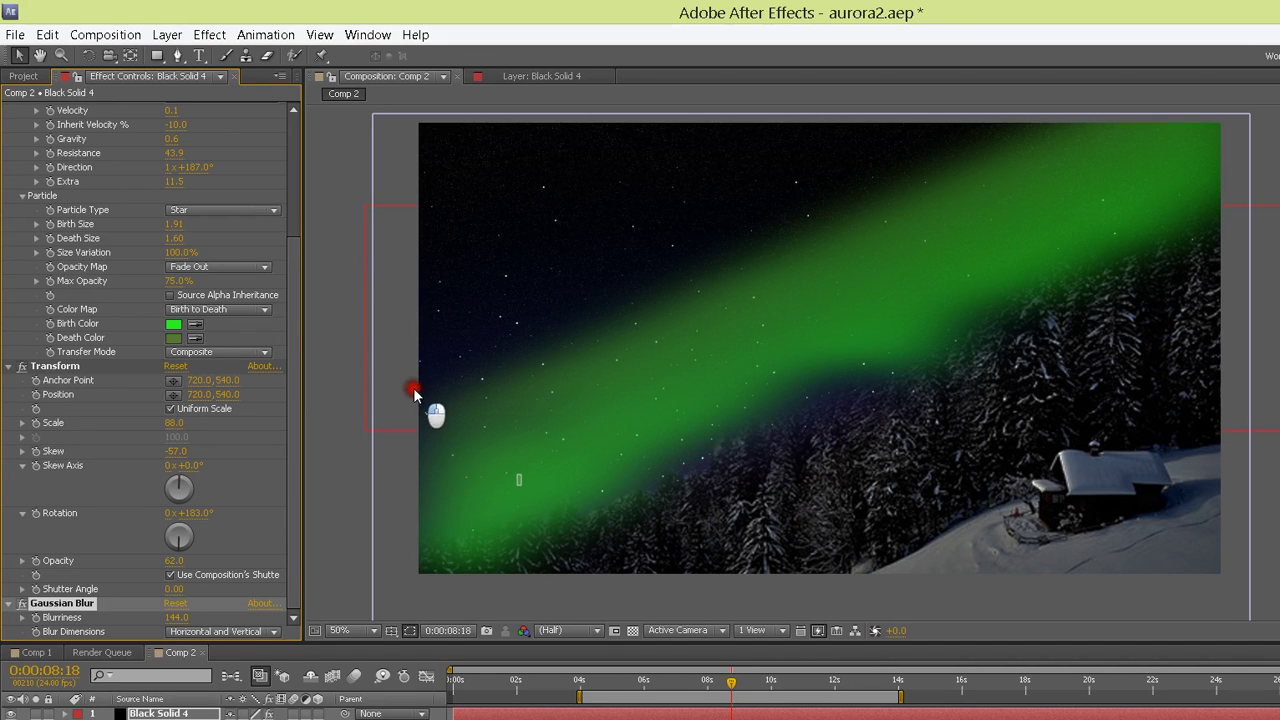
Preview the blurred aurora's motion with the solid deselected and return to 0:00:08:21
left_click(410, 395)
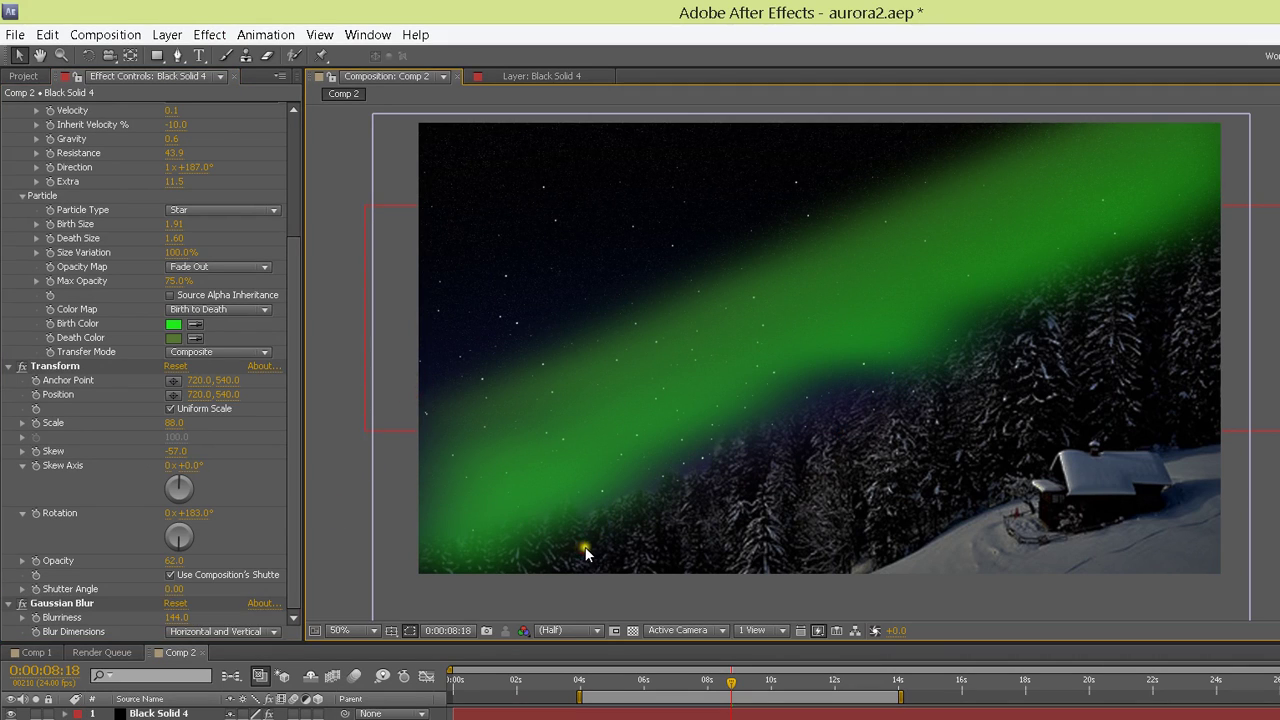
key("space")
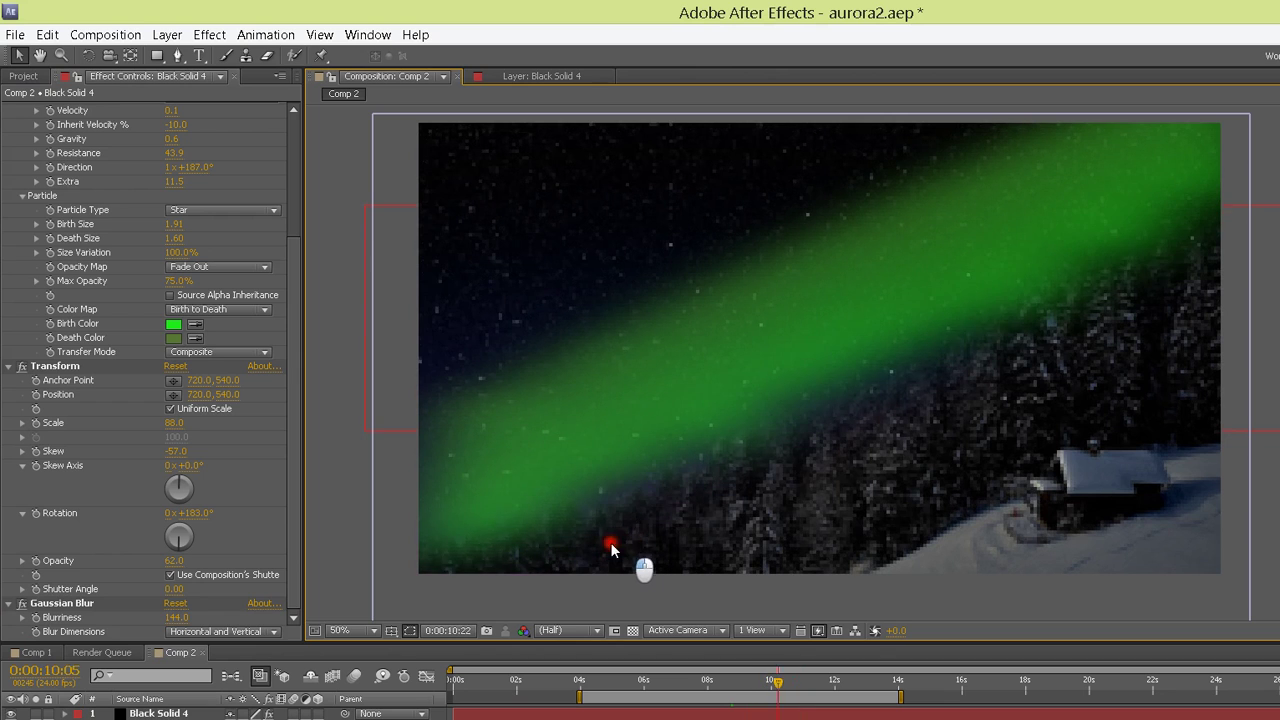
left_click_drag(778, 682, 736, 682)
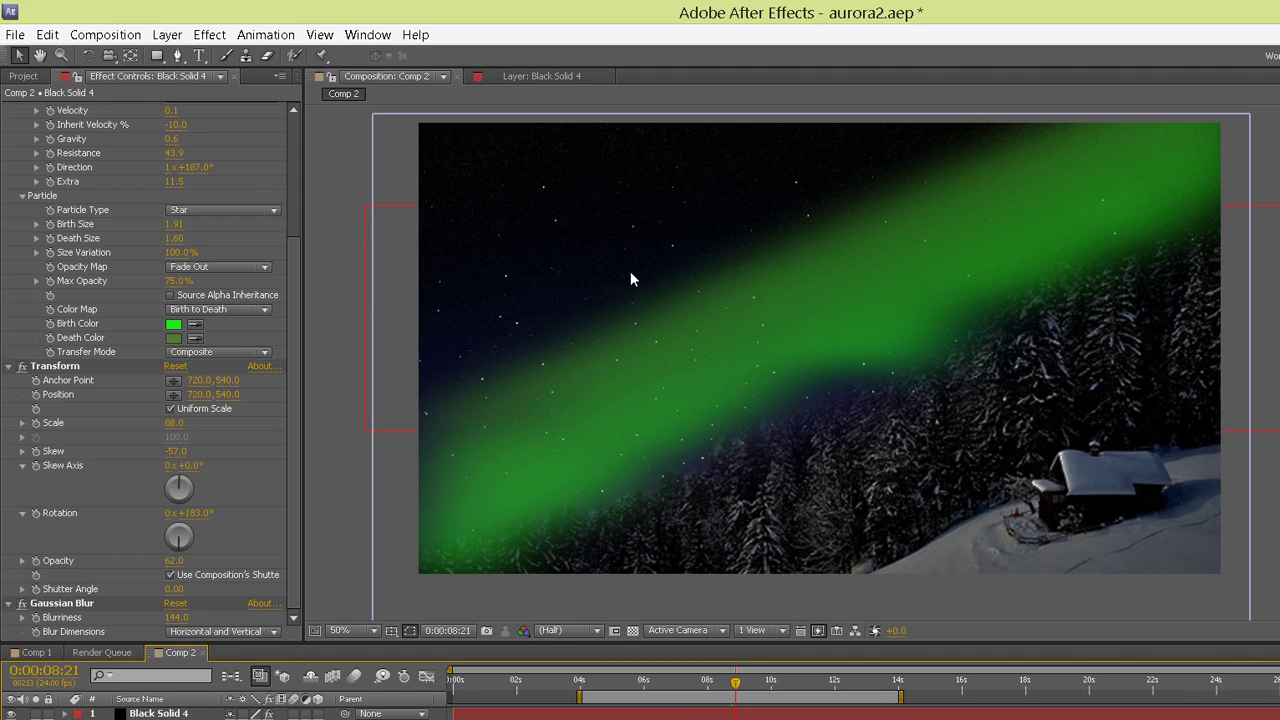
Add a Glow effect to the Black Solid 4 aurora layer
left_click(100, 35)
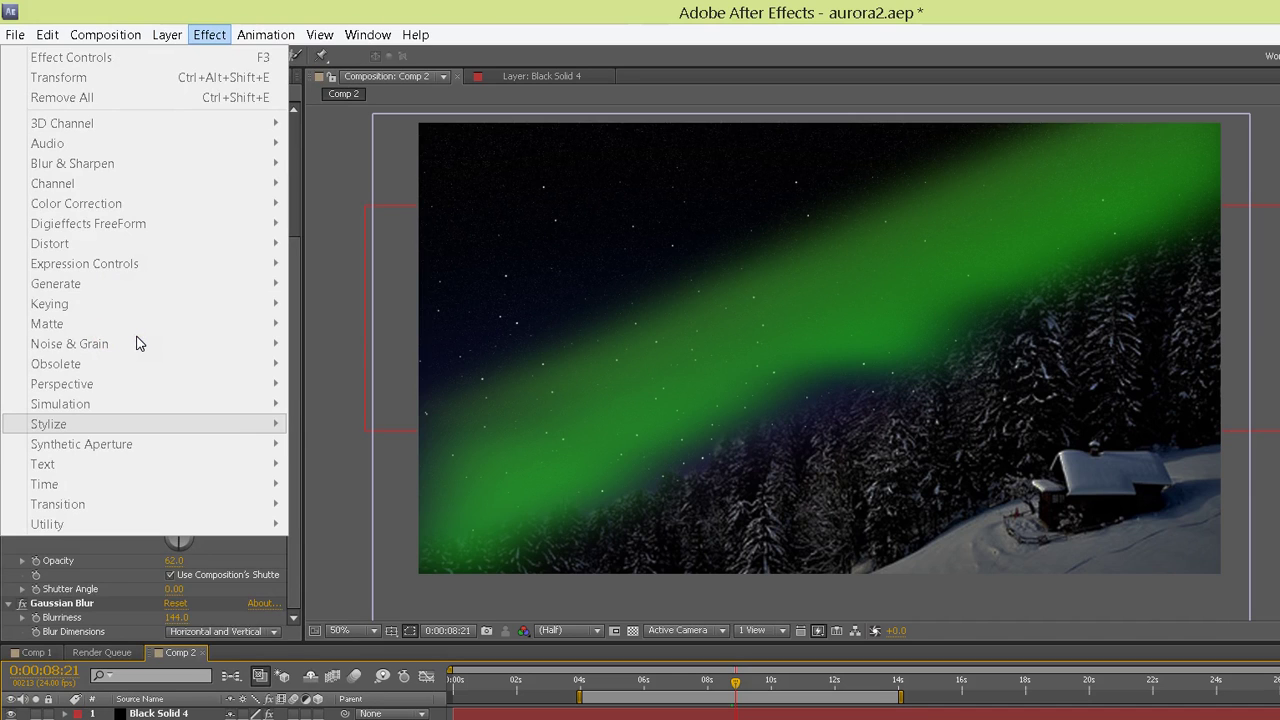
left_click(167, 715)
left_click(208, 35)
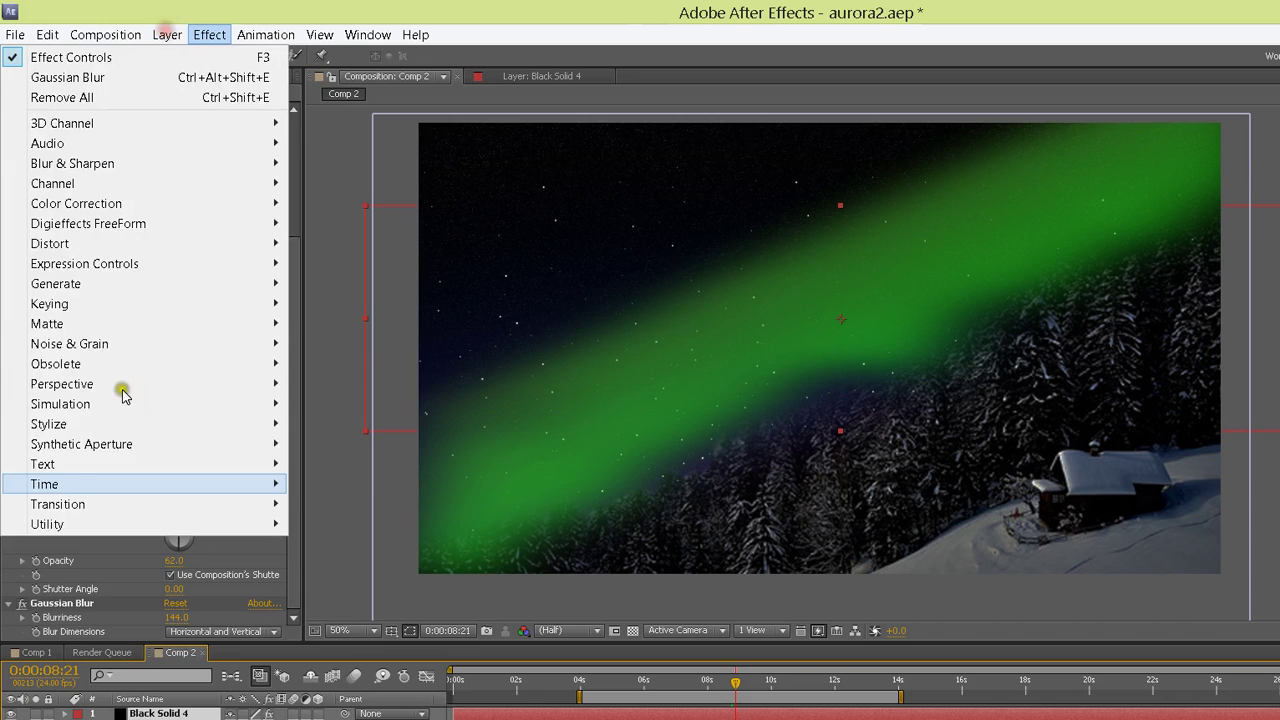
mouse_move(131, 424)
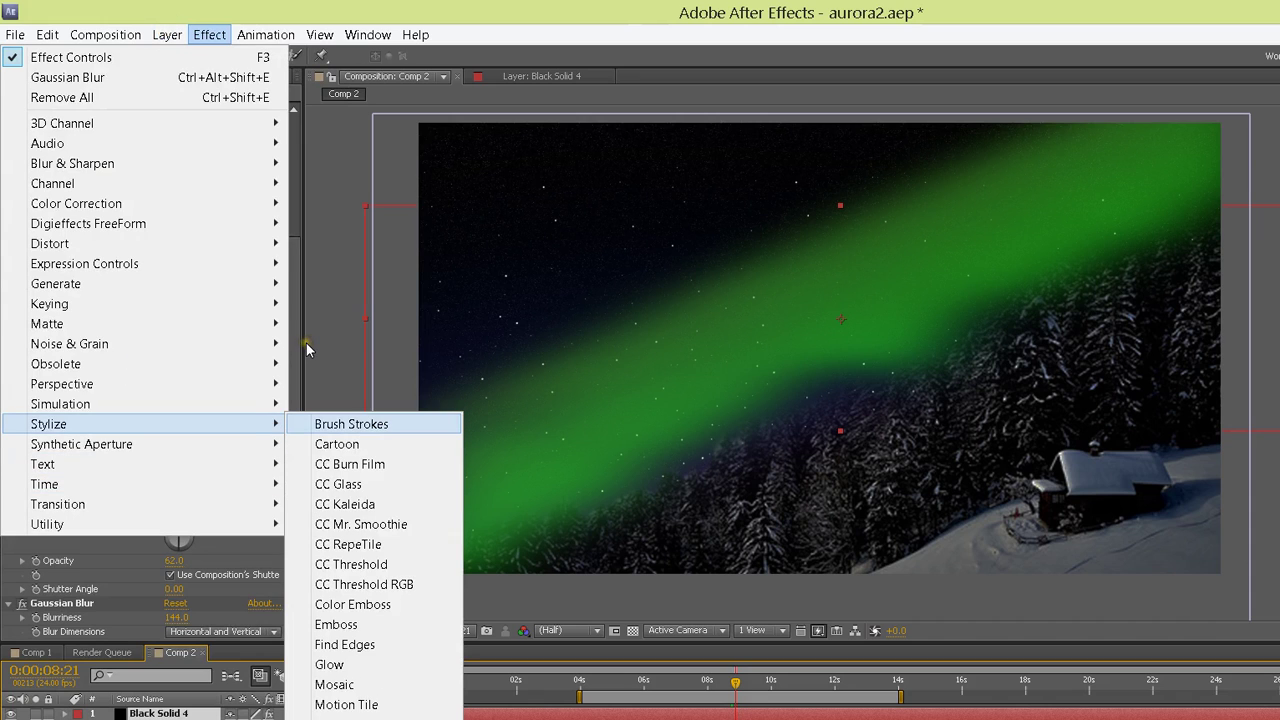
key("Up")
key("Down")
key("Right")
key("Down")
key("Down")
key("Down")
key("Down")
key("Down")
key("Down")
key("Down")
key("Down")
key("Down")
key("Down")
key("Down")
key("Down")
key("Down")
key("Up")
key("Return")
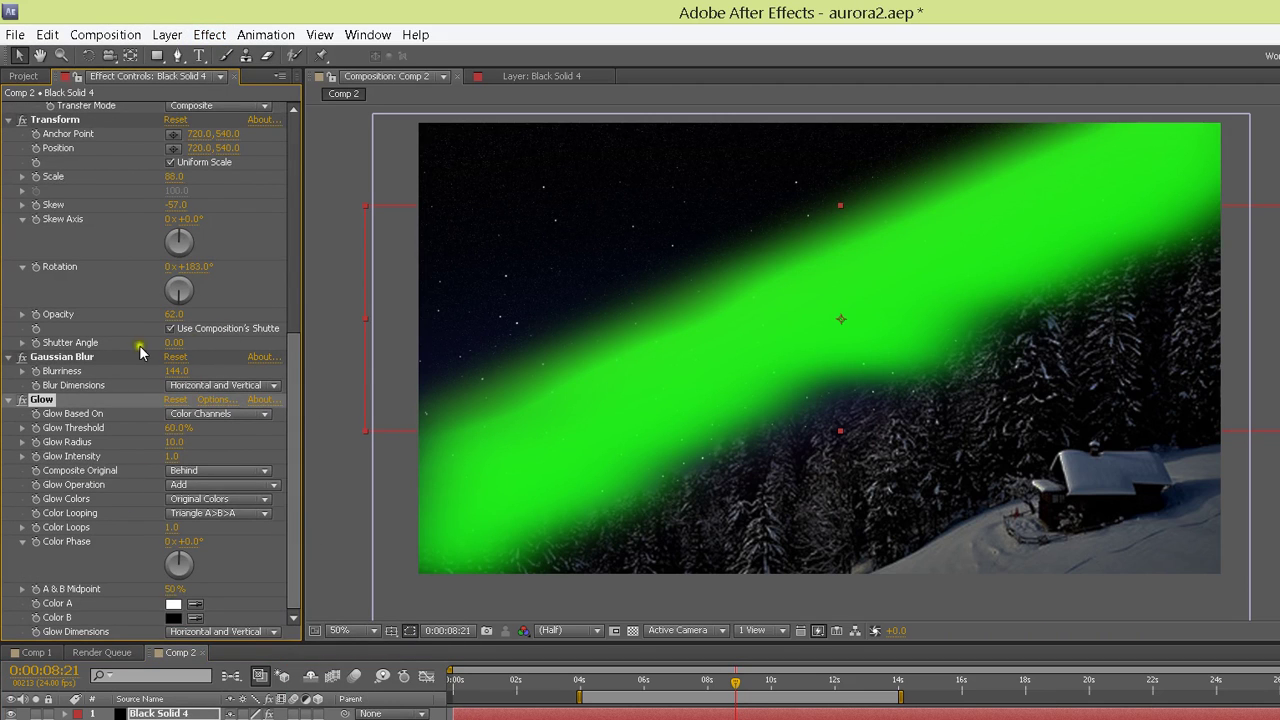
Set the Glow Threshold to 83.1%, Glow Radius to 449 and Glow Intensity to 1.7
left_click_drag(174, 429, 204, 430)
mouse_move(163, 344)
left_mouse_down()
mouse_move(192, 344)
mouse_move(128, 354)
mouse_move(374, 308)
left_mouse_up()
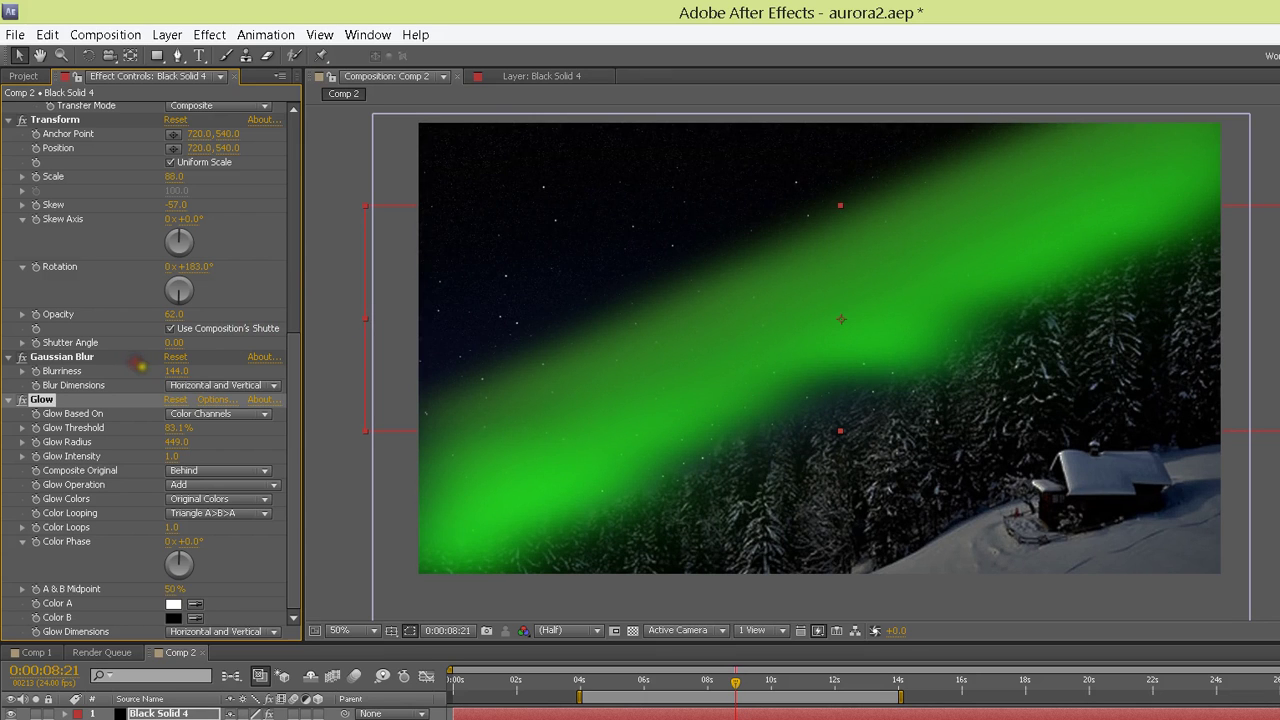
mouse_move(141, 366)
left_mouse_down()
mouse_move(220, 341)
mouse_move(168, 349)
left_mouse_up()
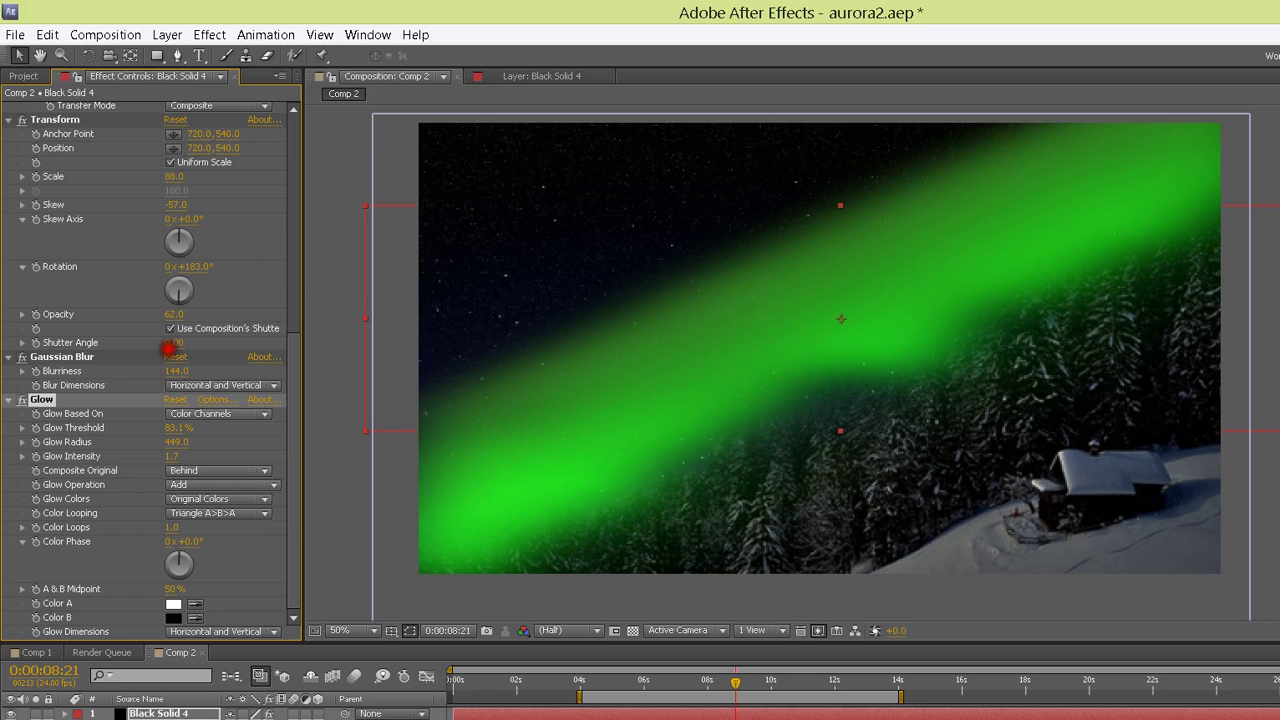
Composite the original On Top in the Glow effect and set its Color Phase to 20°
left_click(218, 470)
left_click(190, 489)
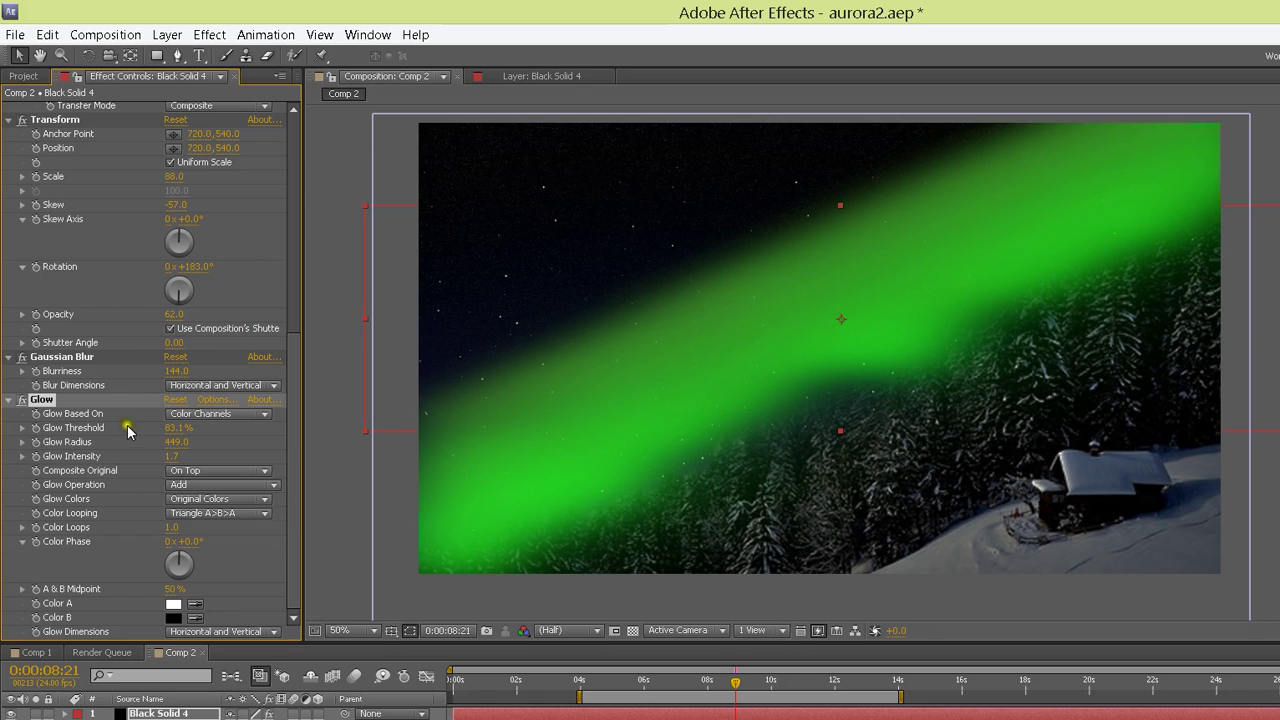
left_click_drag(177, 563, 187, 562)
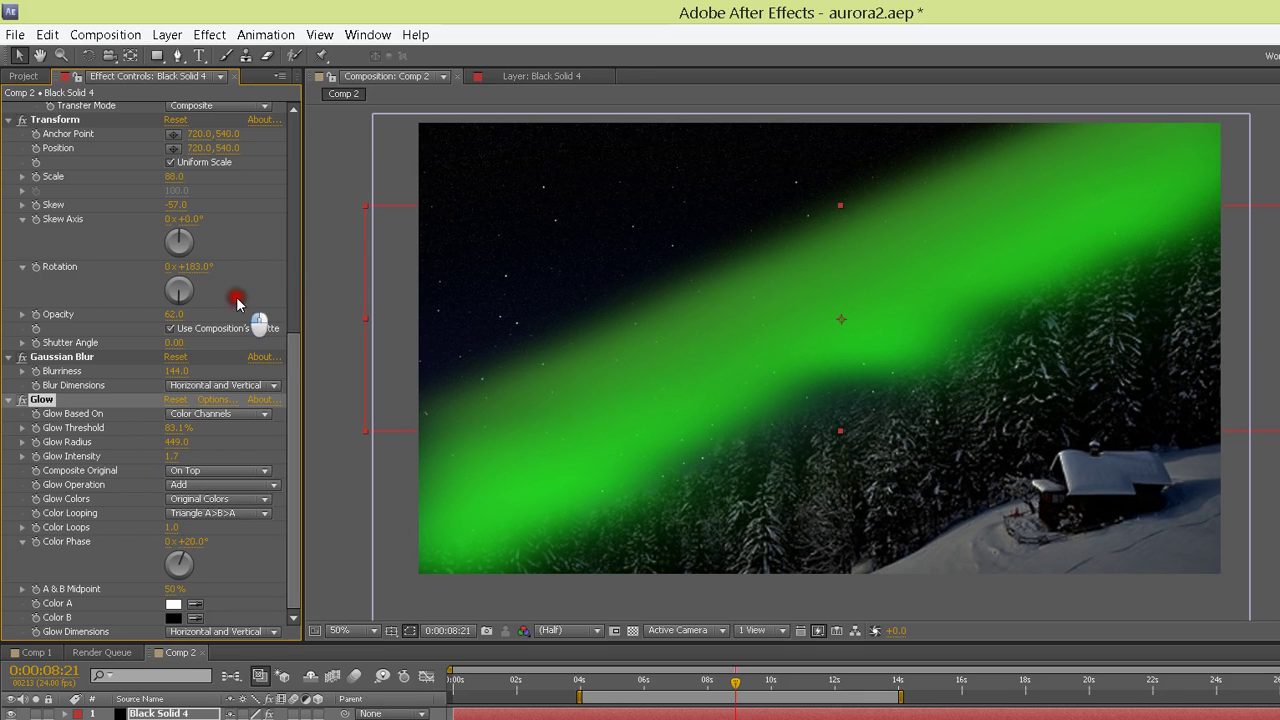
left_click(276, 455)
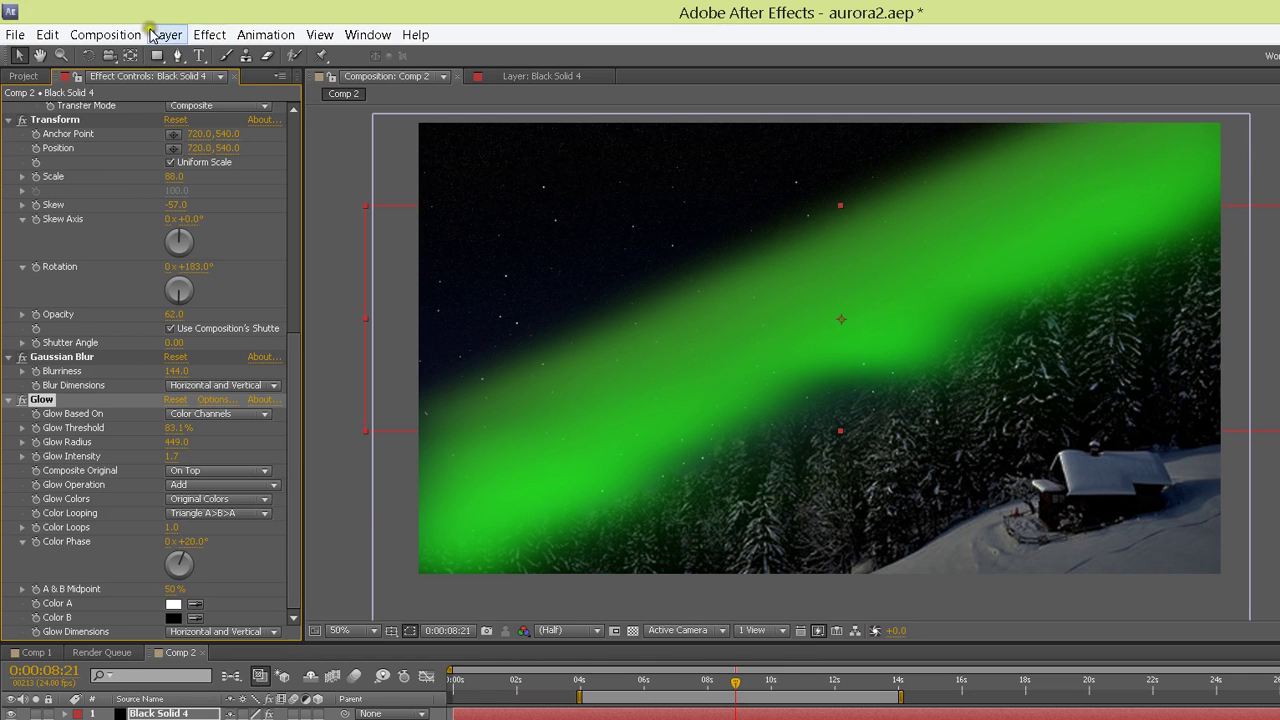
Add the DE_FreeFormAE effect to the aurora solid and set its grid to 4 rows and 4 columns
left_click(209, 34)
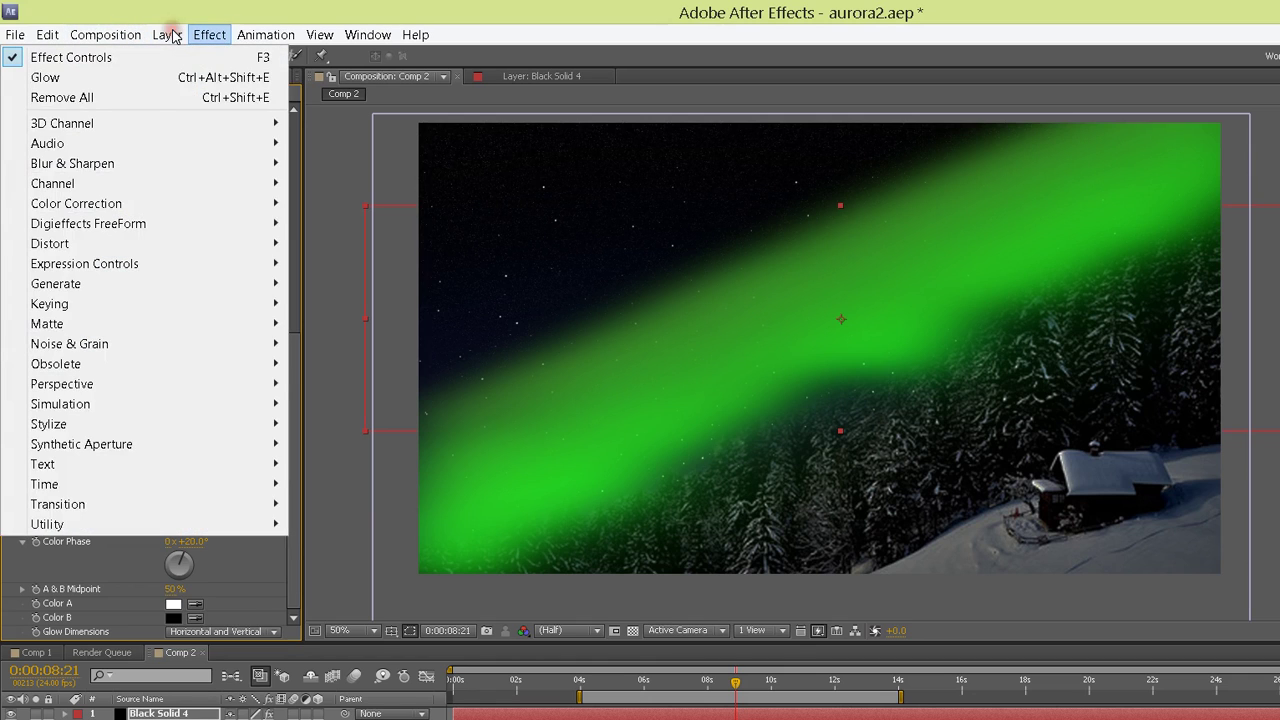
mouse_move(117, 363)
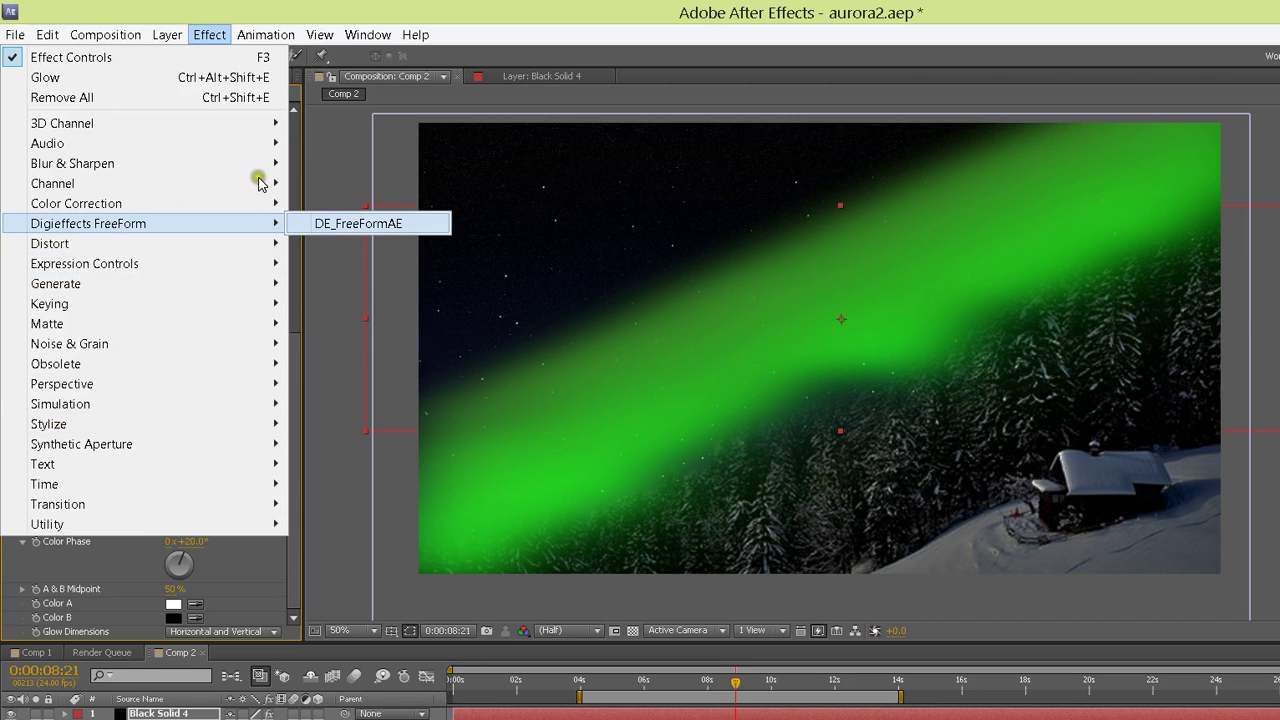
left_click(358, 224)
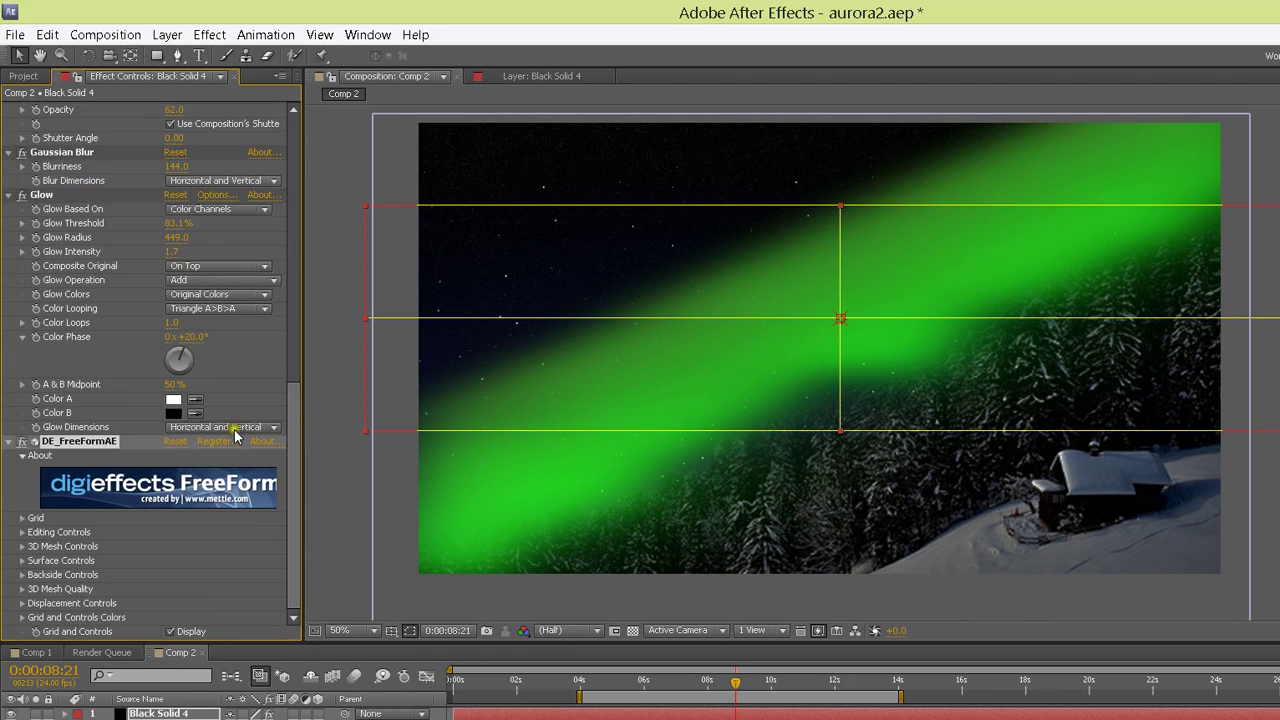
left_click(22, 518)
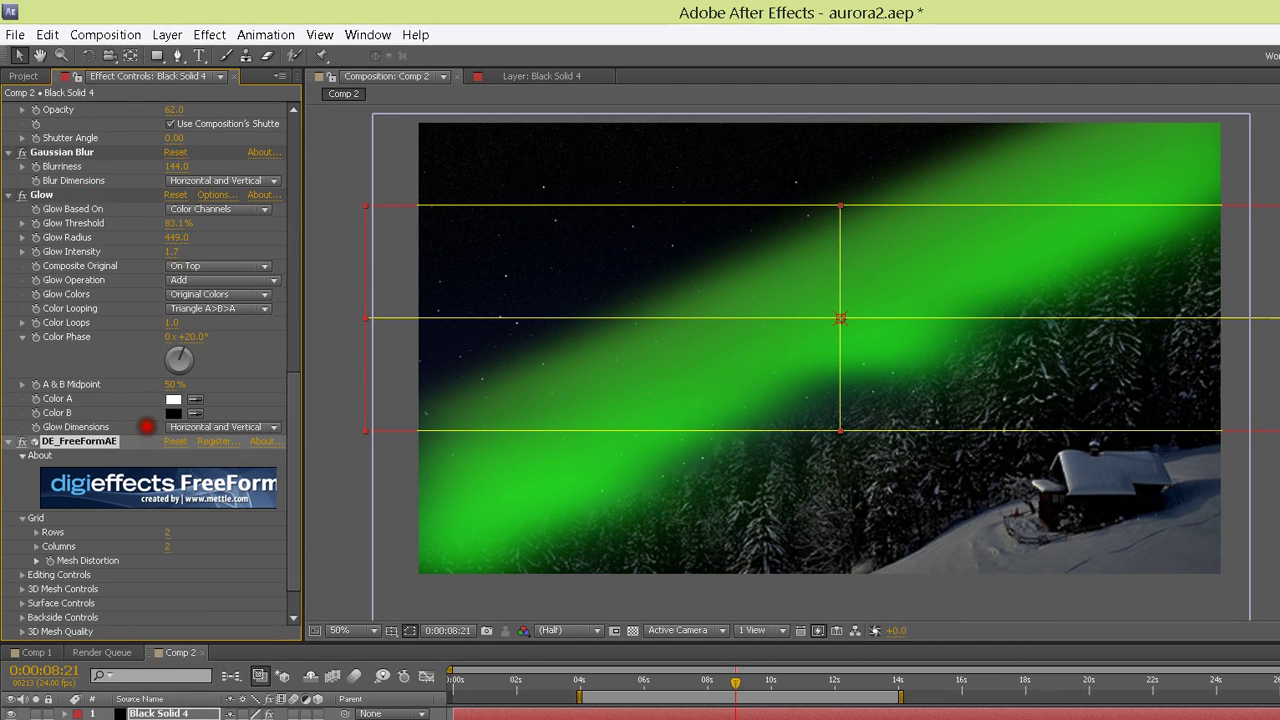
left_click_drag(167, 532, 169, 533)
left_click_drag(168, 547, 190, 546)
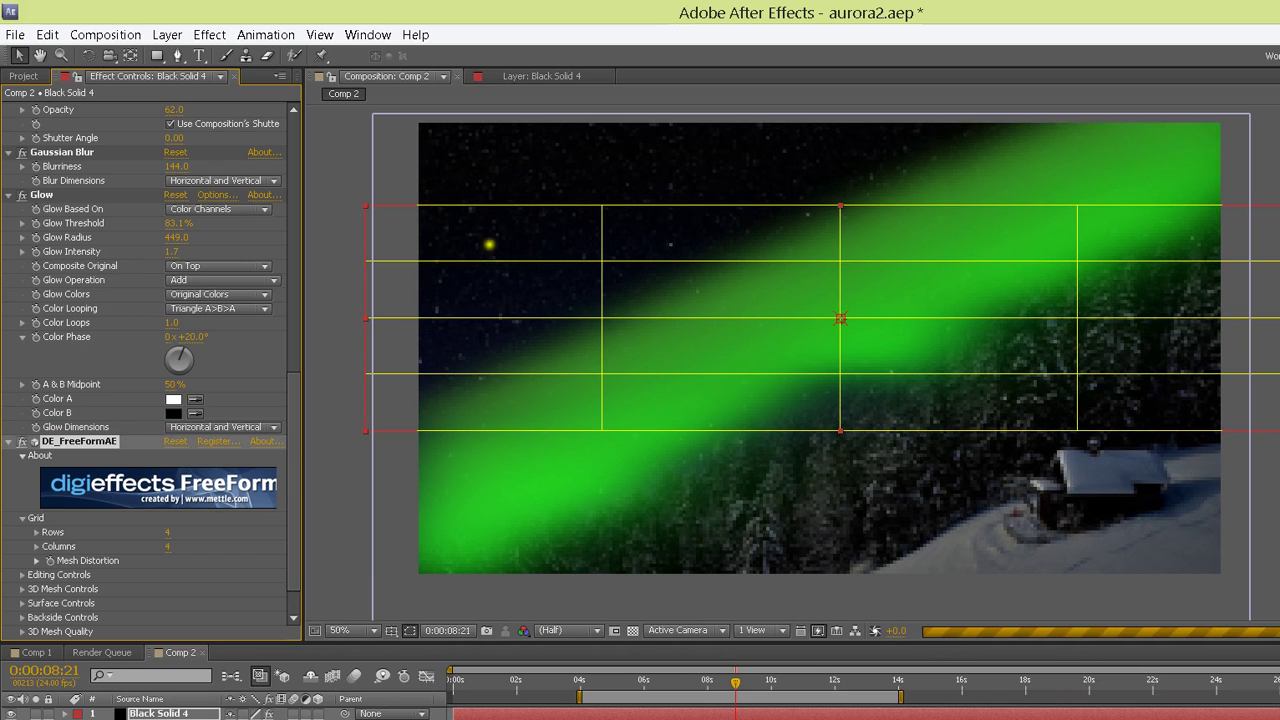
Pull the mesh point left of the grid's center downward to bend the aurora's lower-left part
left_click_drag(481, 254, 493, 285)
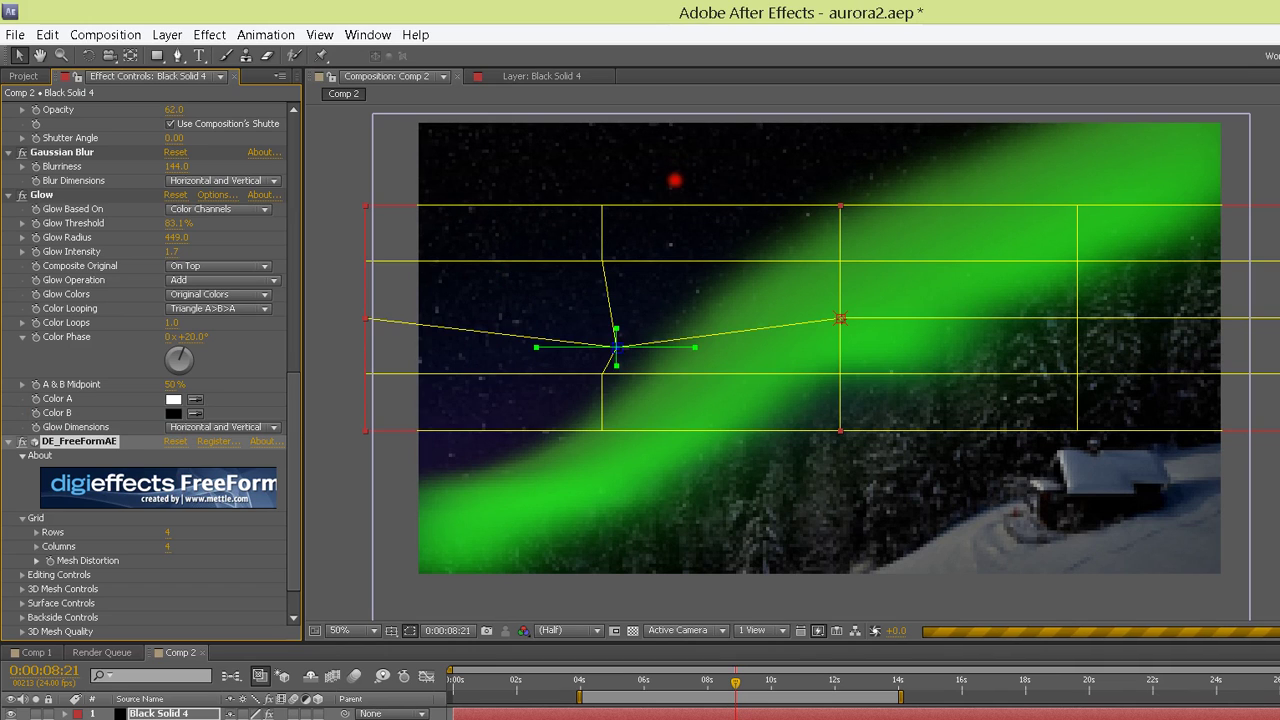
left_click_drag(672, 208, 710, 205)
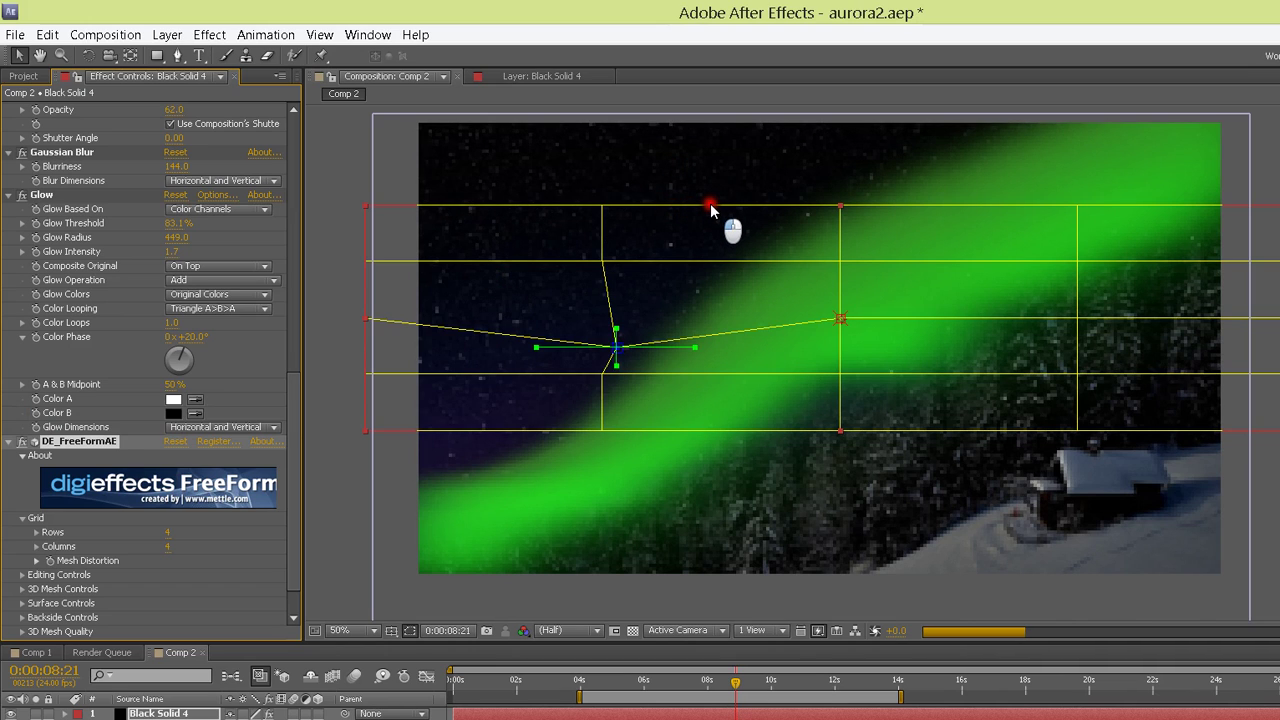
double_click(712, 208)
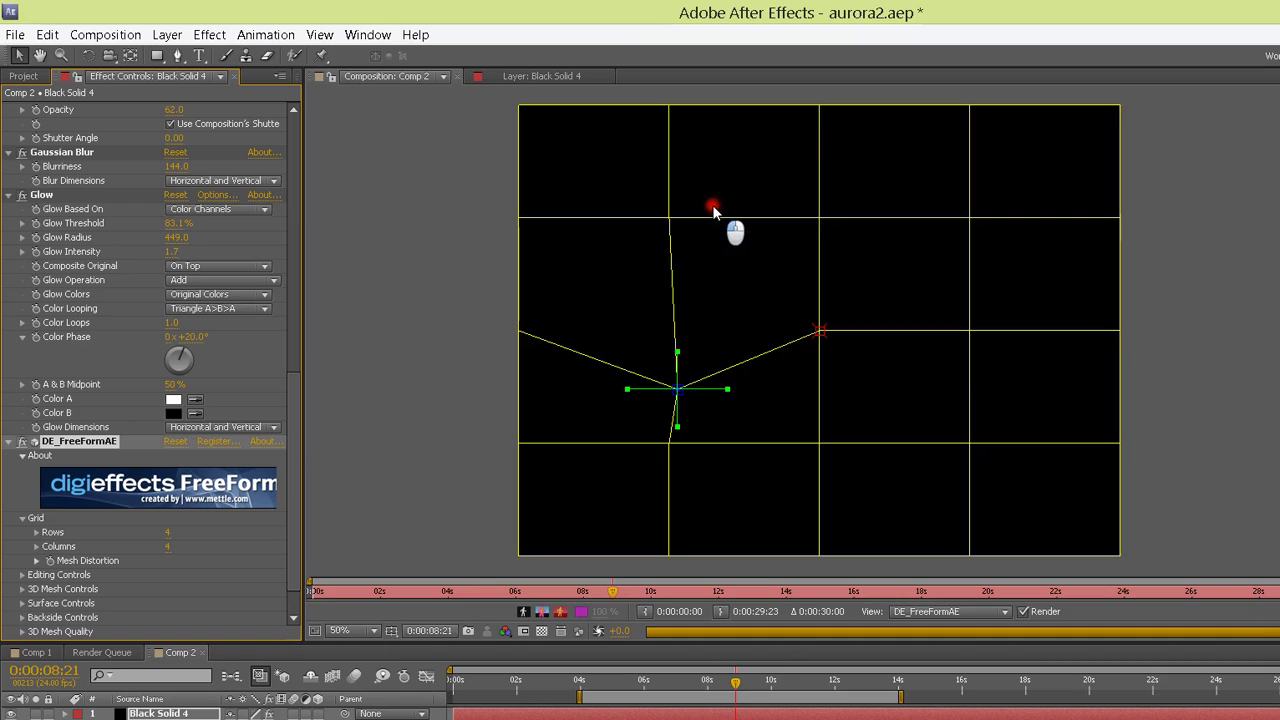
left_click(333, 71)
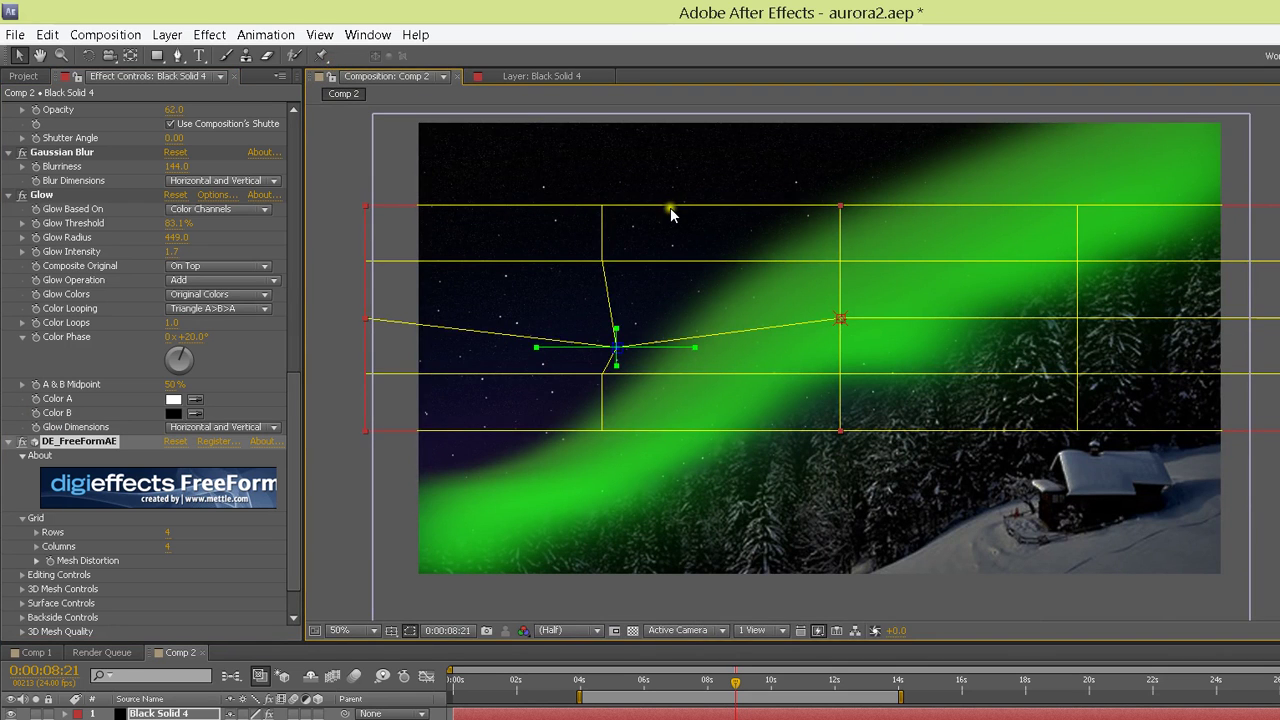
Pull the mesh point just above the grid's center to the right to curve the aurora's middle
left_click_drag(670, 208, 750, 209)
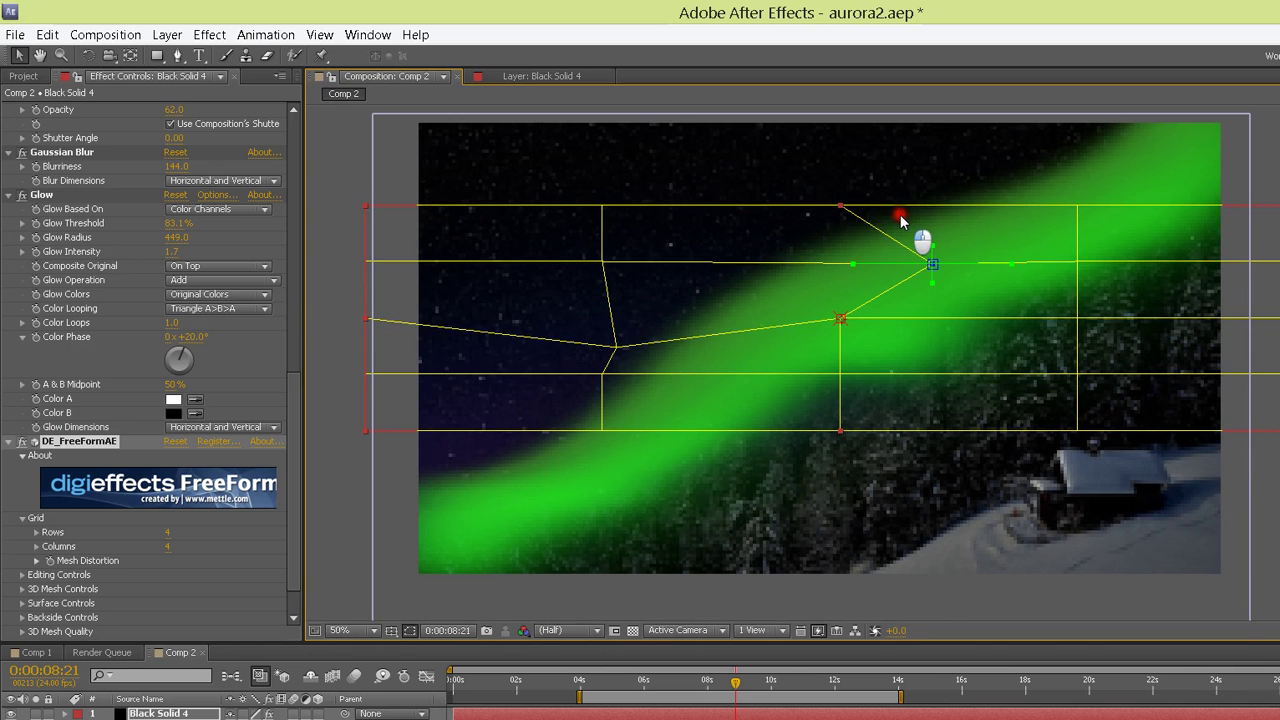
left_click_drag(900, 216, 862, 210)
double_click(861, 209)
left_click(376, 76)
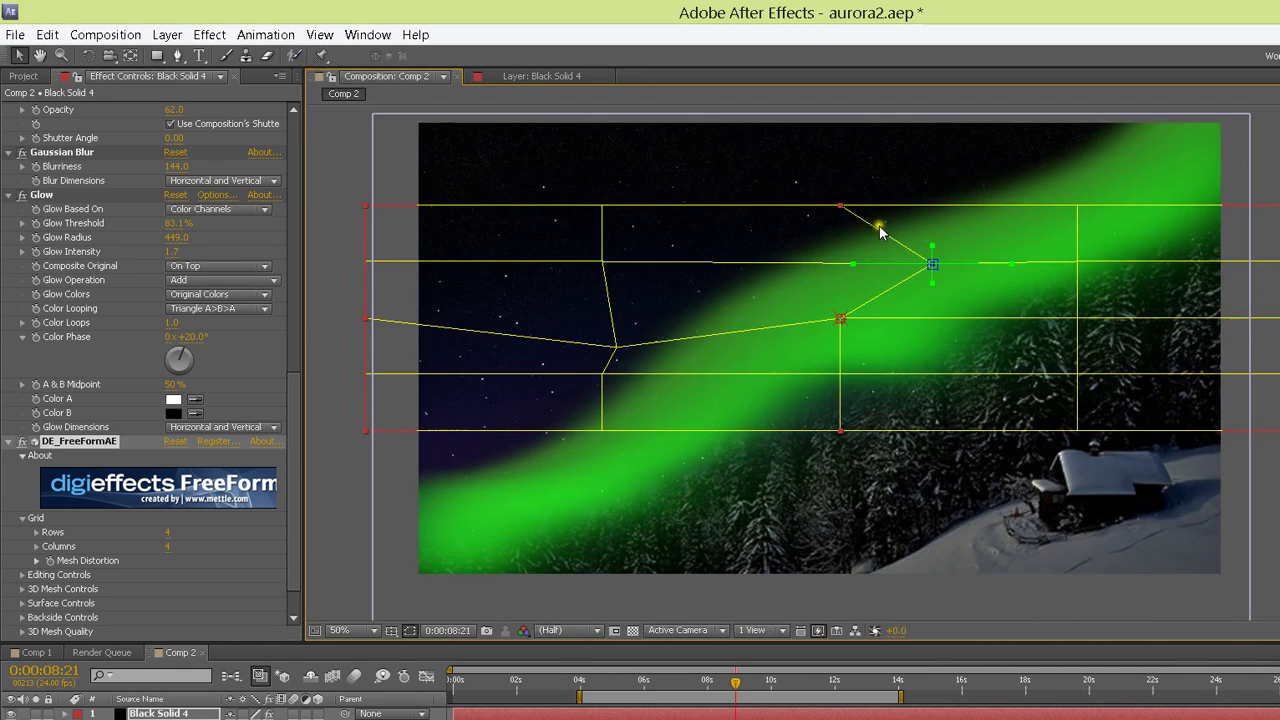
Pull the two upper mesh points right of the grid's center downward to flatten the aurora's right end
mouse_move(862, 209)
left_mouse_down()
mouse_move(910, 219)
mouse_move(884, 224)
left_mouse_up()
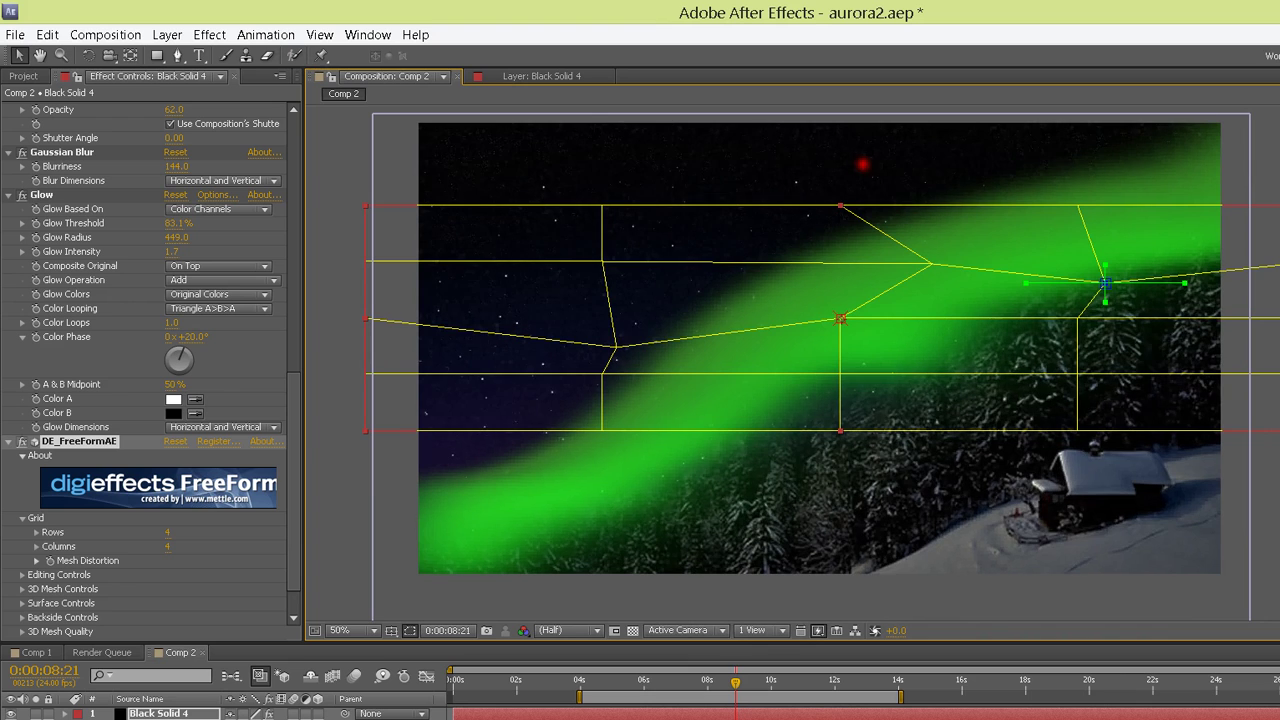
left_click_drag(878, 176, 917, 205)
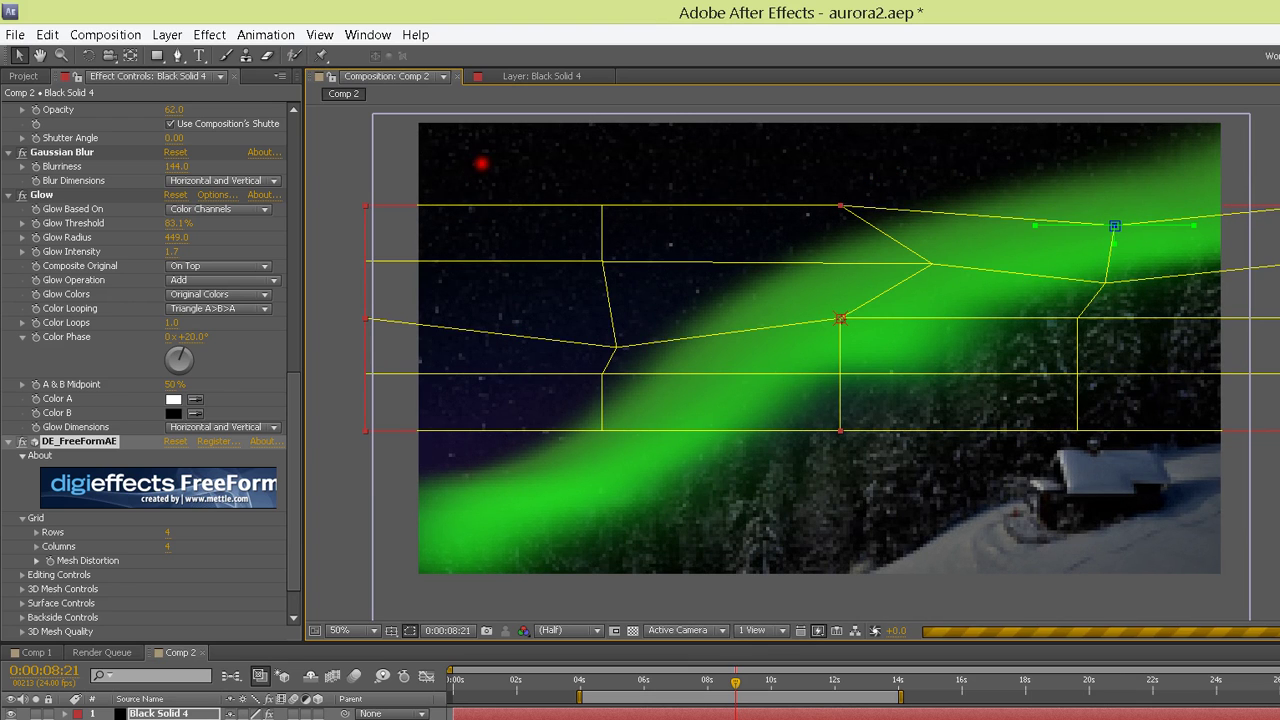
double_click(559, 185)
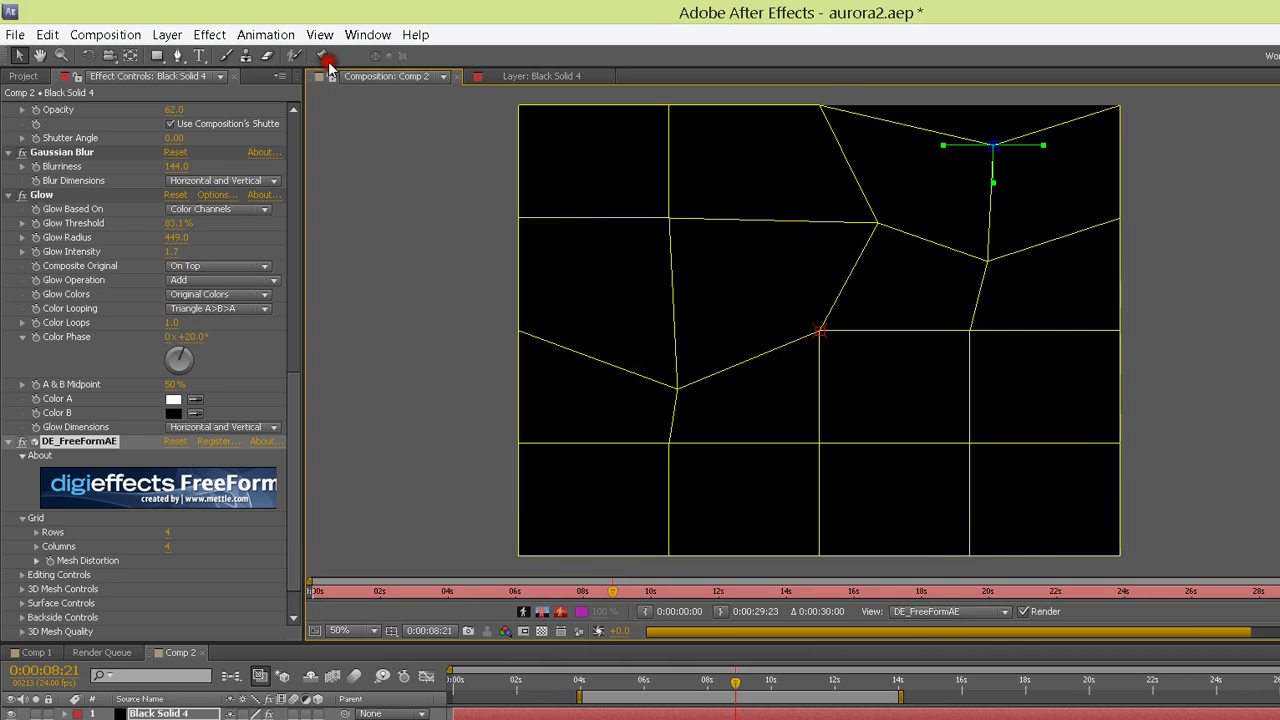
left_click(412, 76)
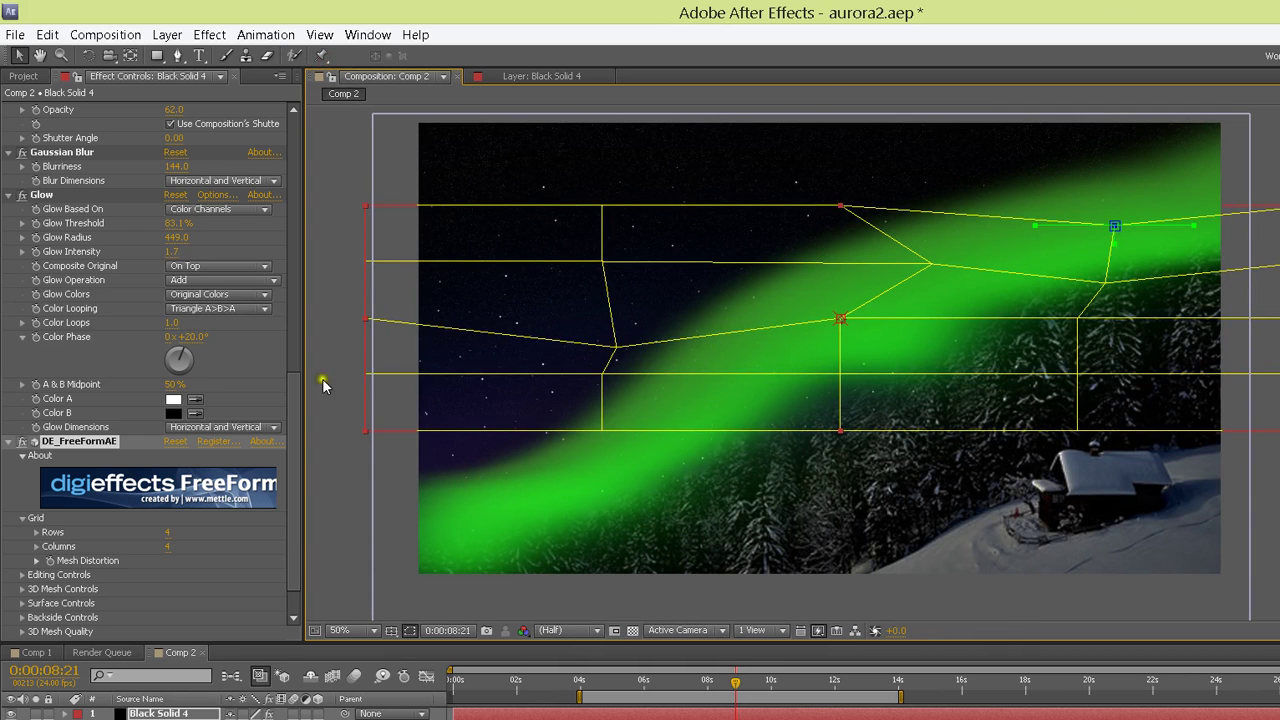
Lower the layer opacity of the warped aurora solid so the green band dims against the starry sky
left_click(278, 414)
left_click(563, 329)
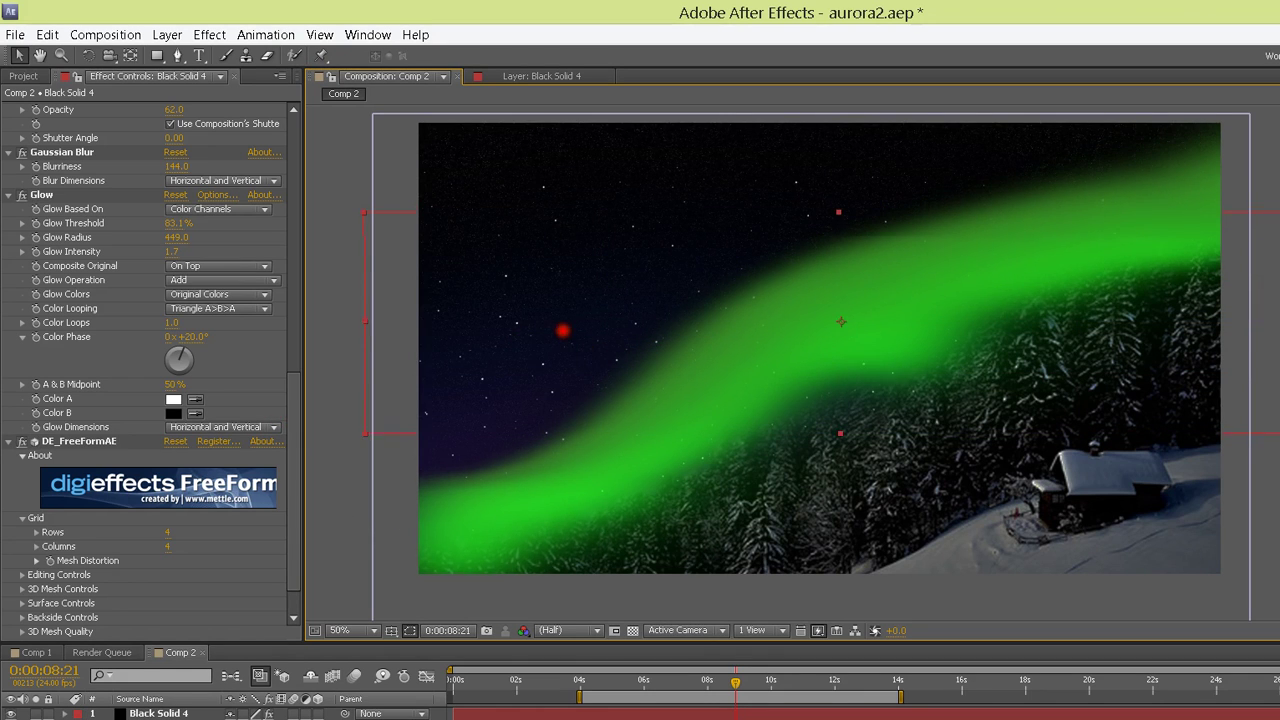
left_click(269, 544)
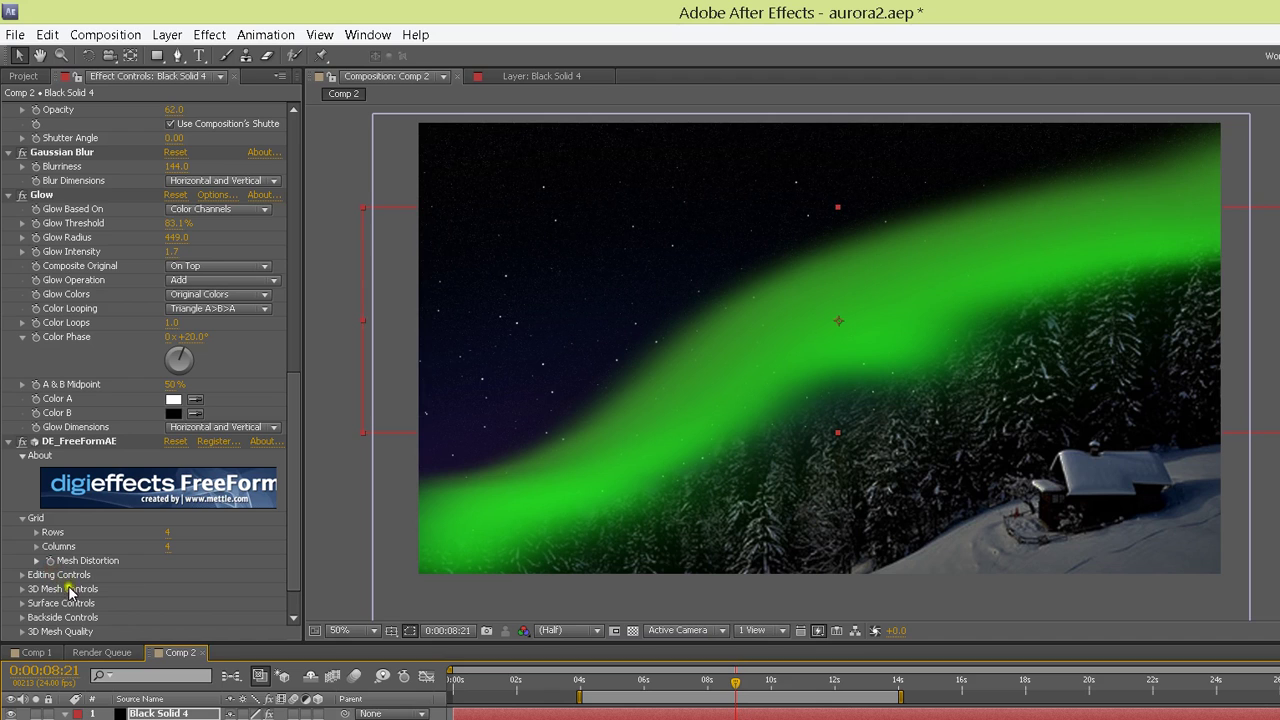
left_click(62, 590)
left_click(63, 593)
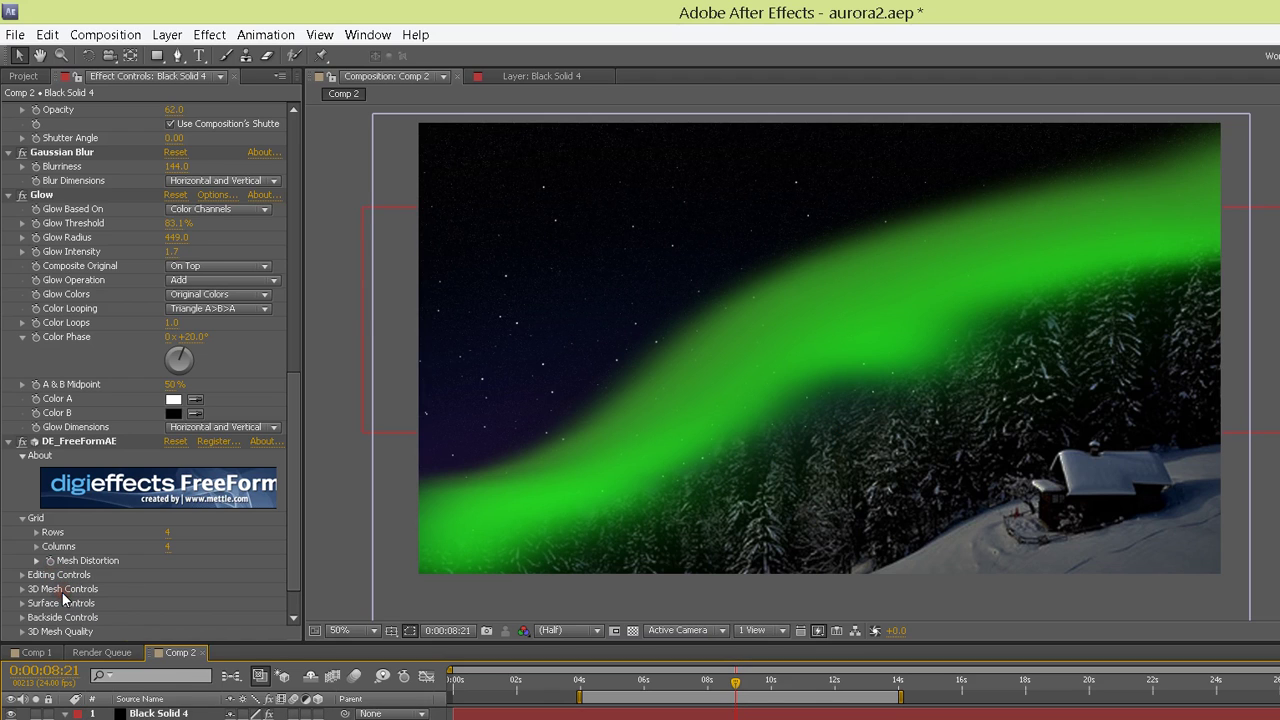
left_click_drag(180, 653, 162, 653)
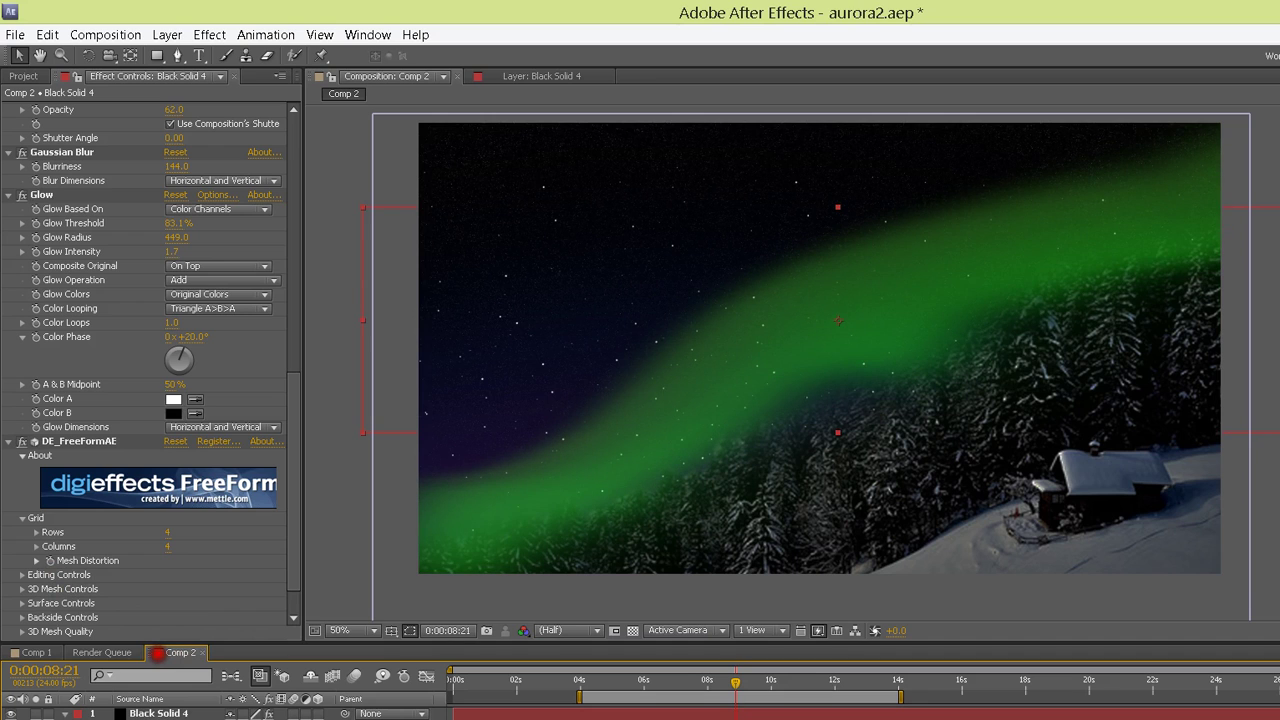
Nudge the aurora solid slightly downward and move the current time to 0:00:08:00
left_click_drag(613, 280, 612, 284)
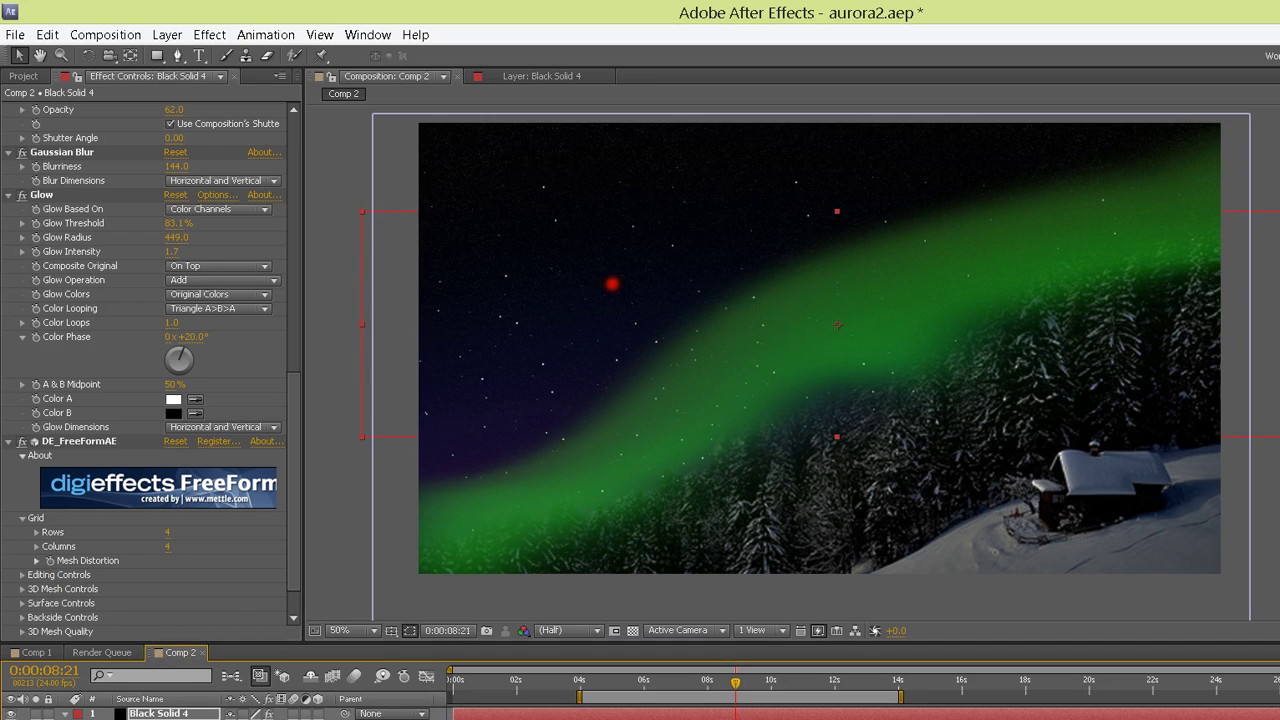
left_click(540, 486)
mouse_move(587, 546)
left_mouse_down()
mouse_move(660, 540)
mouse_move(564, 552)
left_mouse_up()
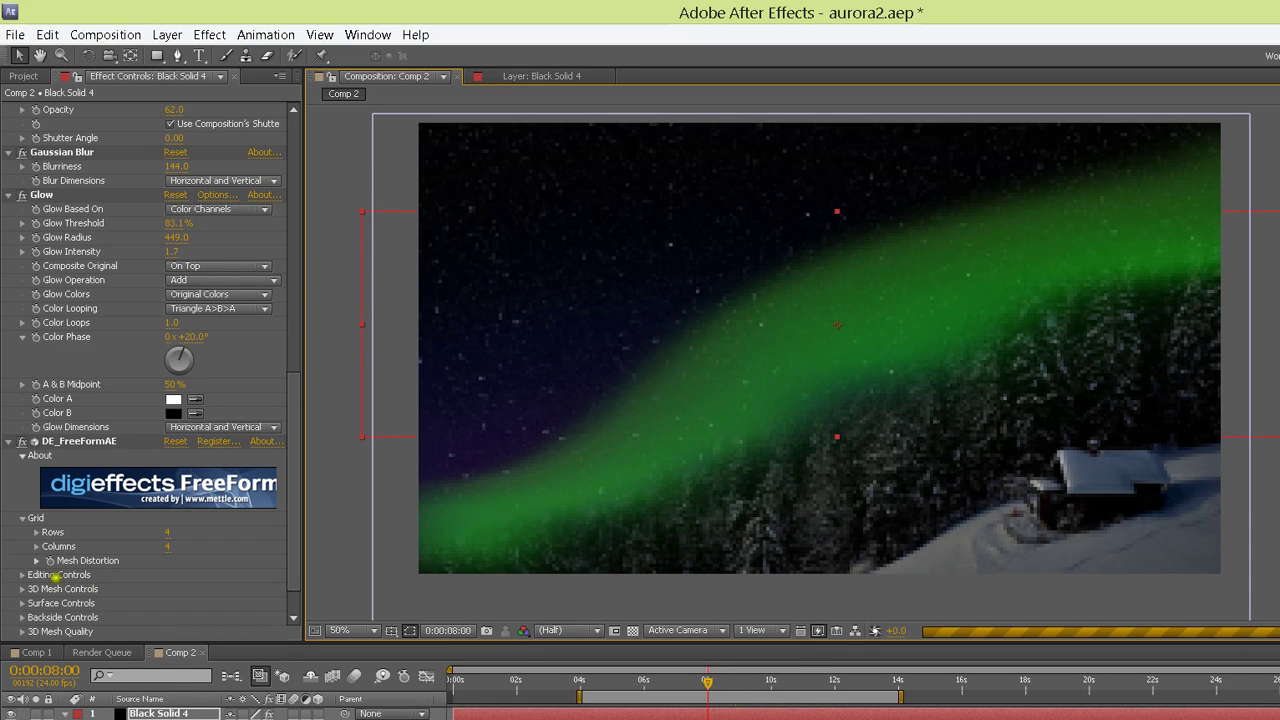
Make the aurora solid a 3D layer and tilt it back around its X axis
left_click(54, 576)
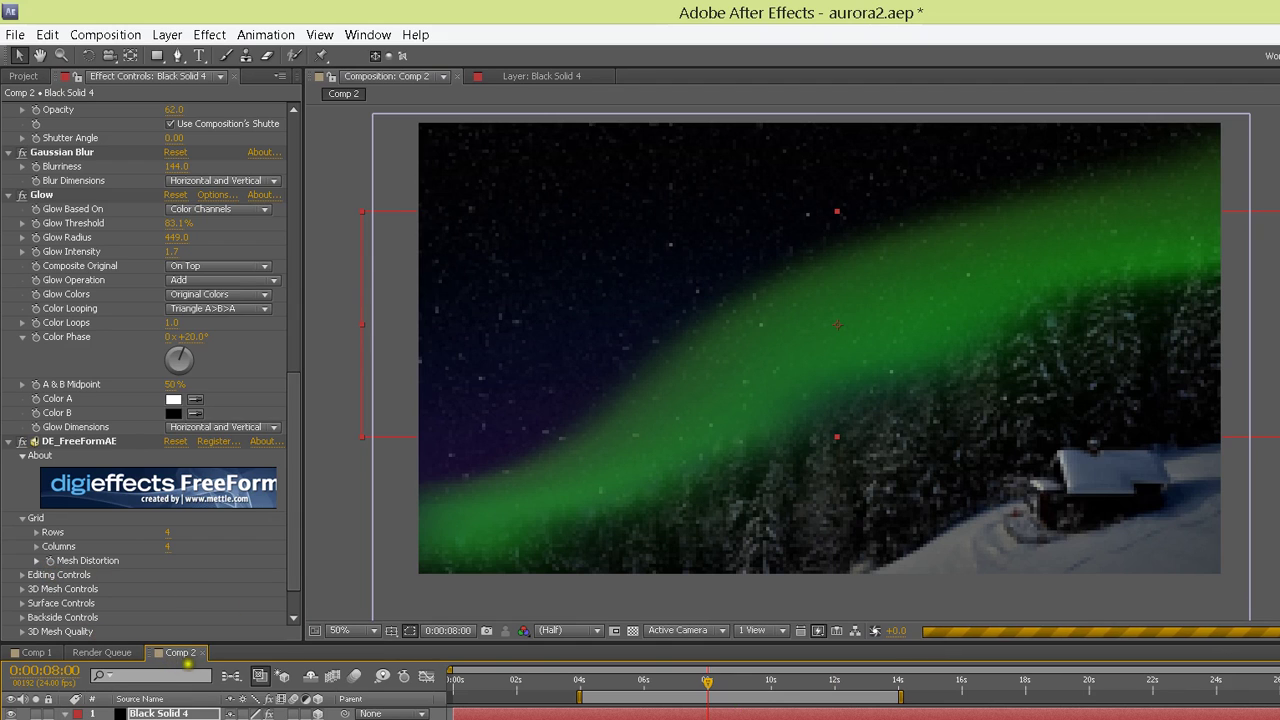
key("a")
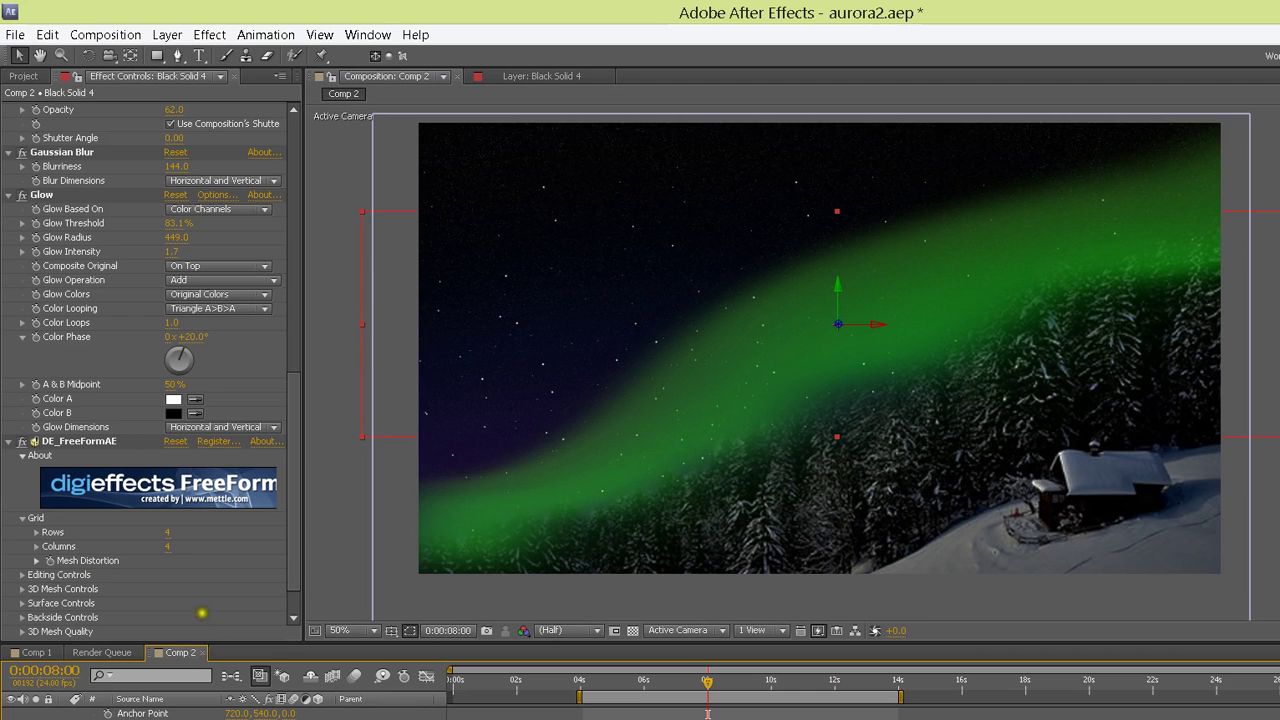
mouse_move(204, 614)
left_mouse_down()
mouse_move(238, 609)
mouse_move(223, 616)
left_mouse_up()
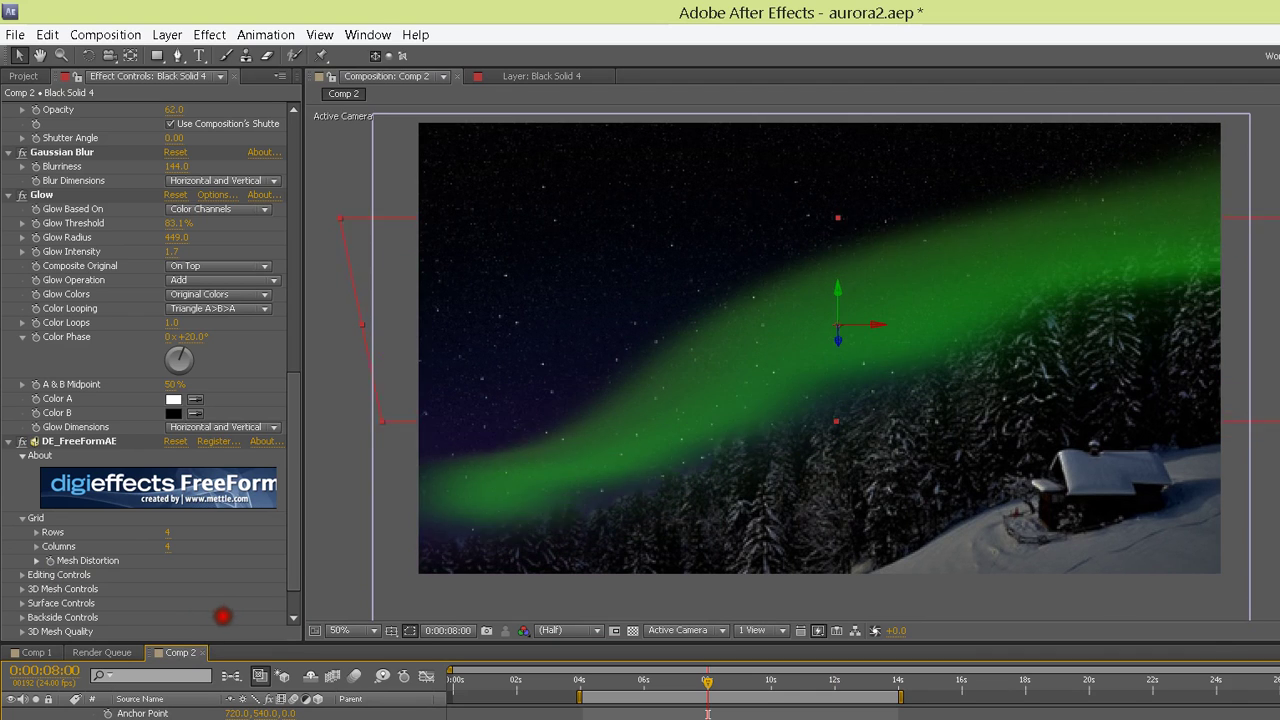
Move the tilted aurora up into the sky above the treeline and check it at 0:00:10:15
left_click_drag(611, 251, 600, 216)
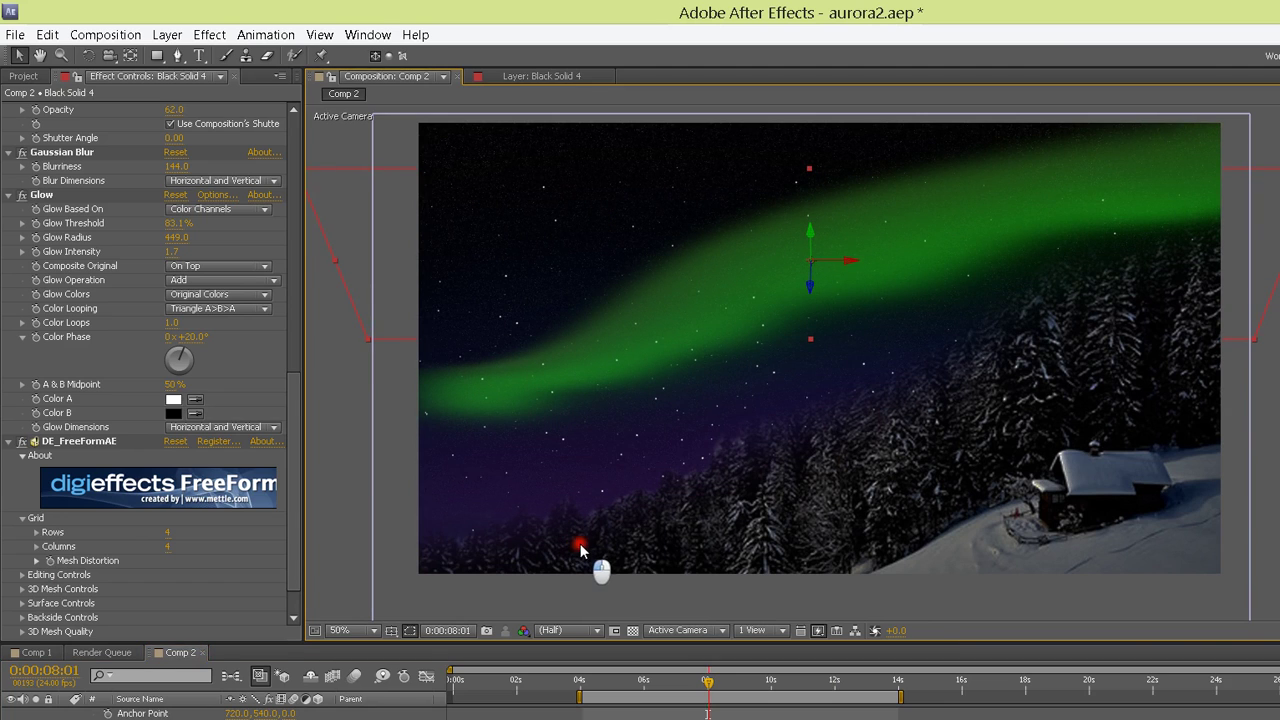
left_click_drag(580, 543, 618, 536)
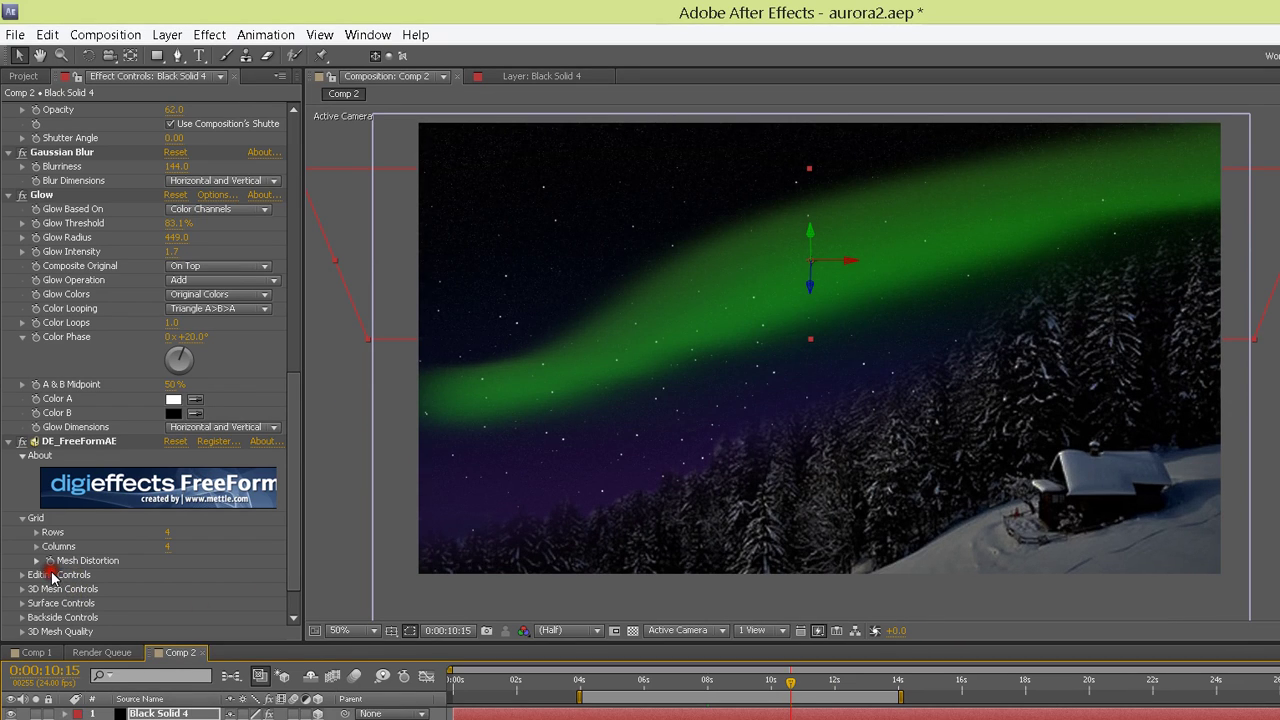
Nudge the green aurora band slightly lower and place a duplicate of it higher in the sky as a second band
left_click_drag(574, 234, 551, 257)
left_click(159, 572)
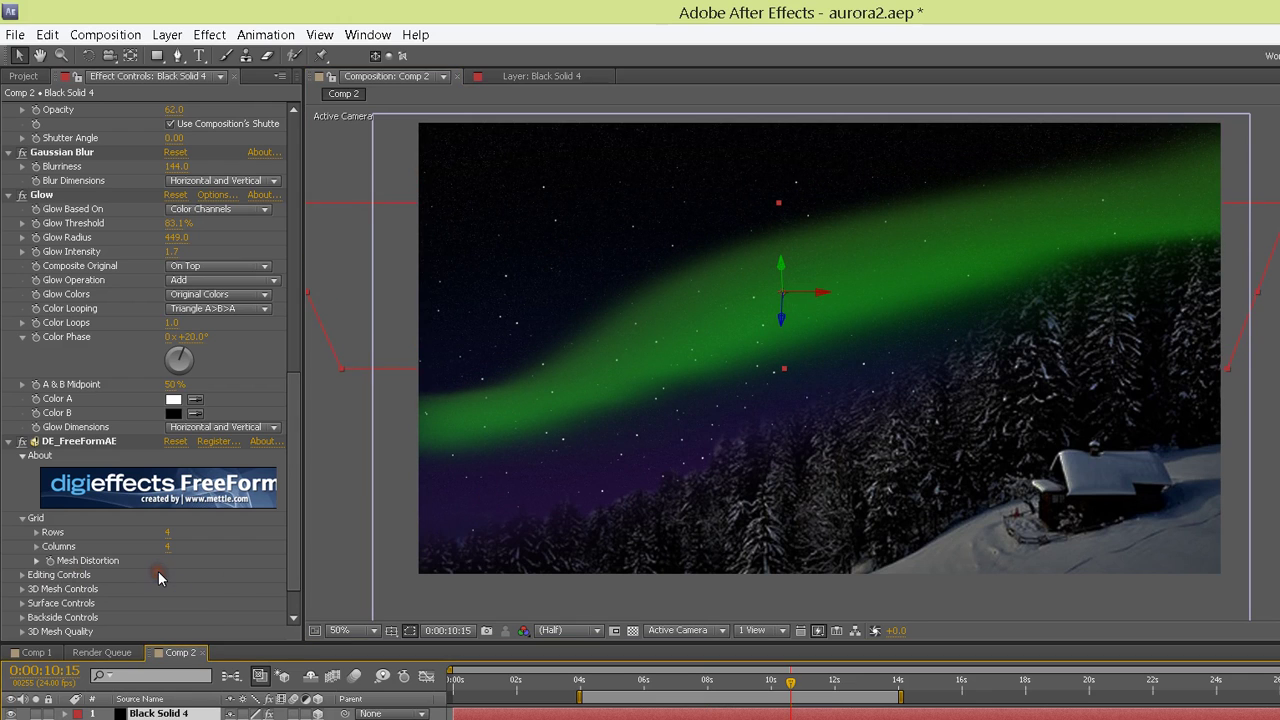
scroll(158, 571, "up", 5)
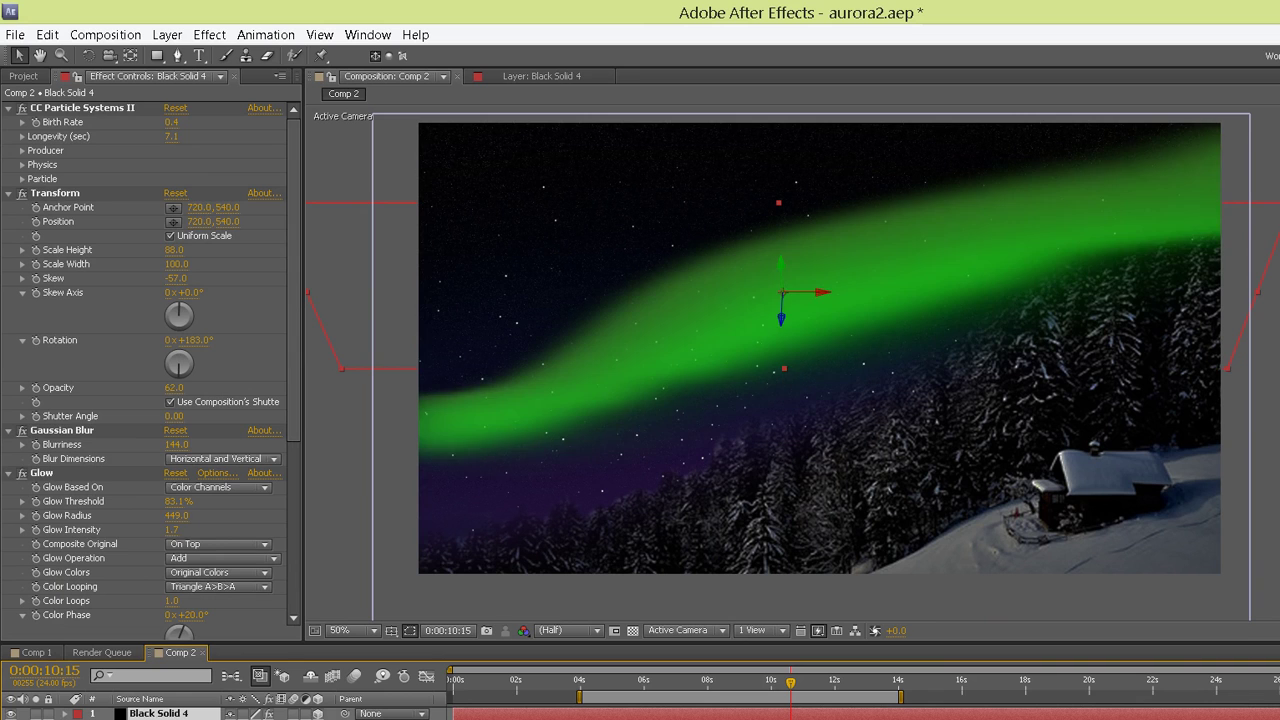
left_click_drag(556, 261, 481, 188)
left_click_drag(234, 299, 234, 208)
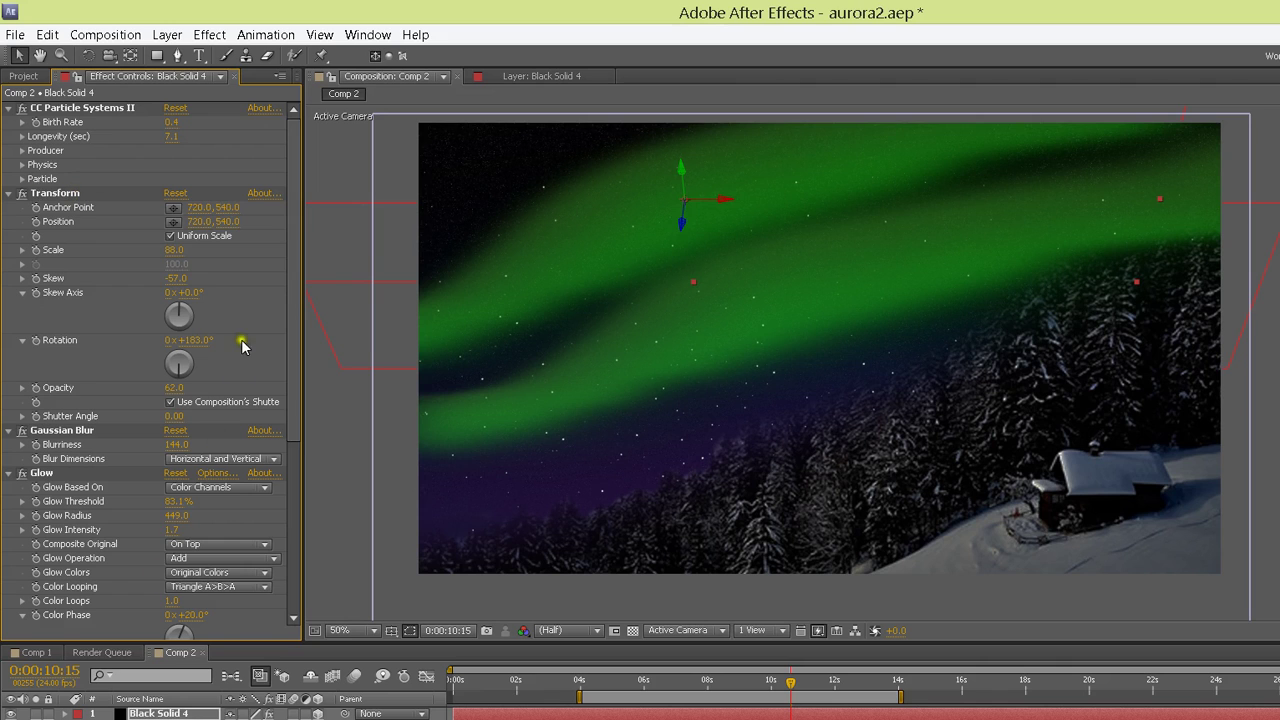
Reset the distorted FreeForm mesh of the duplicated aurora to an even grid of 4 rows and 4 columns
scroll(243, 346, "down", 5)
left_click(70, 441)
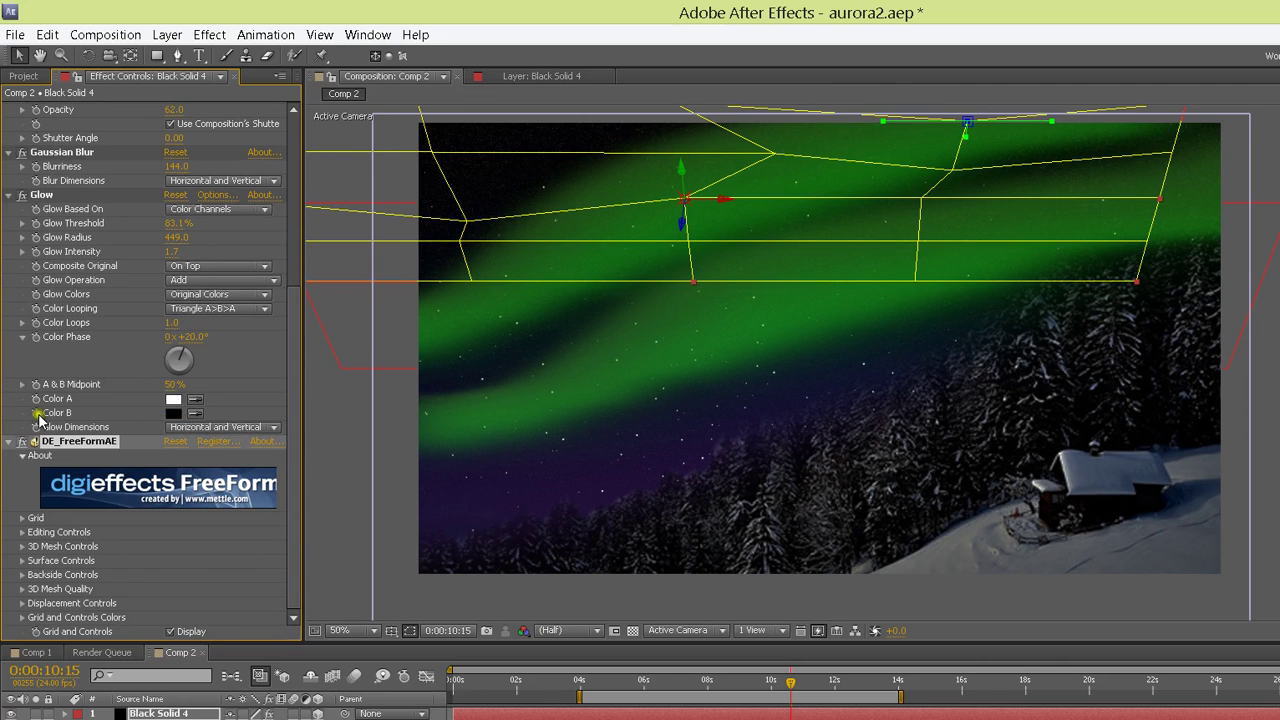
left_click(22, 518)
mouse_move(167, 547)
left_mouse_down()
mouse_move(180, 547)
mouse_move(171, 553)
left_mouse_up()
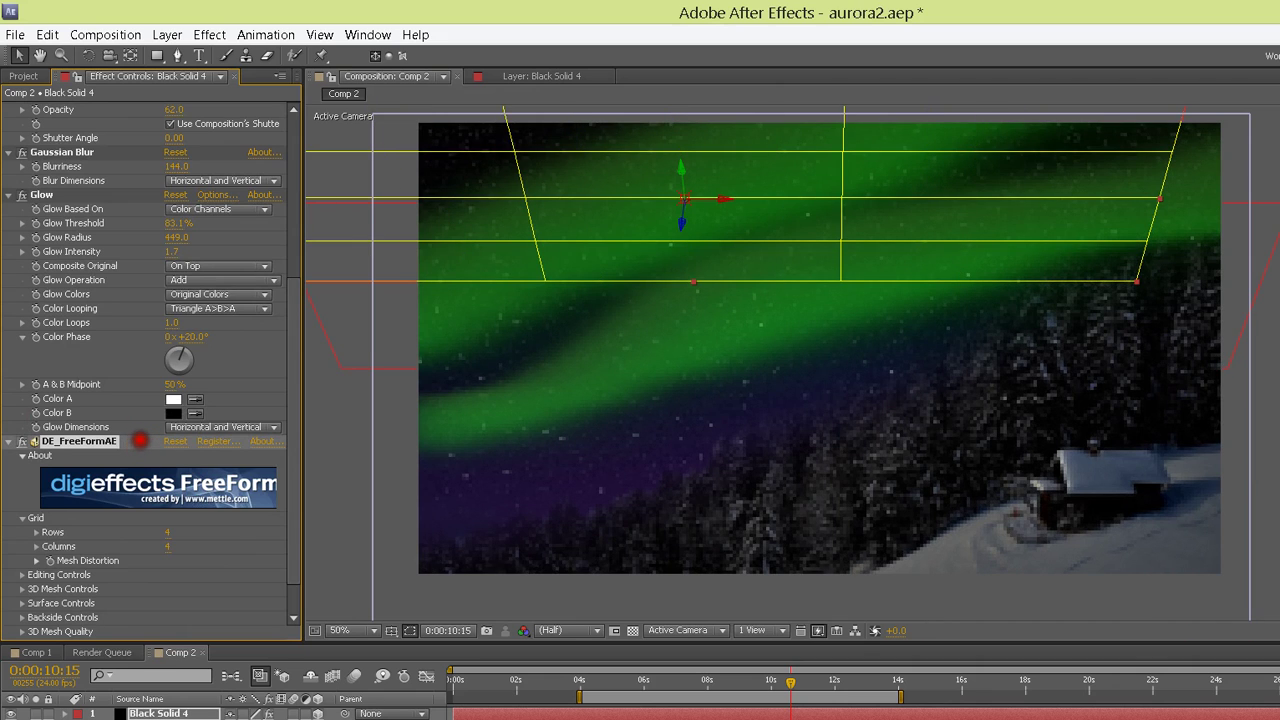
Set the Birth Color of the duplicated aurora's CC Particle Systems II particles to red
scroll(140, 440, "up", 5)
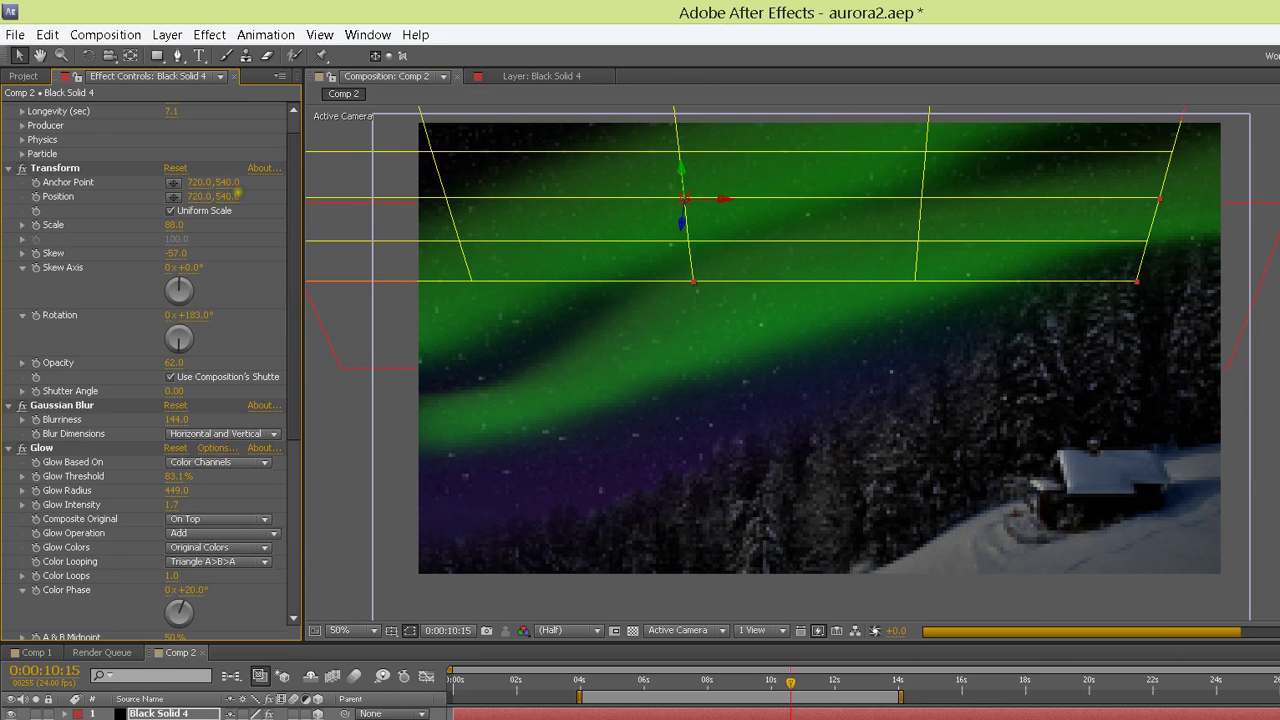
scroll(238, 192, "up", 1)
left_click(22, 179)
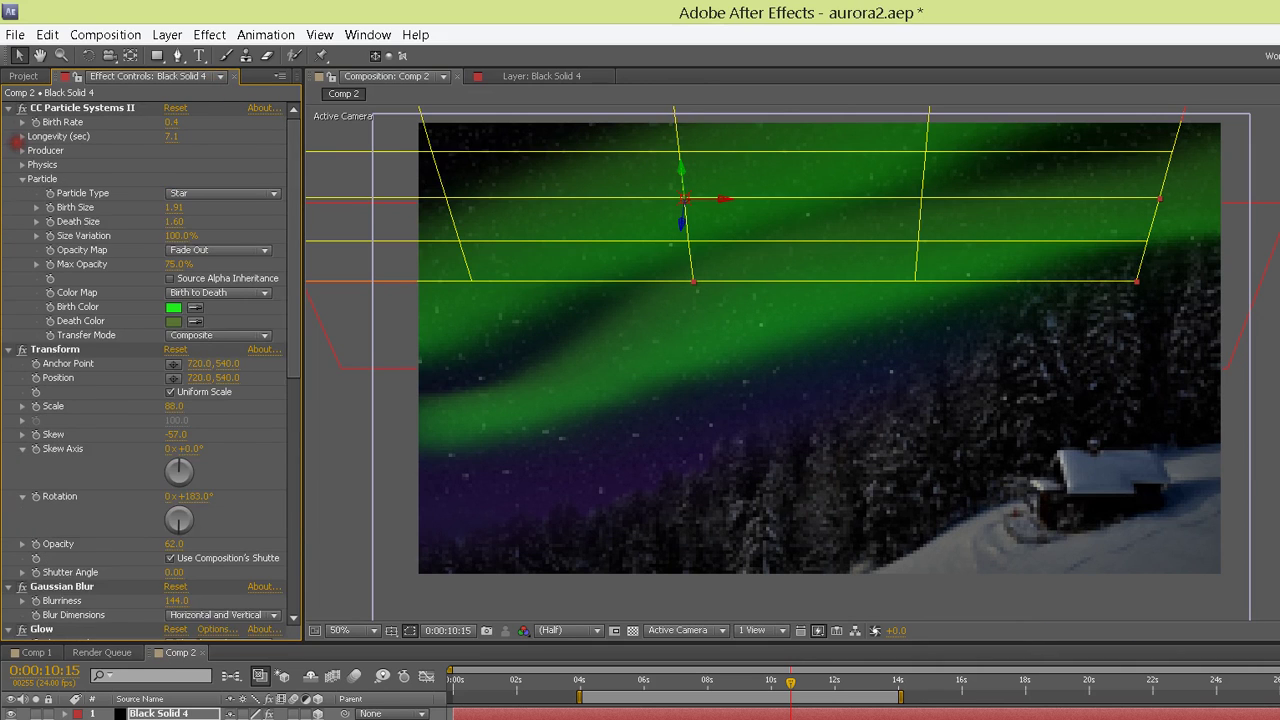
left_click(174, 307)
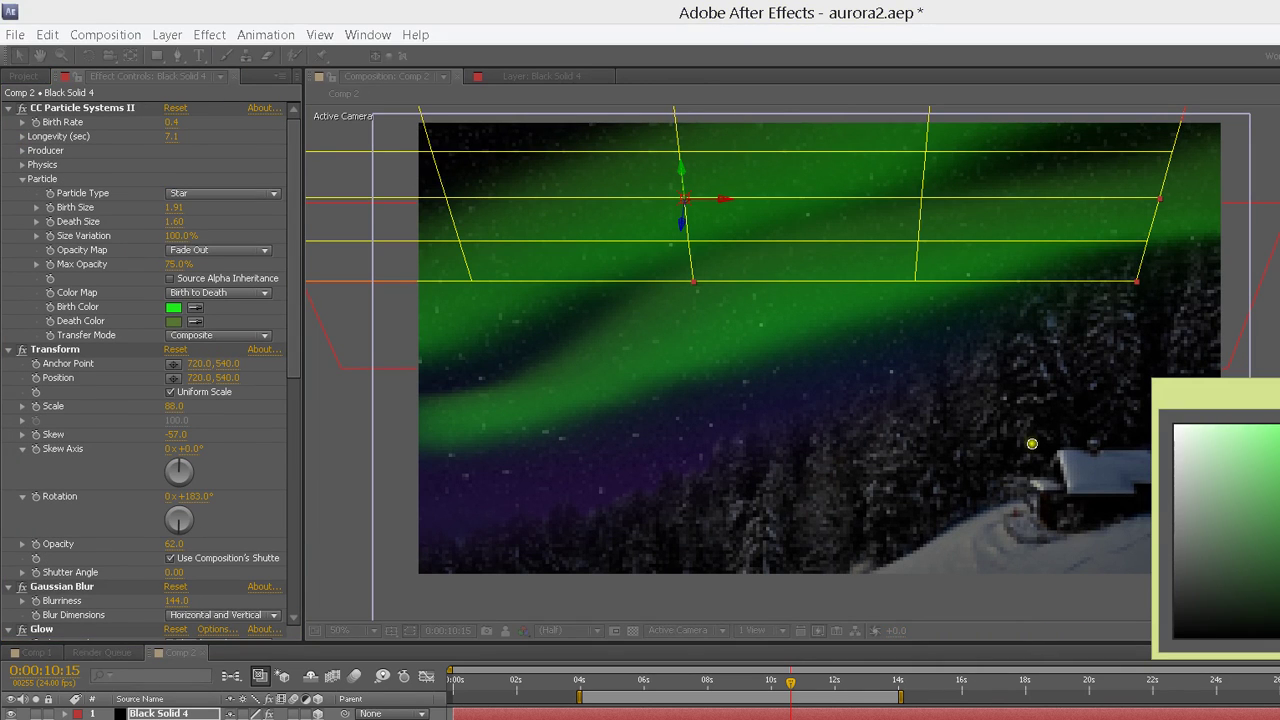
left_click_drag(1144, 422, 1130, 343)
left_click_drag(1086, 382, 1071, 363)
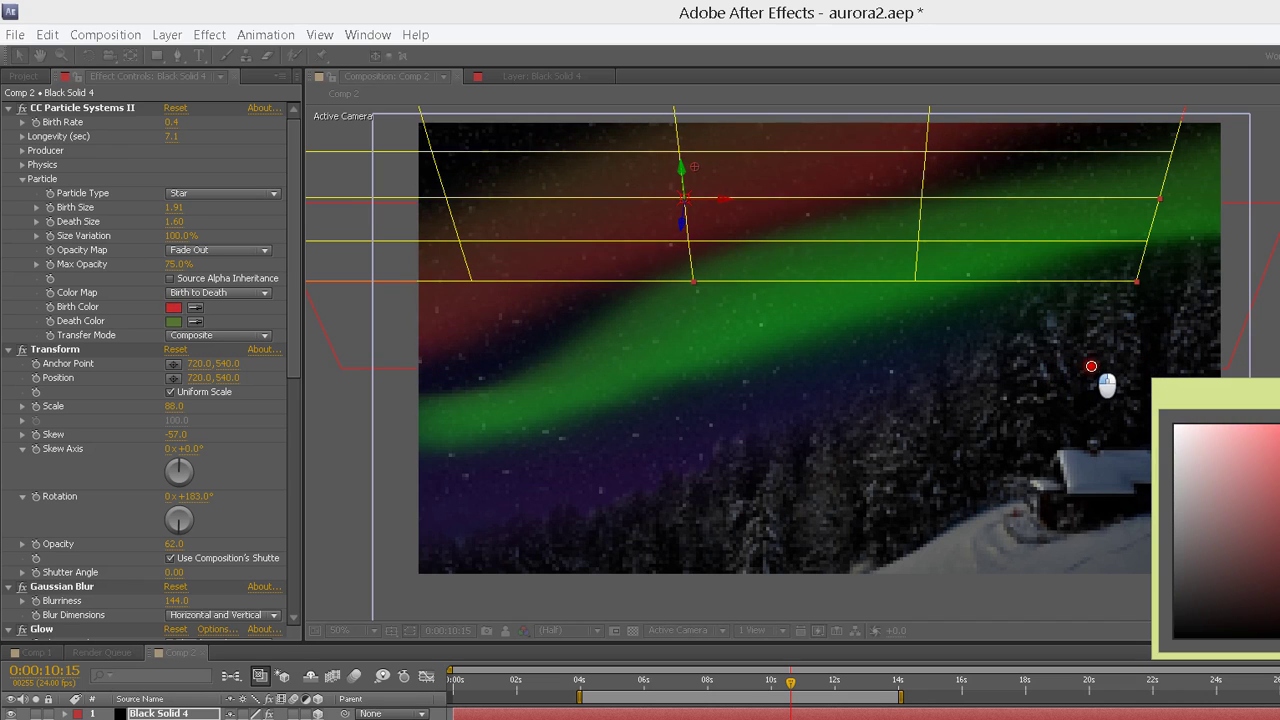
left_click(1234, 341)
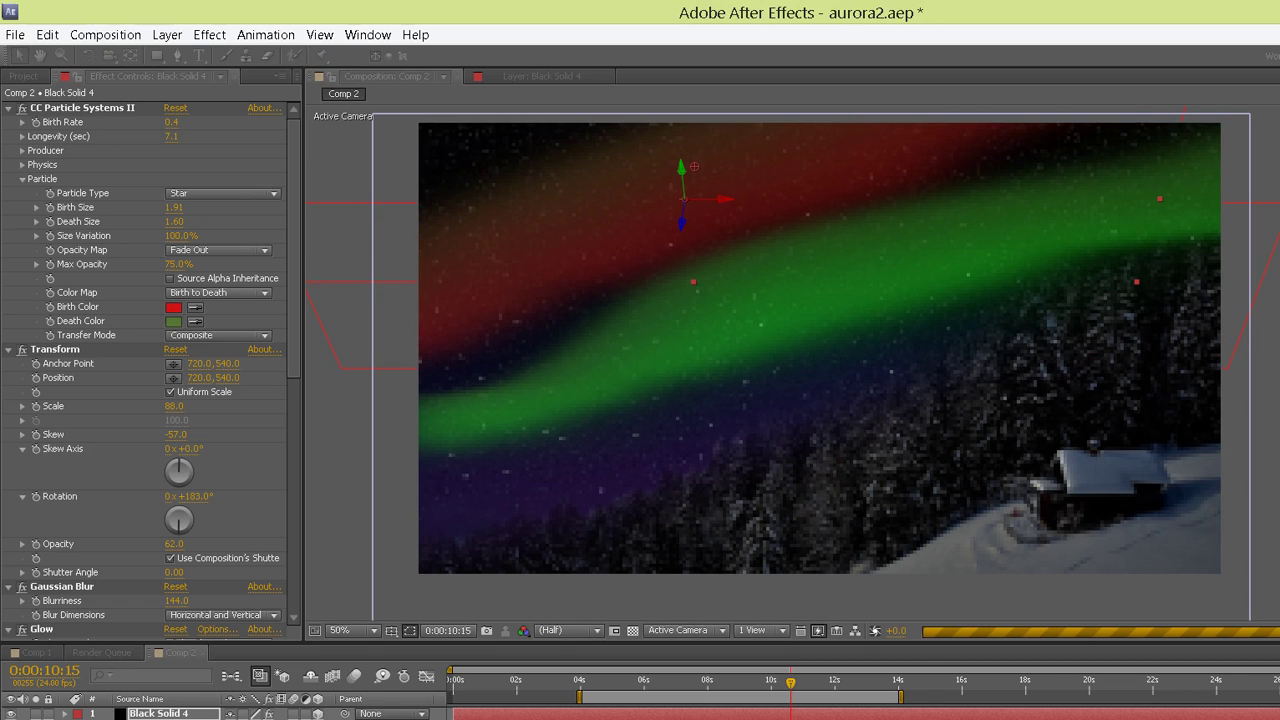
Try a crimson Death Color for the particles of the duplicated aurora
left_click(134, 258)
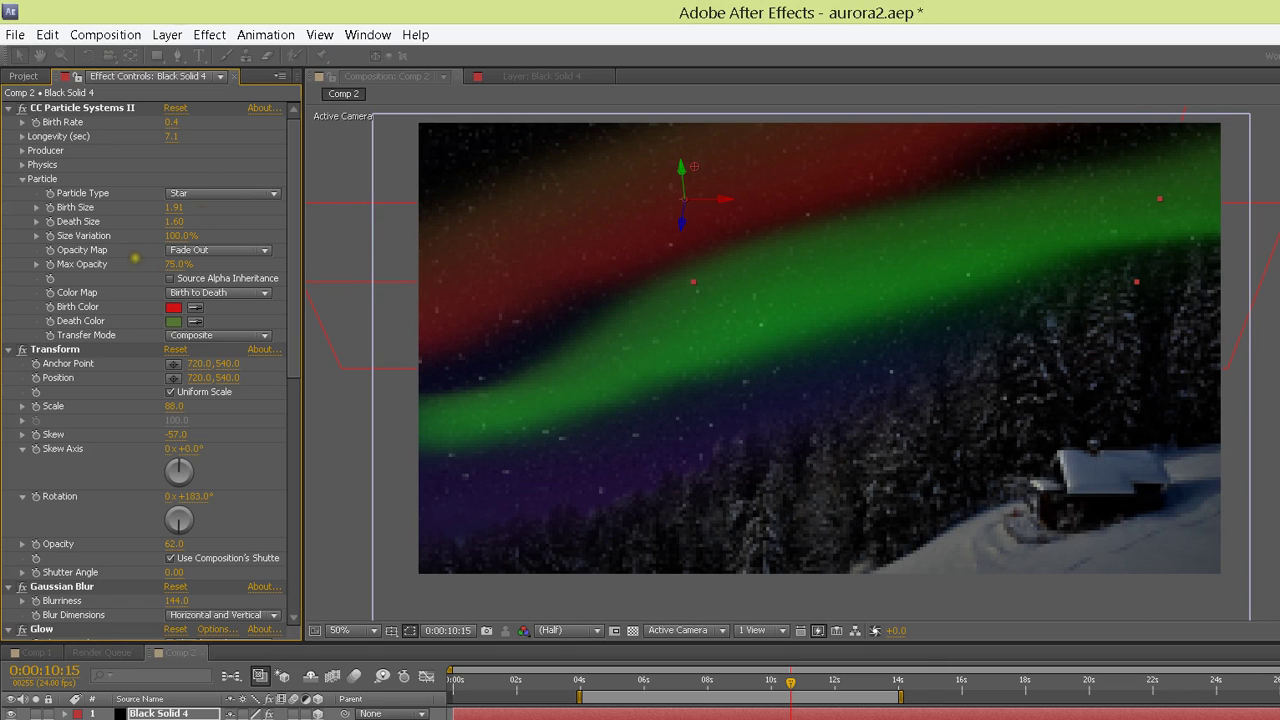
left_click(174, 321)
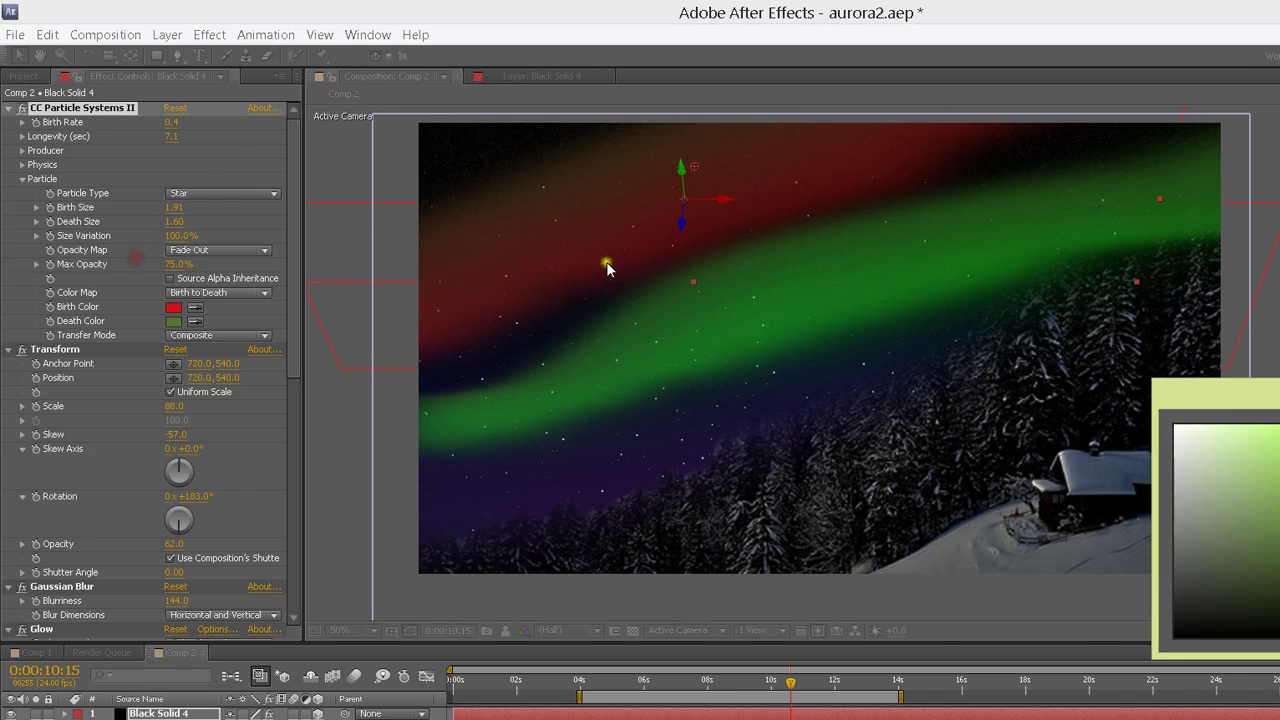
mouse_move(1065, 427)
left_mouse_down()
mouse_move(1083, 388)
mouse_move(1052, 328)
mouse_move(1001, 377)
mouse_move(1026, 421)
mouse_move(1061, 422)
mouse_move(1061, 354)
mouse_move(999, 348)
mouse_move(1021, 399)
mouse_move(1012, 366)
mouse_move(962, 357)
mouse_move(967, 343)
mouse_move(1055, 366)
mouse_move(1151, 367)
mouse_move(1106, 386)
mouse_move(1109, 374)
mouse_move(1072, 353)
mouse_move(1110, 358)
mouse_move(1123, 343)
mouse_move(1078, 346)
mouse_move(1104, 352)
mouse_move(1103, 366)
left_mouse_up()
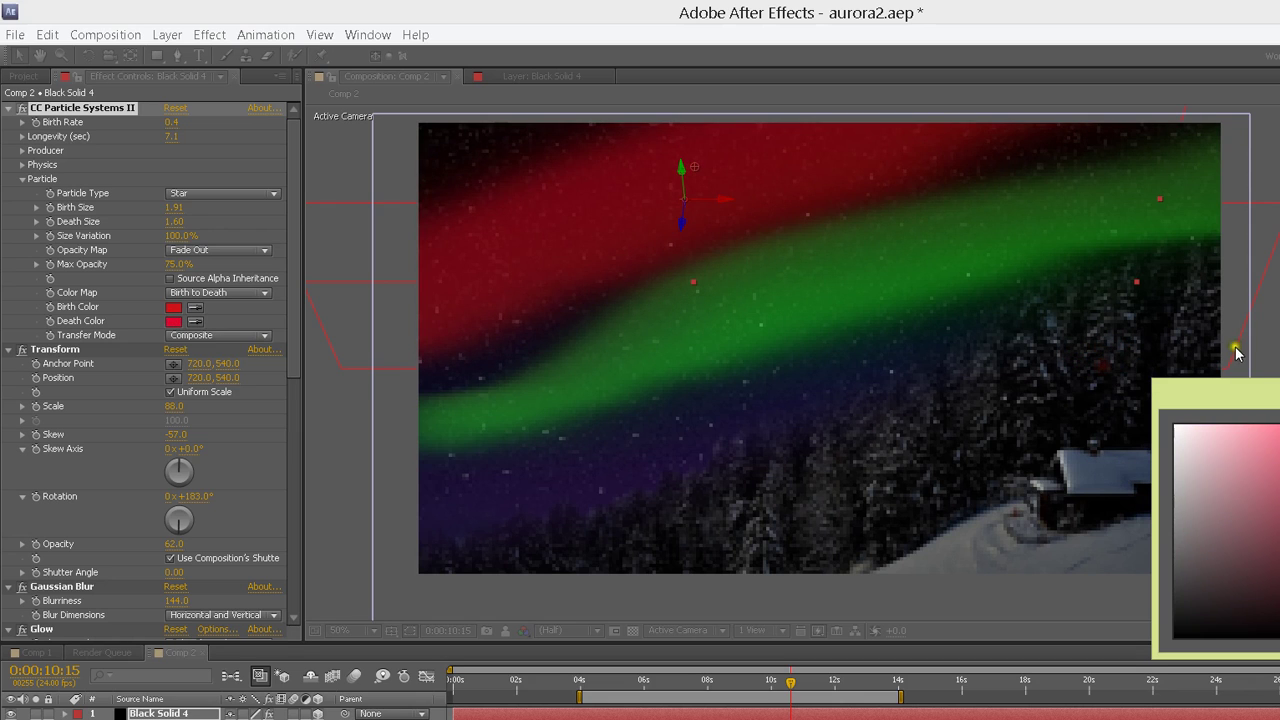
Set the Death Color of the duplicated aurora's particles to a saturated green
left_click(138, 257)
left_click(1113, 418)
left_click_drag(1132, 468, 1123, 460)
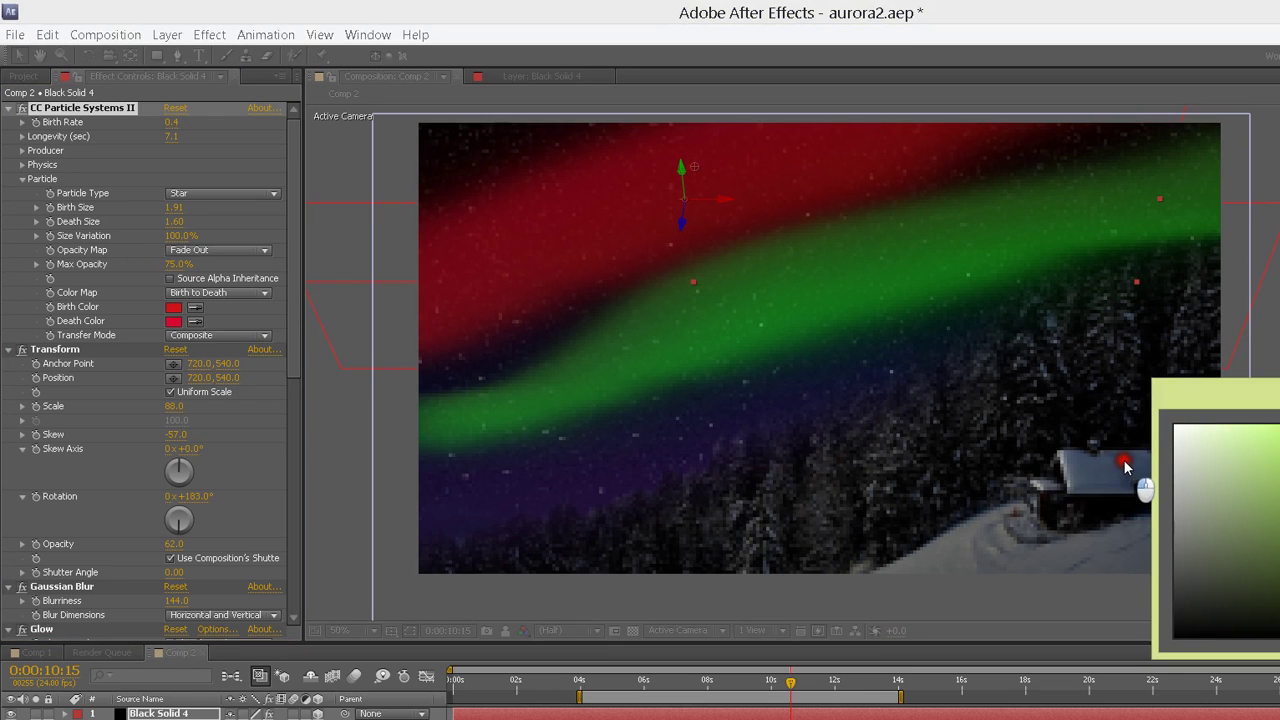
mouse_move(1093, 414)
left_mouse_down()
mouse_move(1111, 386)
mouse_move(1054, 415)
mouse_move(1084, 399)
mouse_move(1089, 411)
left_mouse_up()
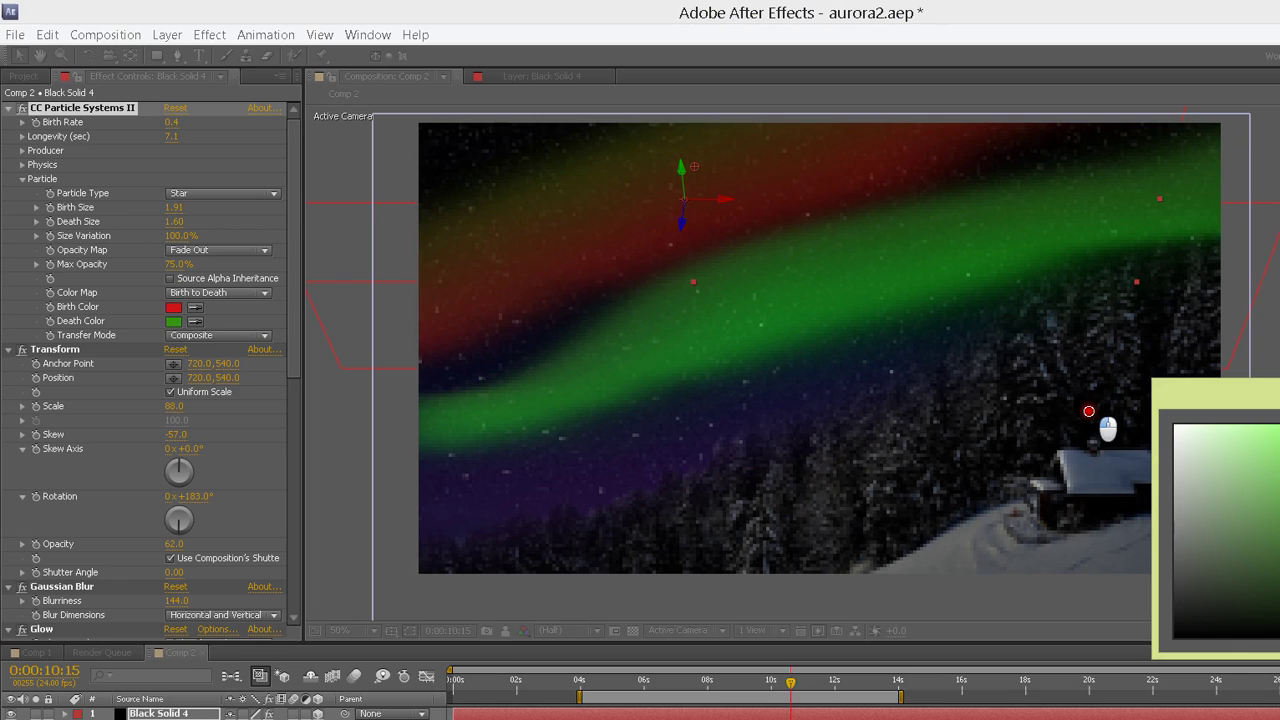
left_click(1241, 352)
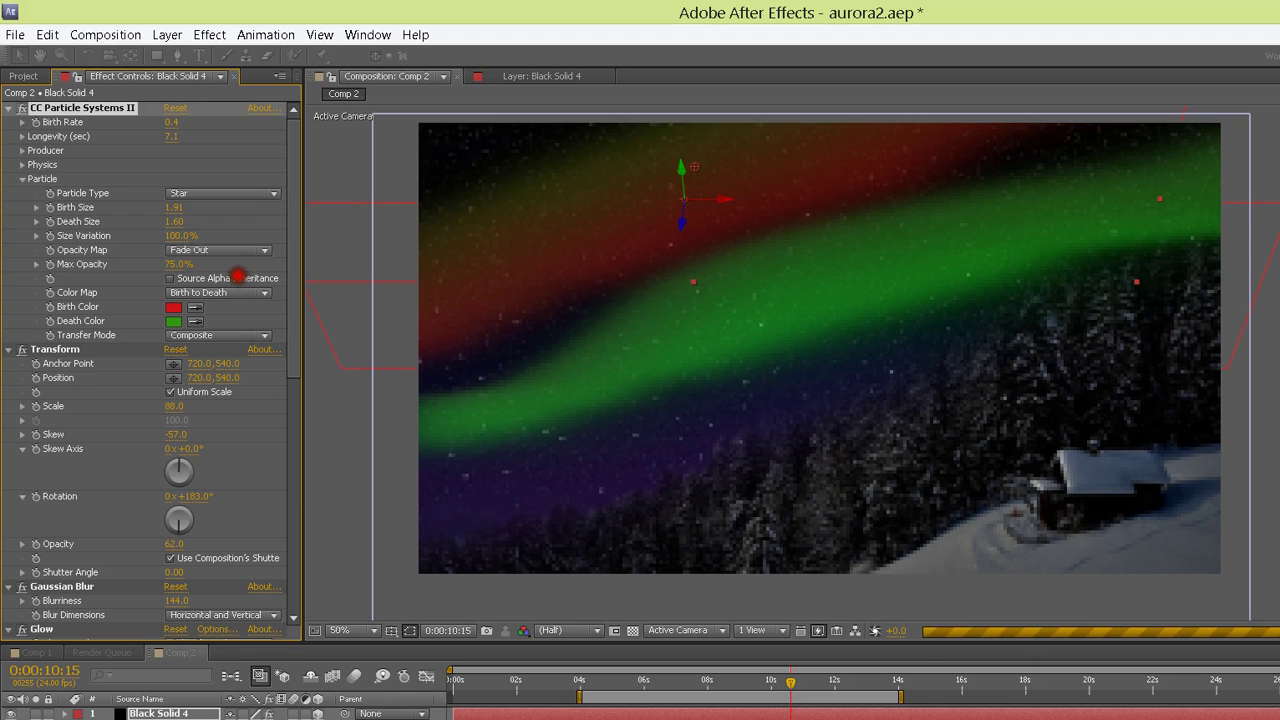
Warp the upper aurora with FreeForm by pulling several mesh points inward along its rows and one lower point downward
scroll(238, 276, "down", 5)
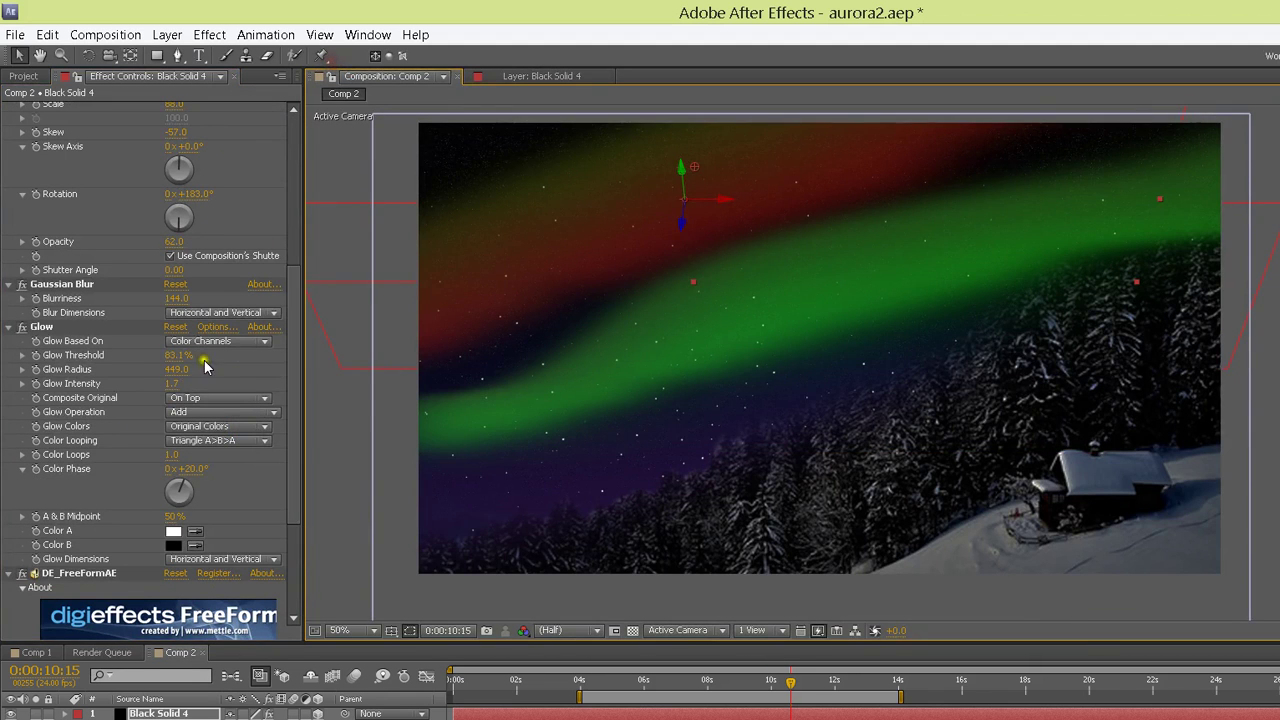
left_click_drag(294, 362, 238, 443)
left_click(120, 398)
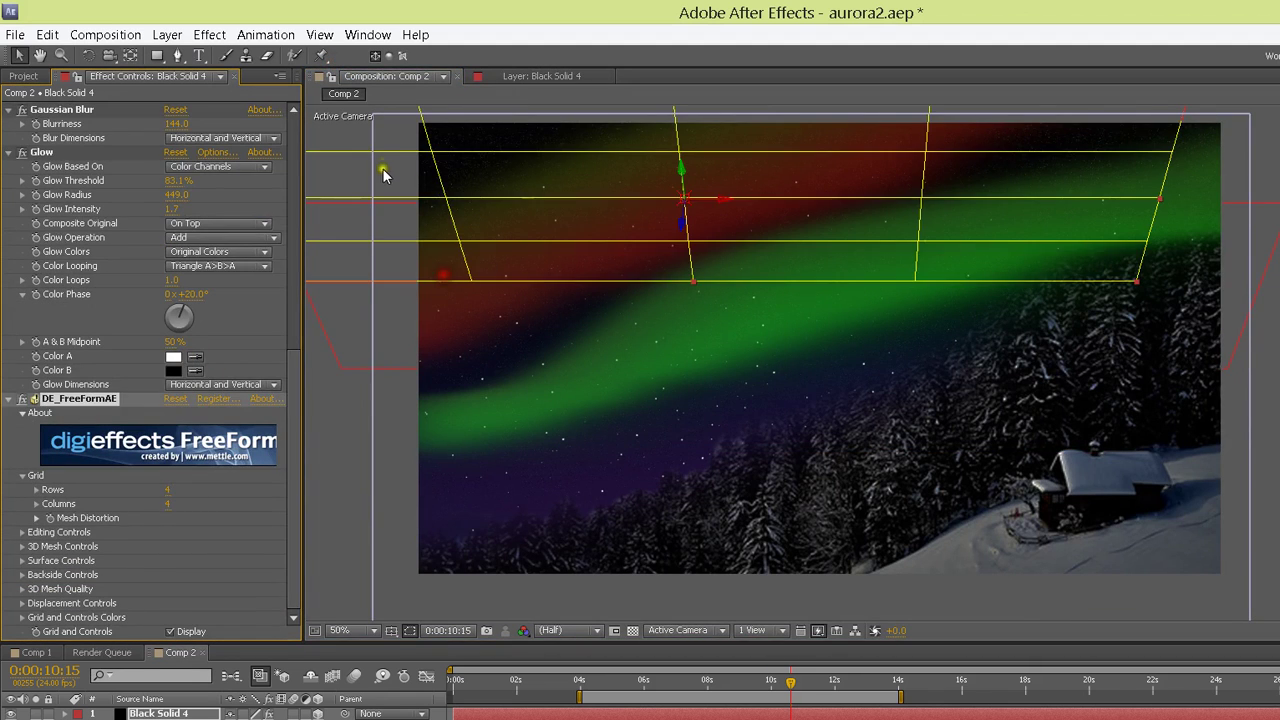
left_click_drag(342, 119, 453, 124)
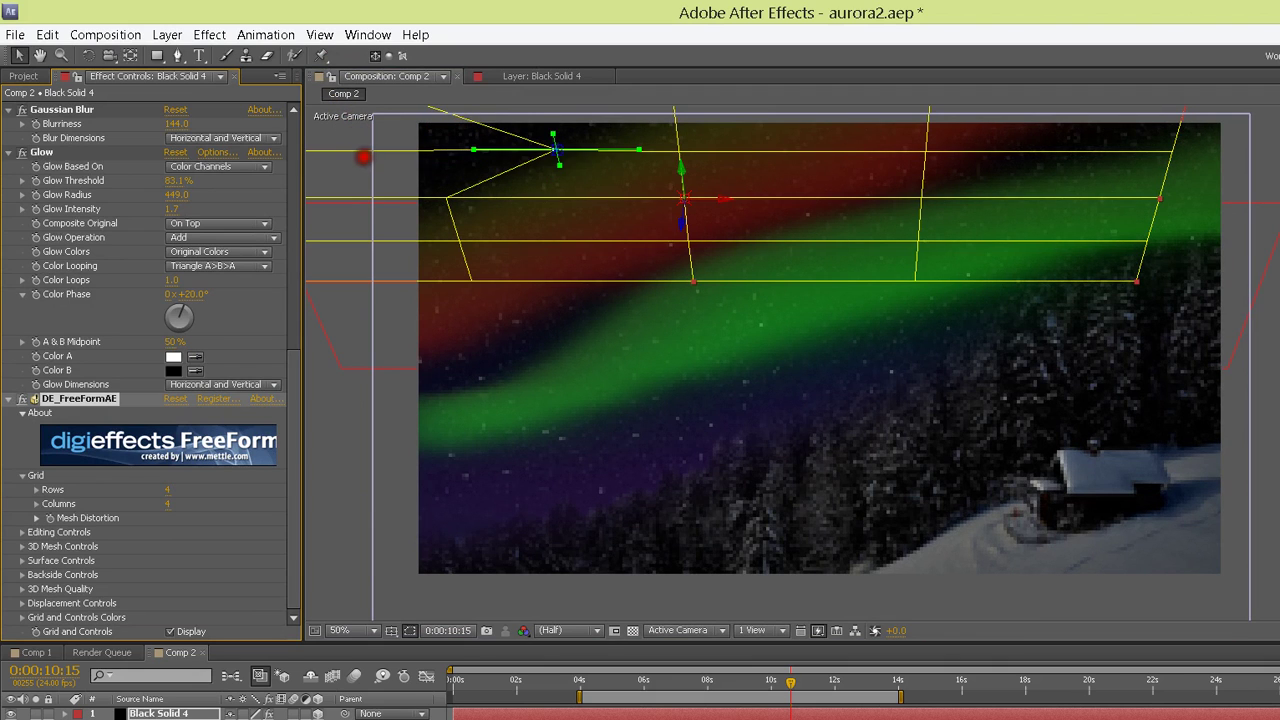
left_click_drag(359, 158, 479, 177)
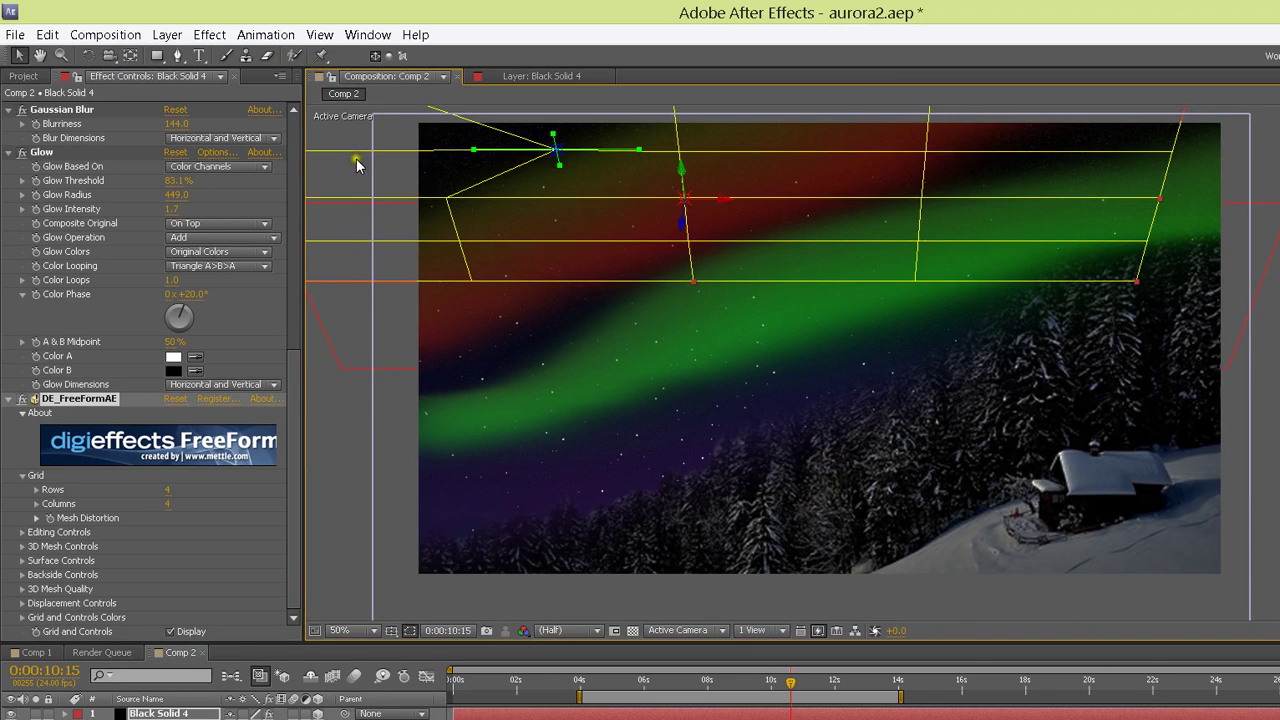
left_click_drag(398, 176, 458, 150)
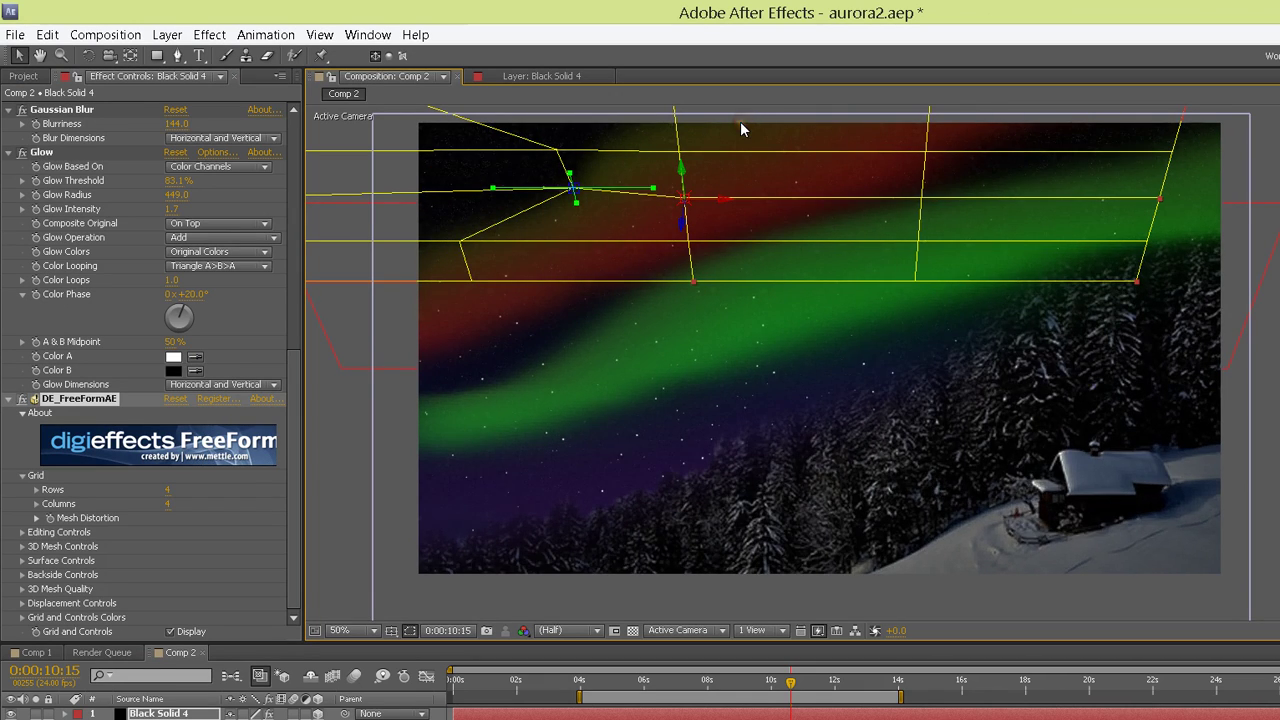
left_click_drag(743, 121, 843, 120)
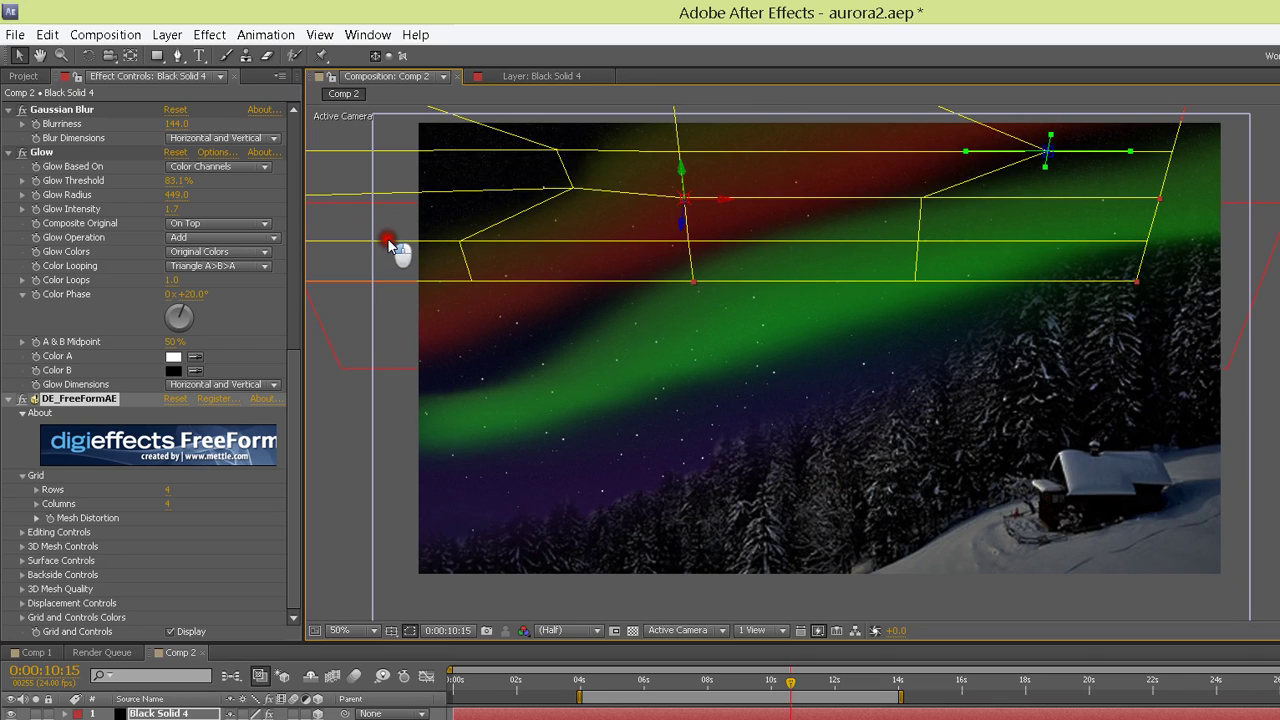
left_click_drag(396, 246, 402, 250)
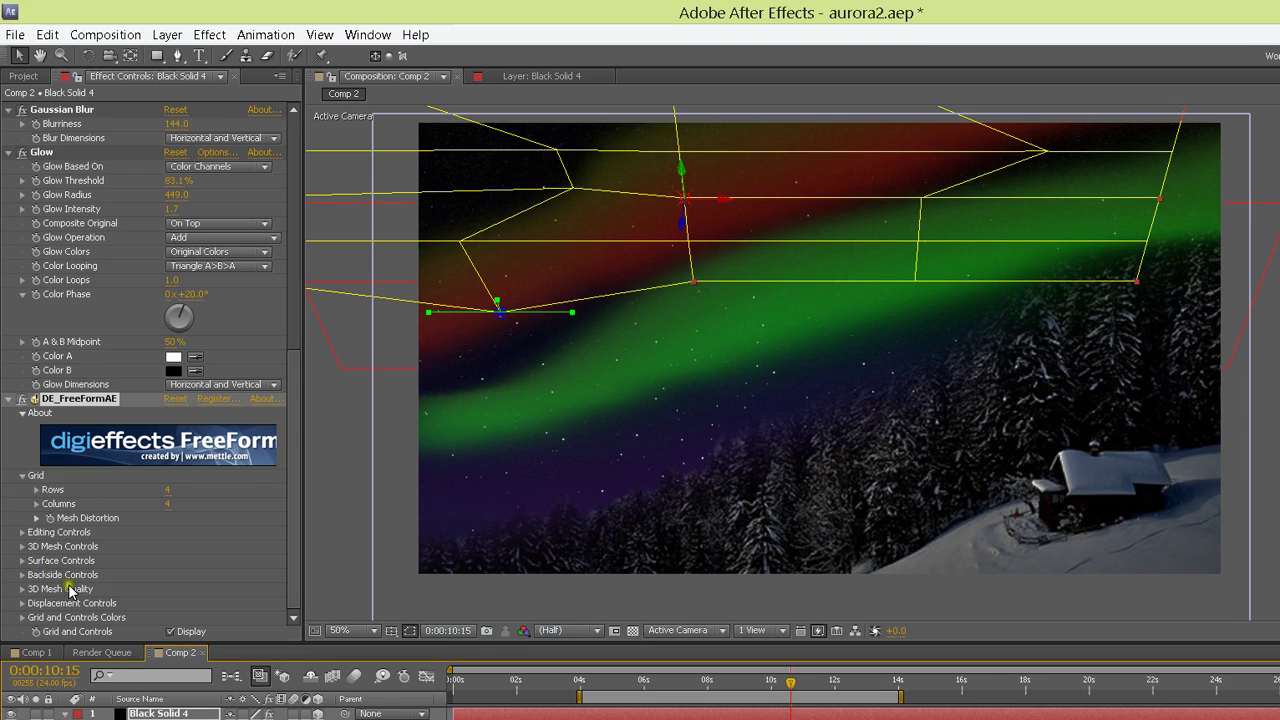
left_click(68, 586)
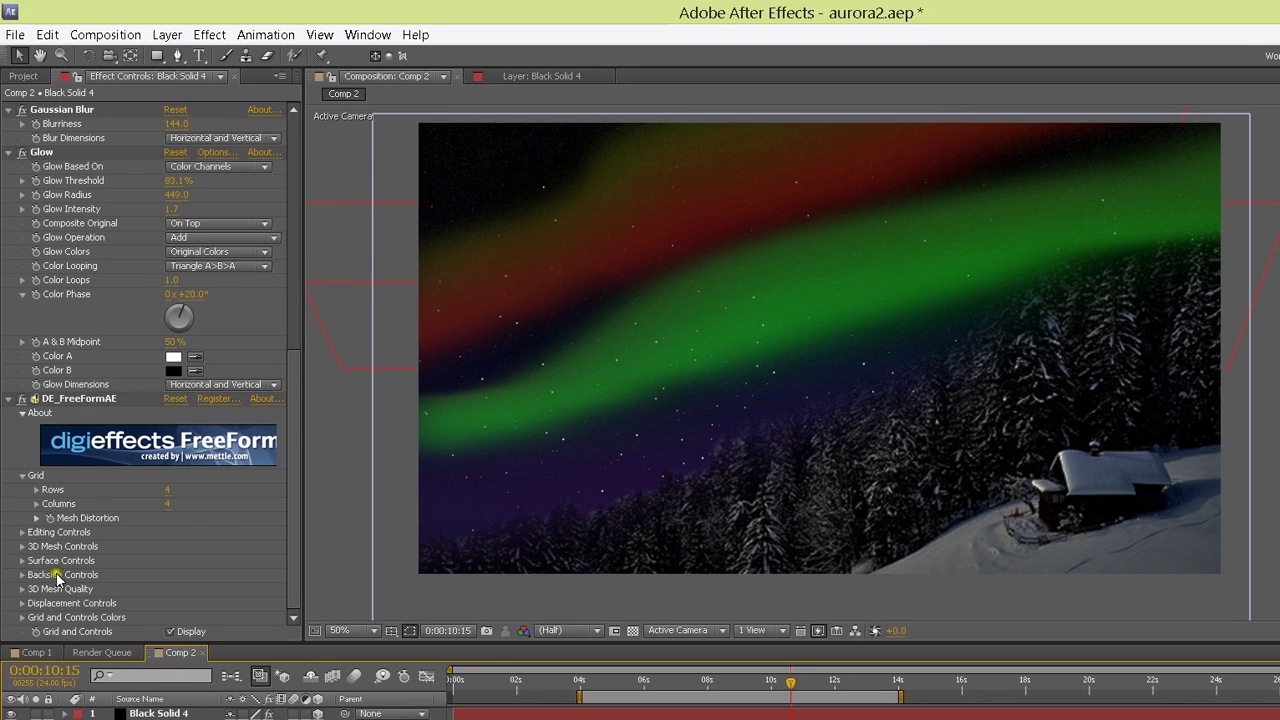
Lower the layer opacity of the red aurora so it looks fainter than the green band
left_click(114, 572)
left_click(49, 575)
left_click(166, 653)
key("p")
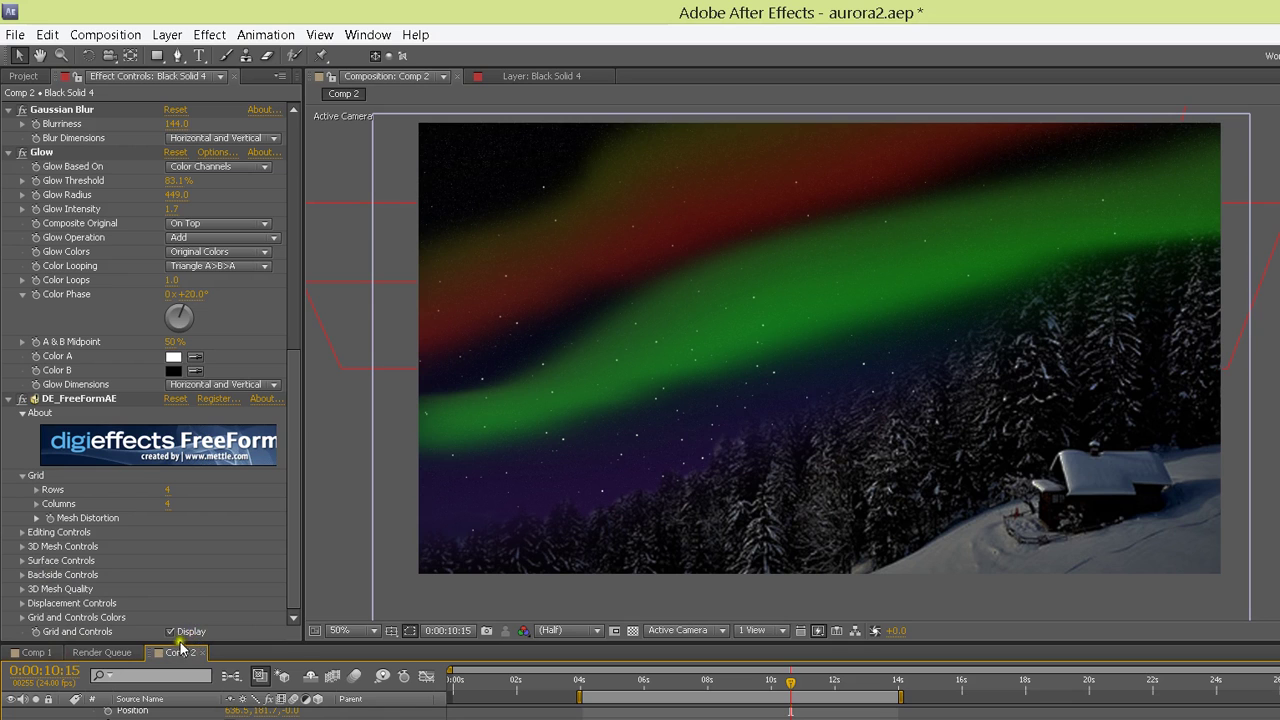
left_click(170, 631)
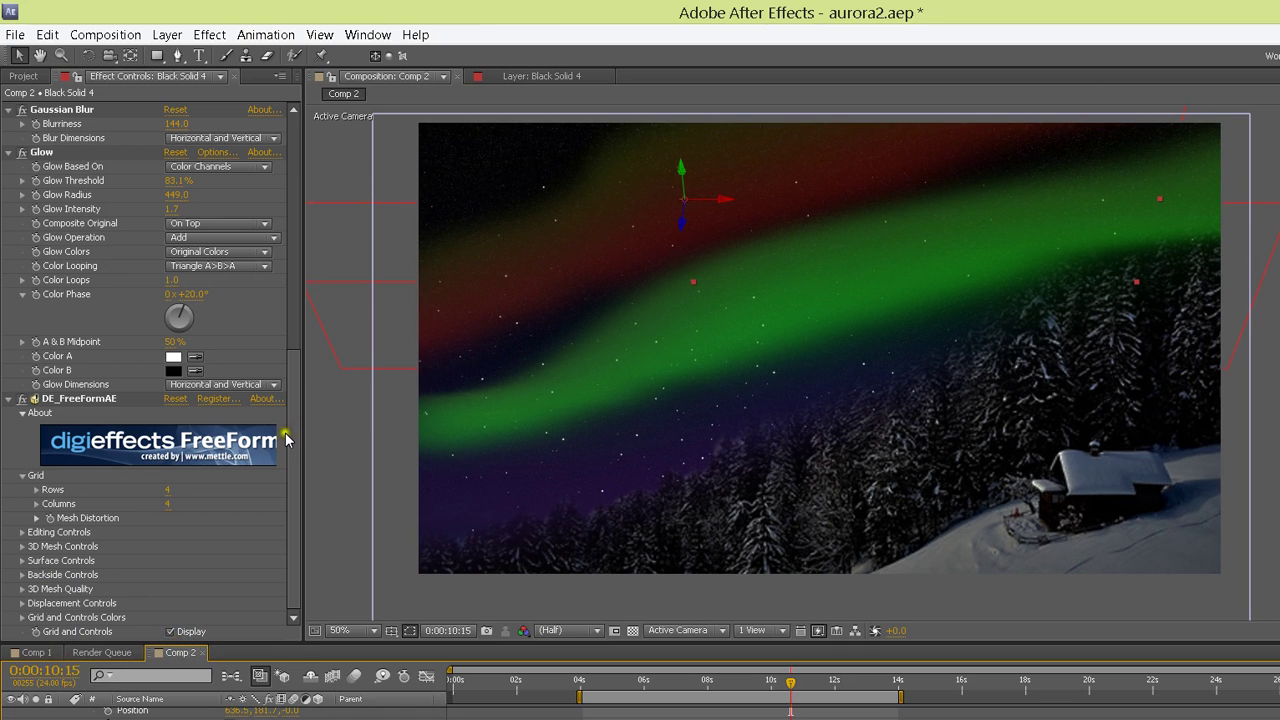
Tilt the red aurora around its X axis into a narrower band and move the current time to 0:00:11:17
left_click(128, 619)
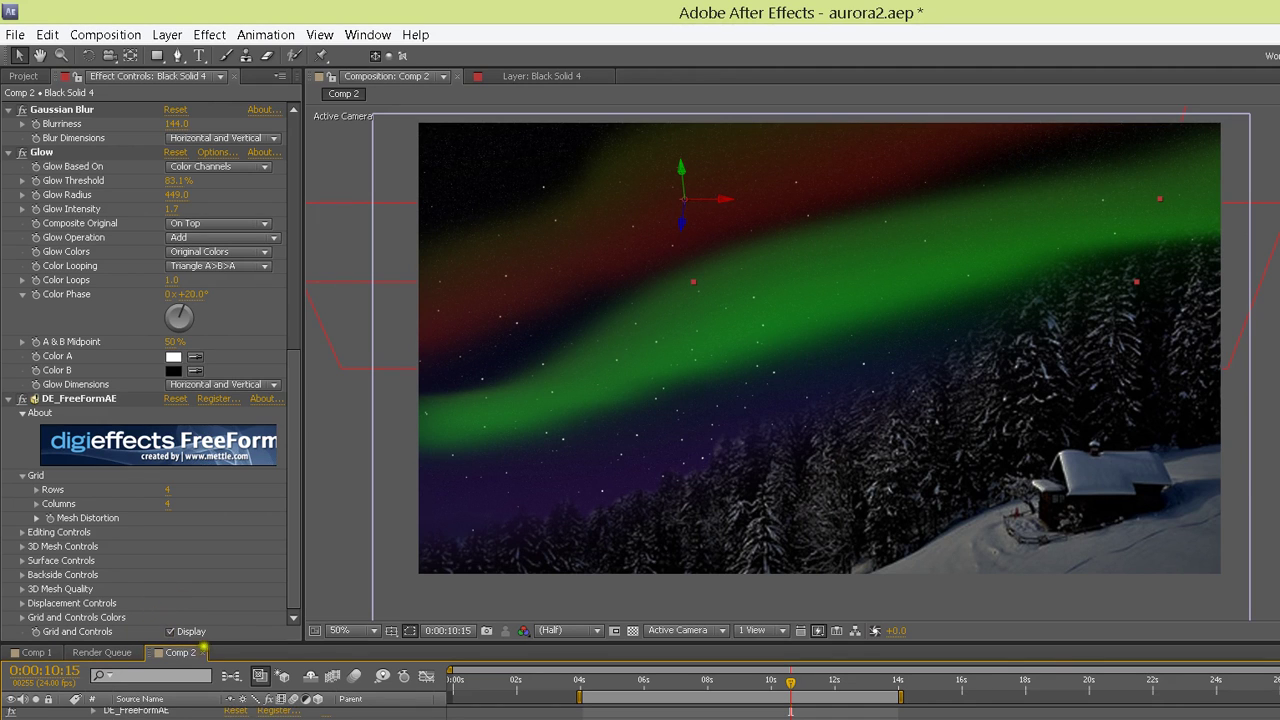
left_click_drag(205, 634, 165, 666)
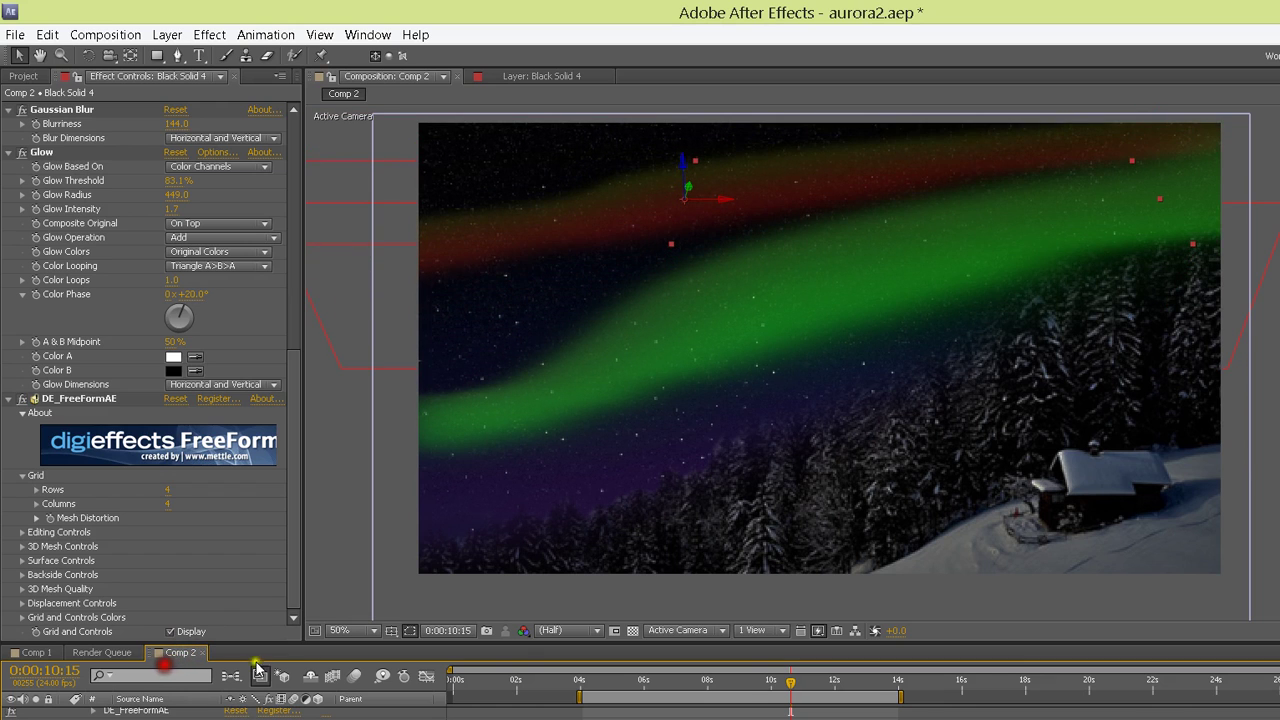
left_click_drag(633, 550, 663, 552)
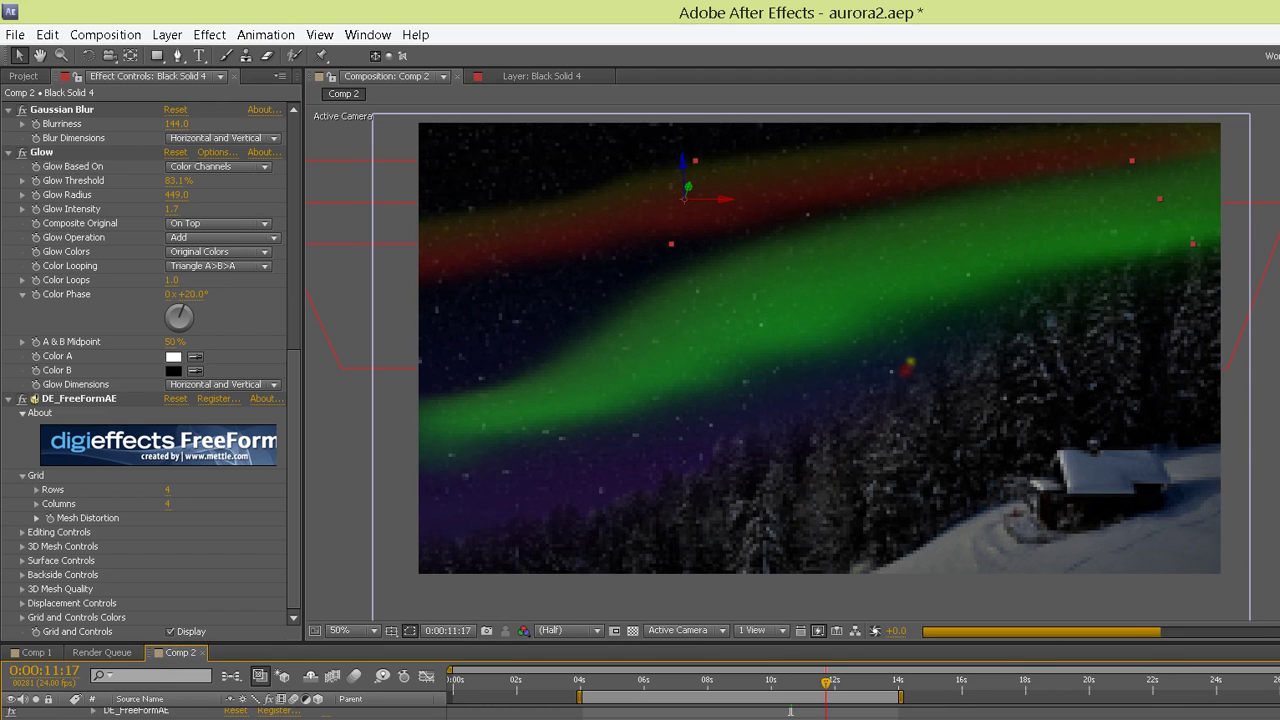
scroll(257, 205, "up", 10)
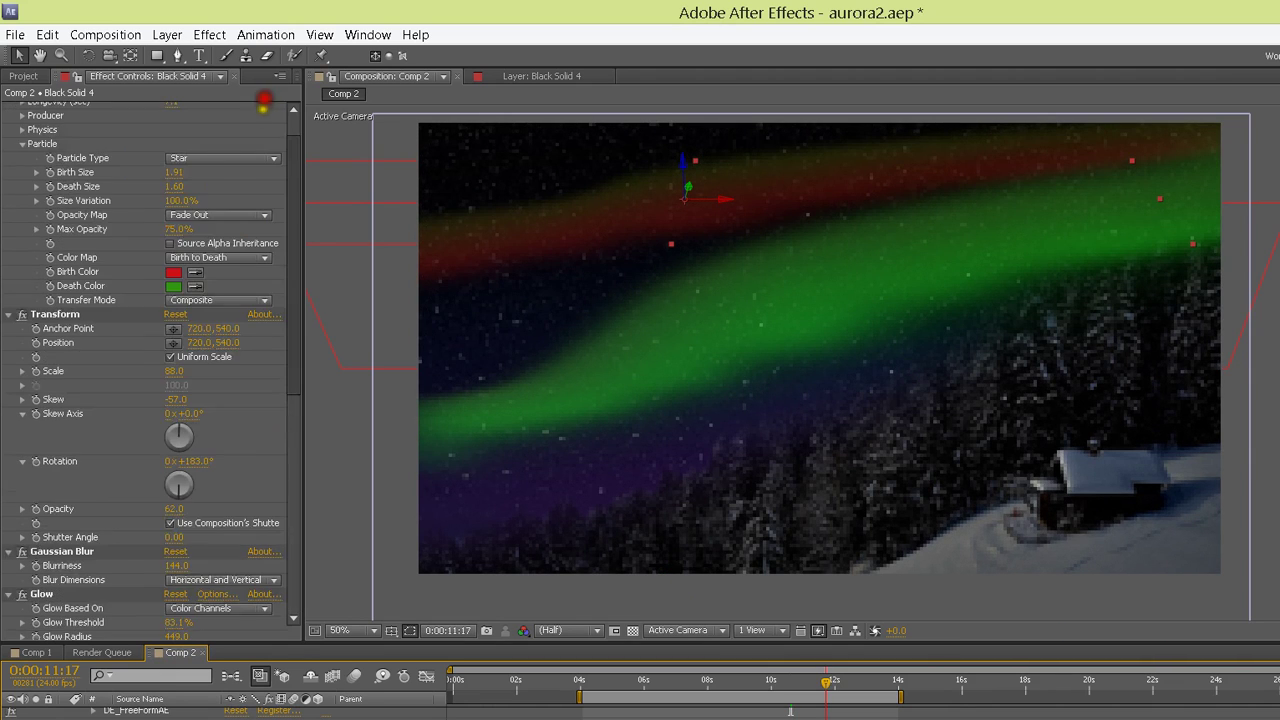
left_click(137, 222)
left_click(173, 271)
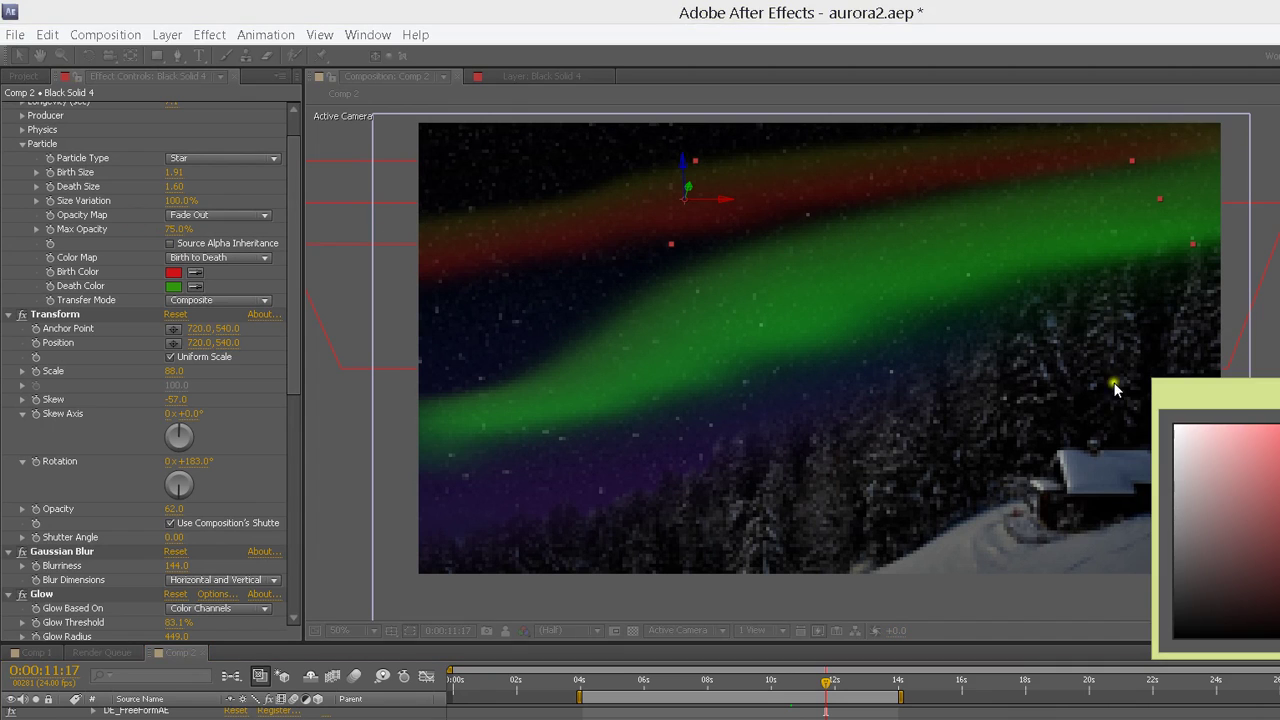
left_click(1229, 357)
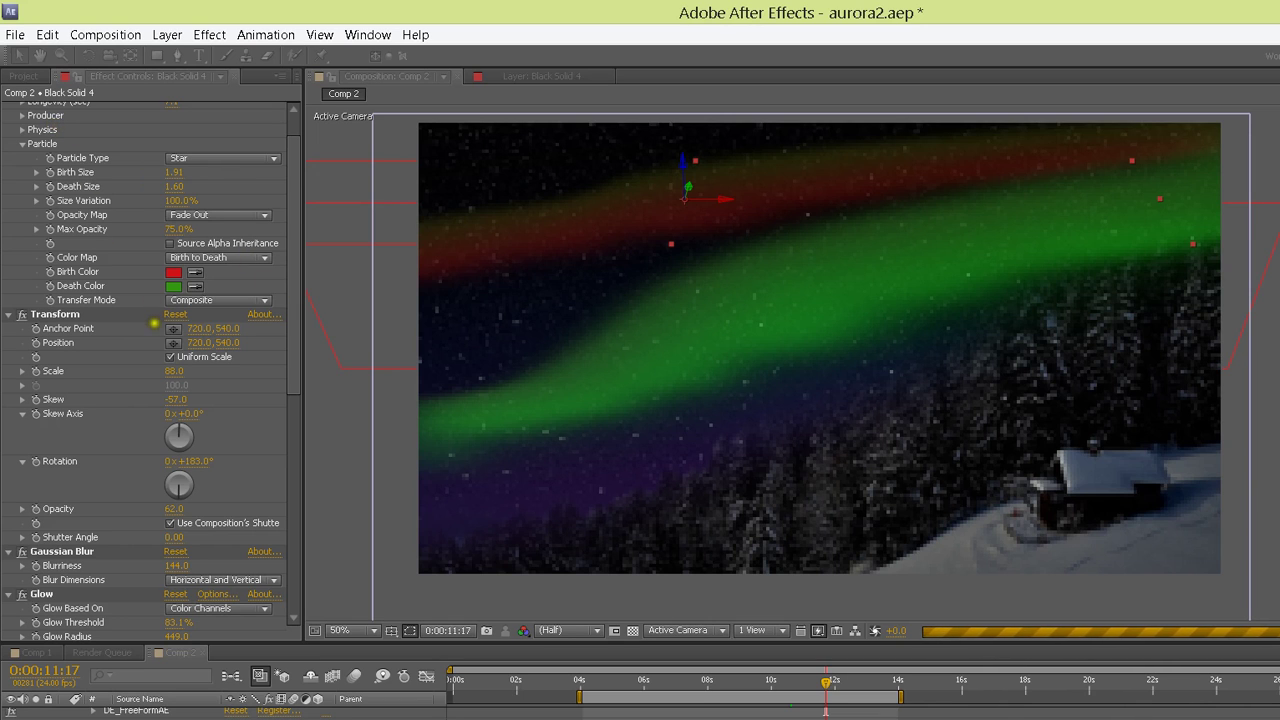
Set the Skew in the red aurora's Transform effect to -70
left_click_drag(182, 399, 216, 399)
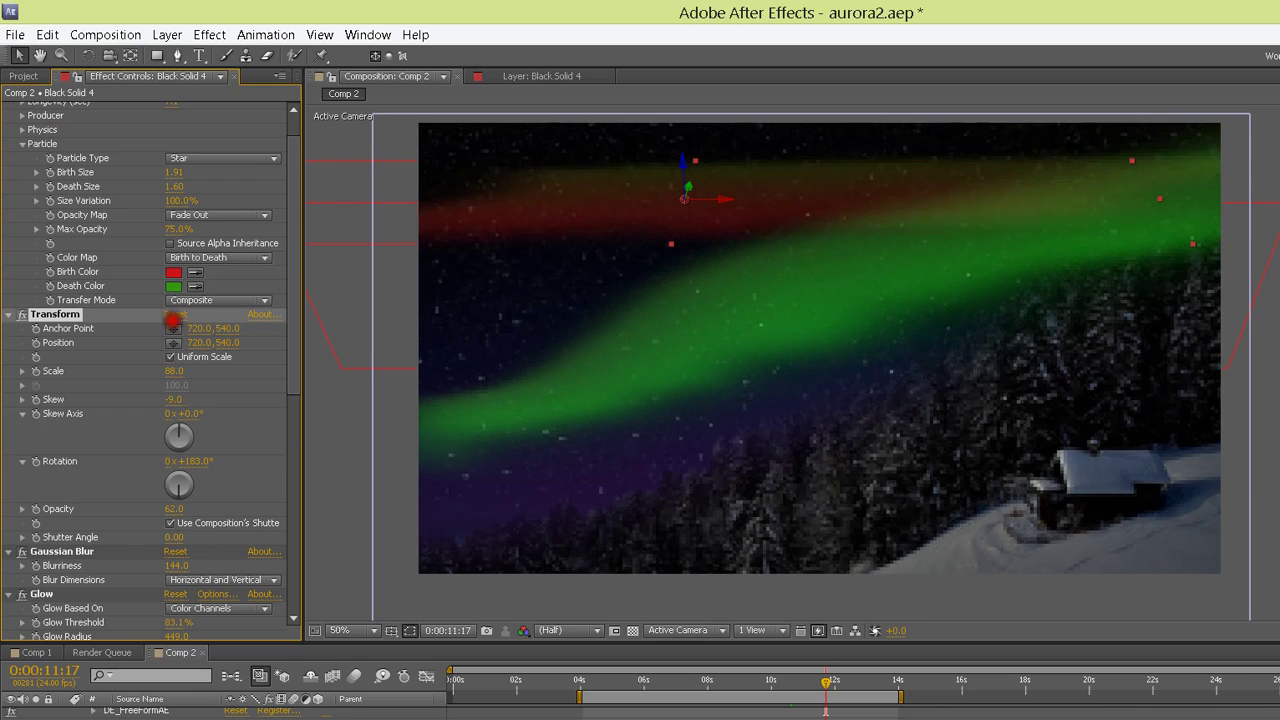
left_click_drag(172, 320, 80, 314)
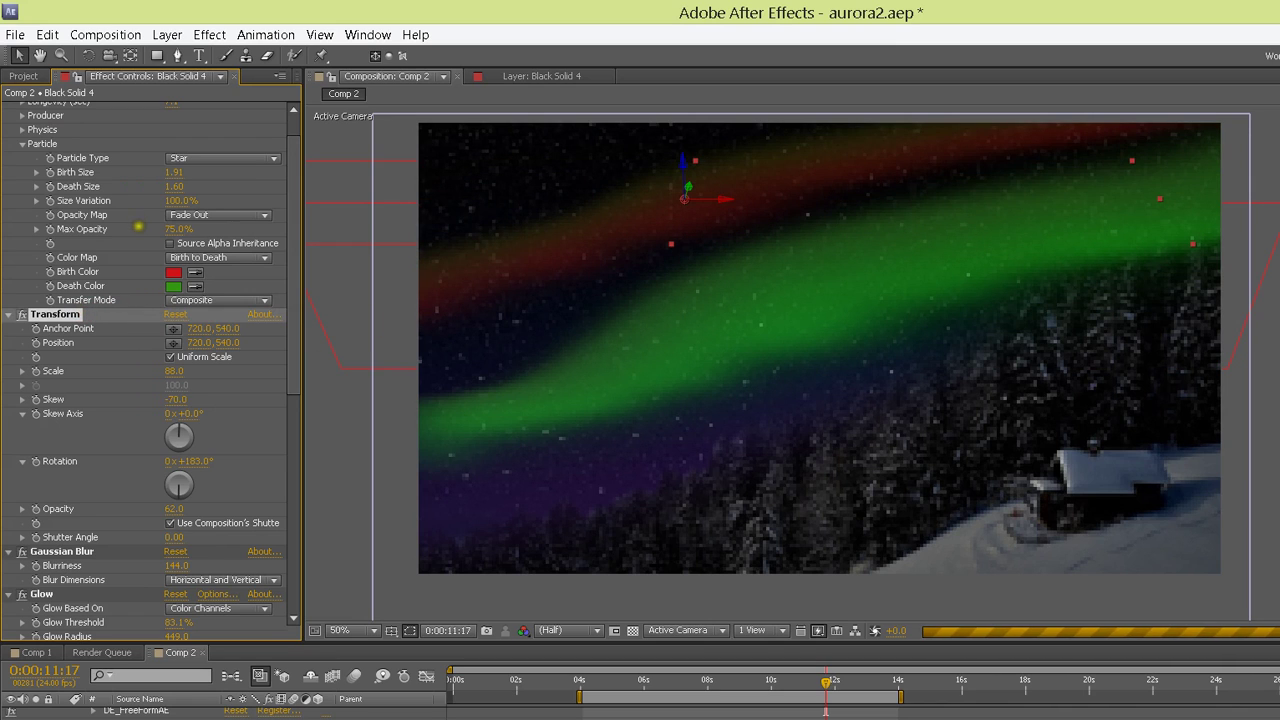
Change the Death Color of the upper aurora's particles to a bright, saturated green
left_click(138, 230)
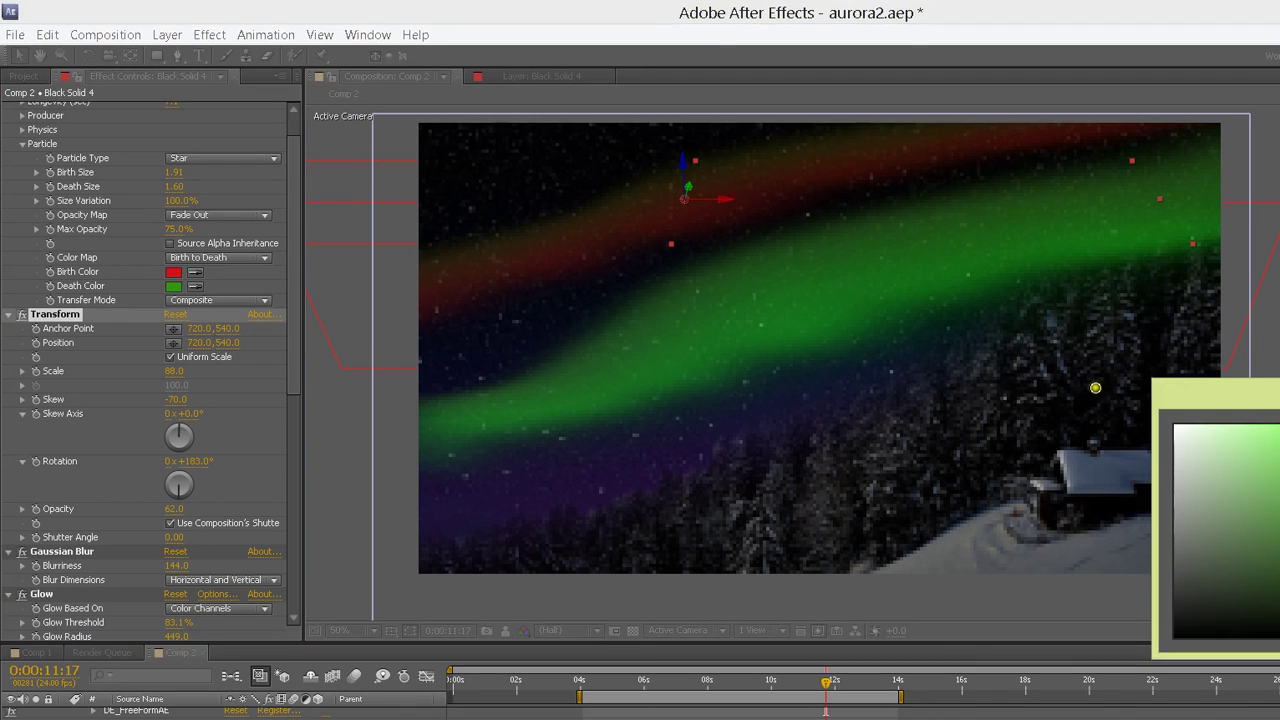
left_click(1191, 353)
left_click_drag(1191, 353, 1228, 345)
left_click(1229, 345)
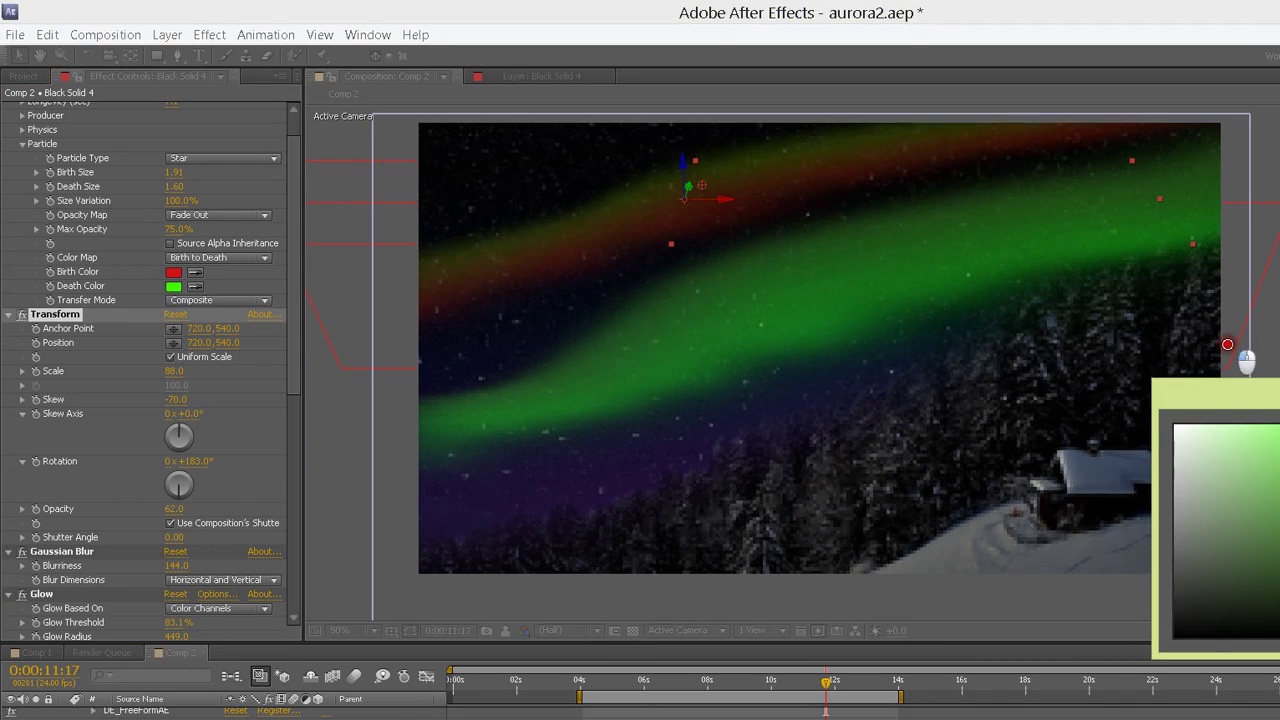
Change the Birth Color of the upper aurora's particles from red to the same bright green as the Death Color
left_click(138, 220)
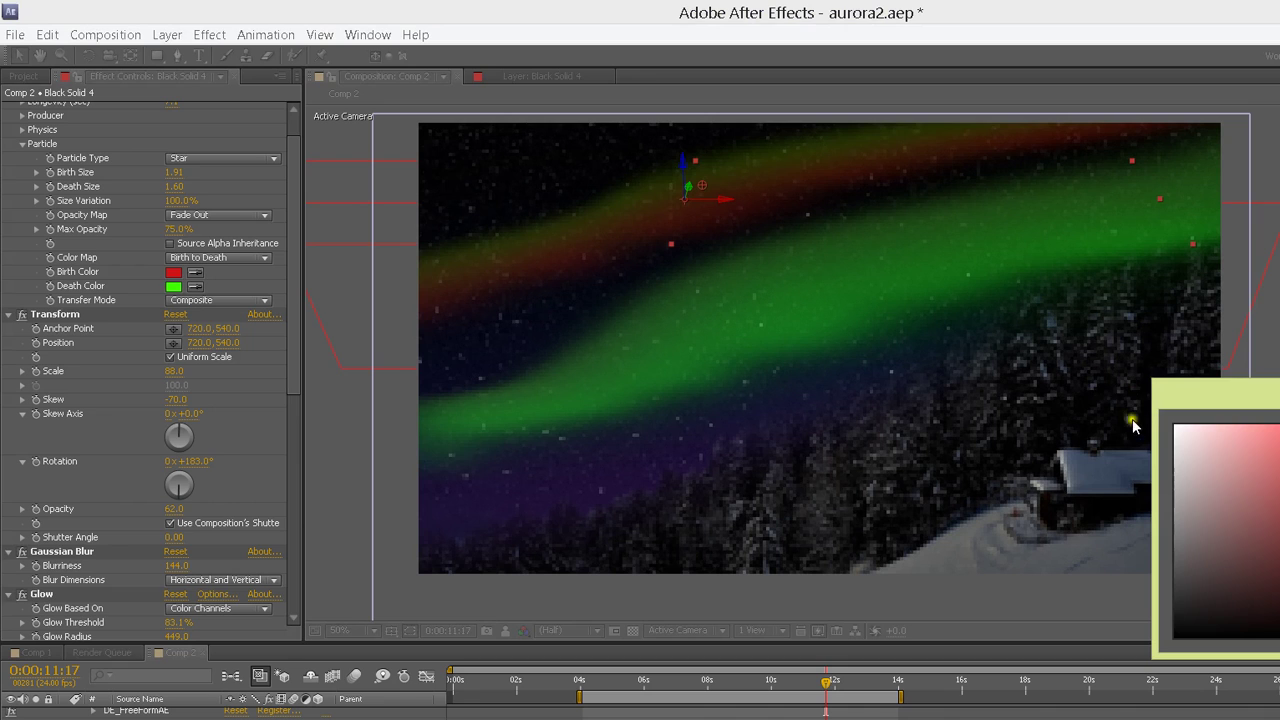
left_click(1126, 470)
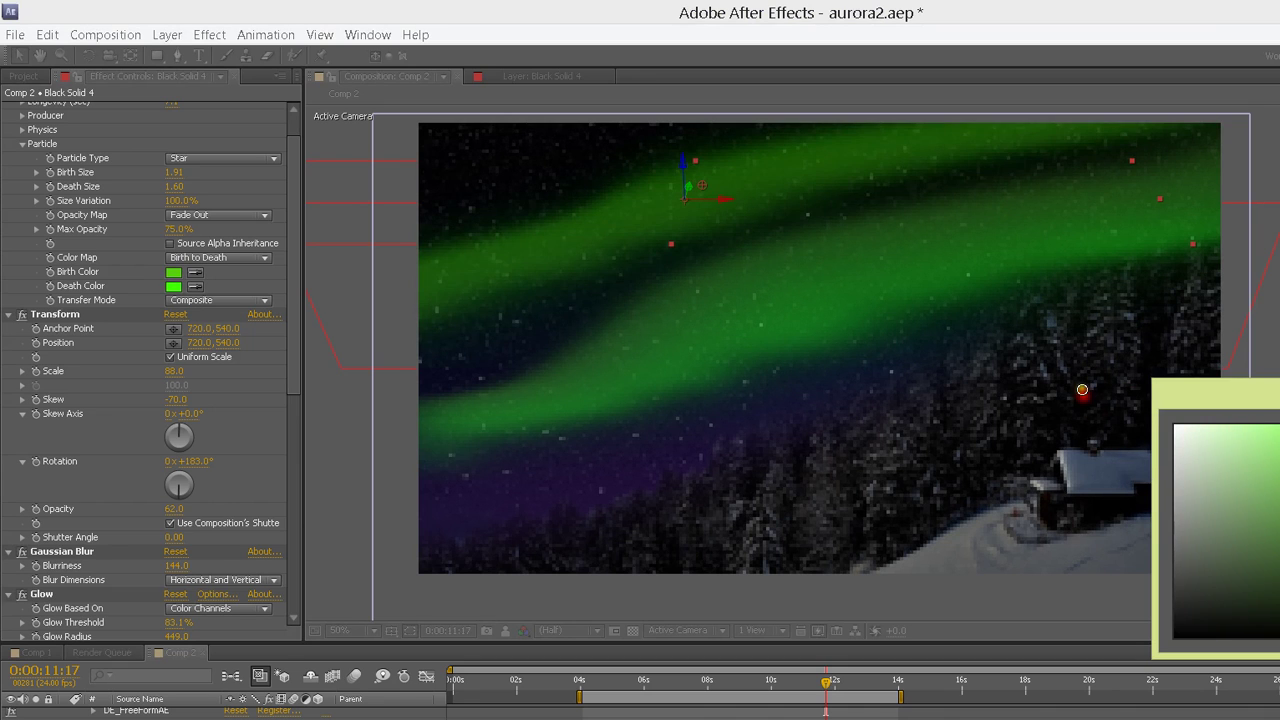
left_click_drag(1082, 390, 1245, 295)
left_click(1233, 343)
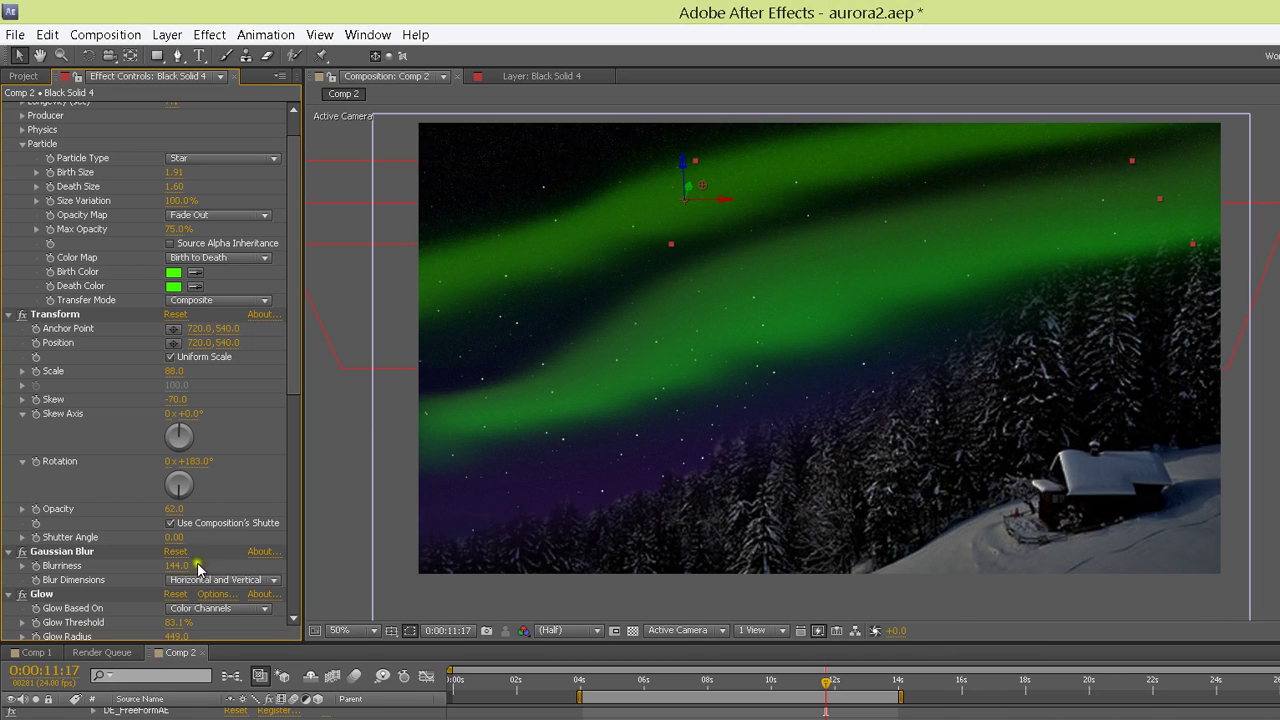
Lower the upper aurora's layer opacity so it looks fainter than the main band, and move the current time to 0:00:11:18
left_click_drag(190, 674, 177, 673)
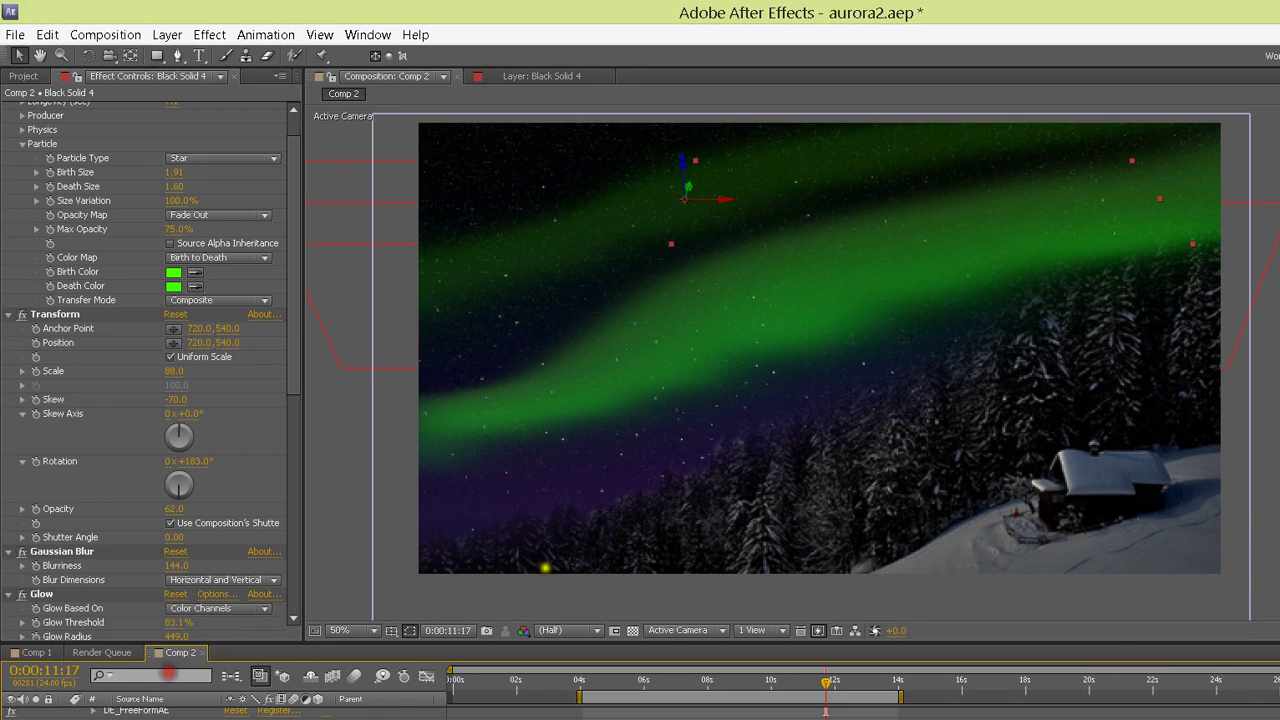
left_click_drag(663, 547, 674, 547)
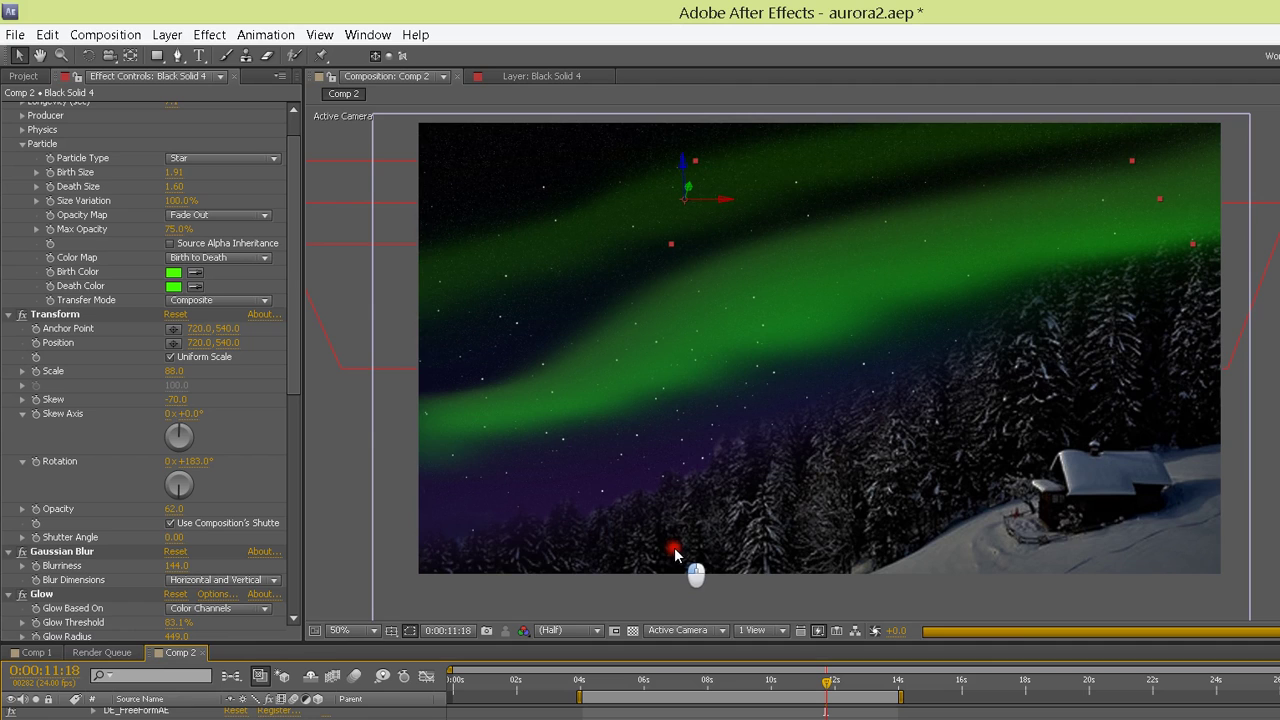